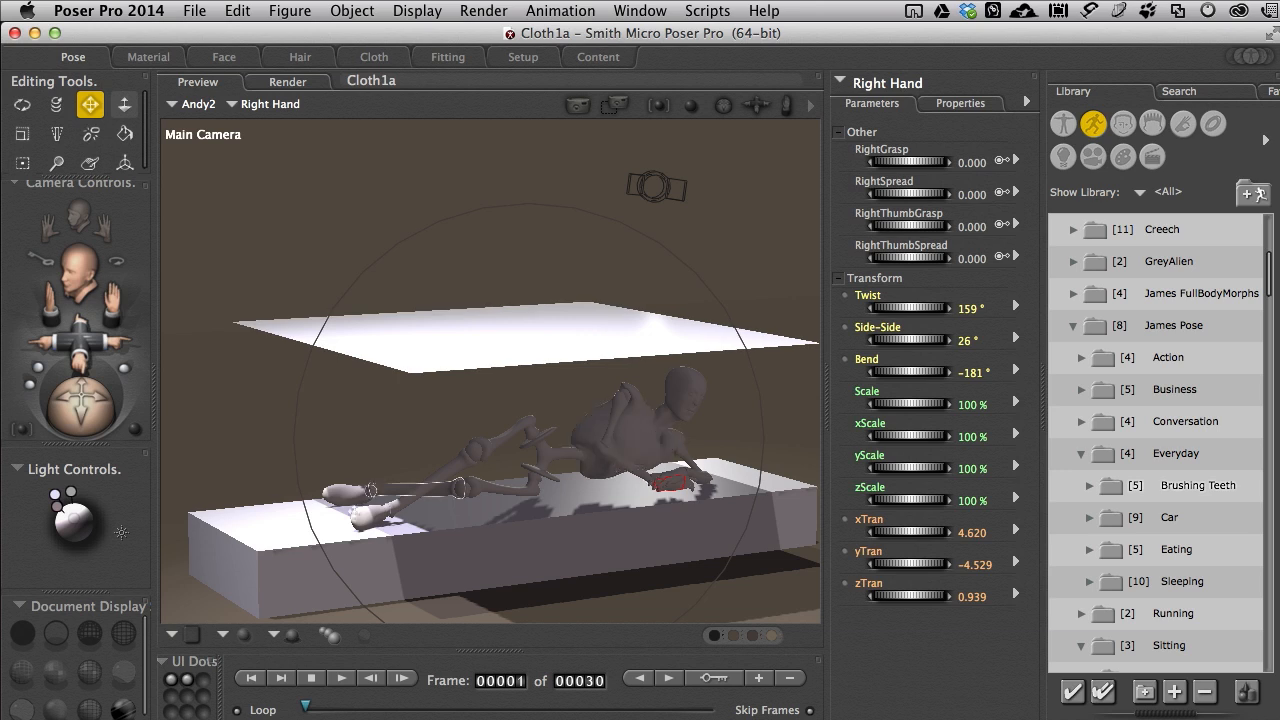
# Step: Examine the mesh density of the cloth plane up close in Hidden Line display, and restore the shaded display
pyautogui.moveTo(88, 413); pyautogui.dragTo(126, 390)
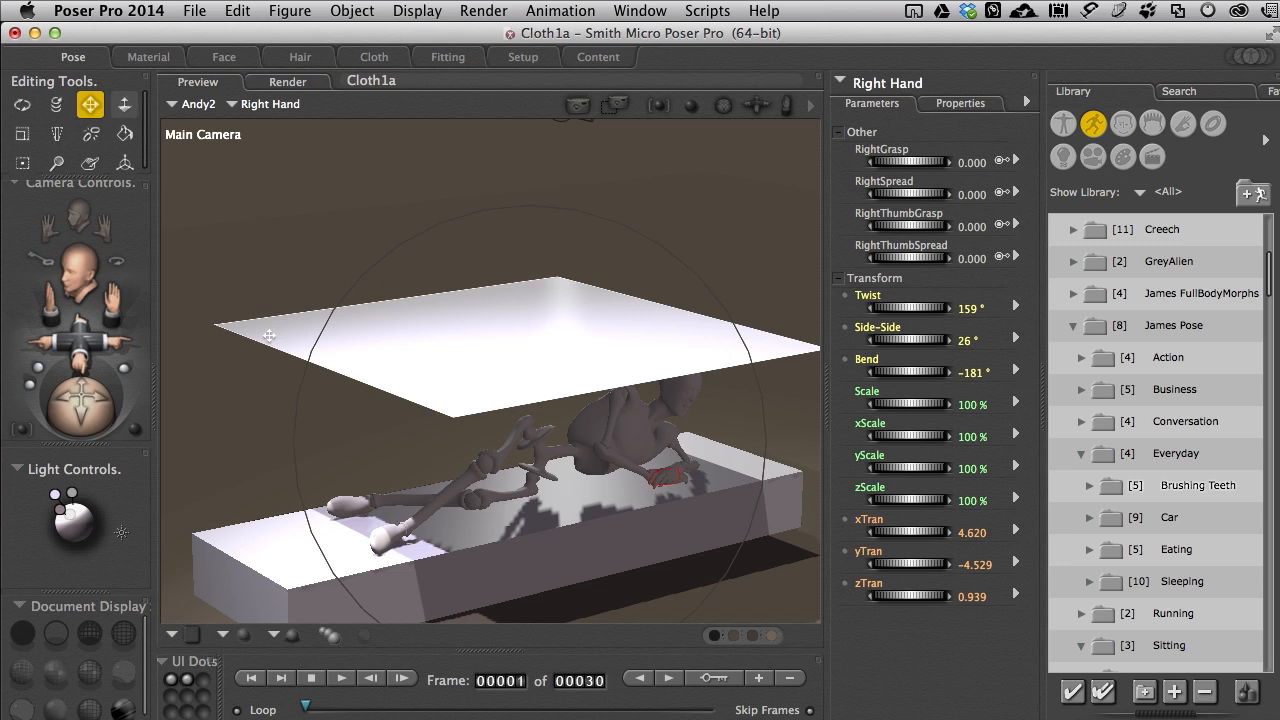
pyautogui.click(123, 636)
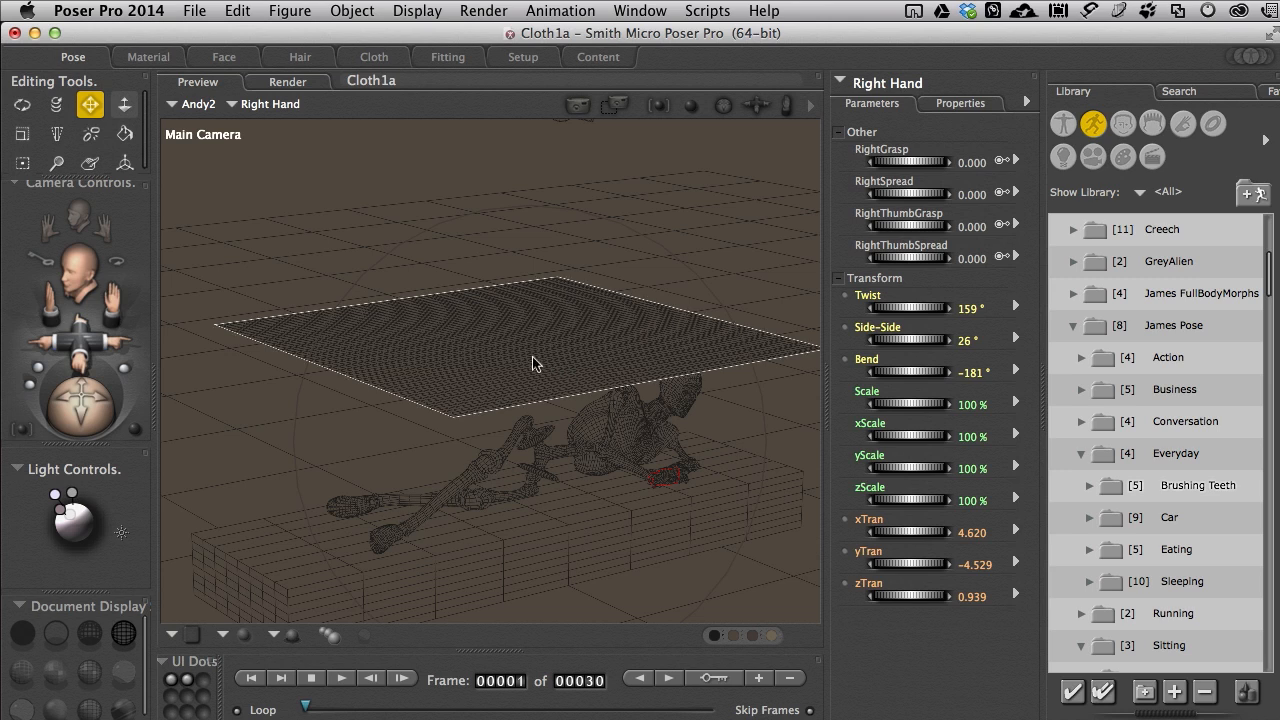
pyautogui.scroll(10, 535, 360)
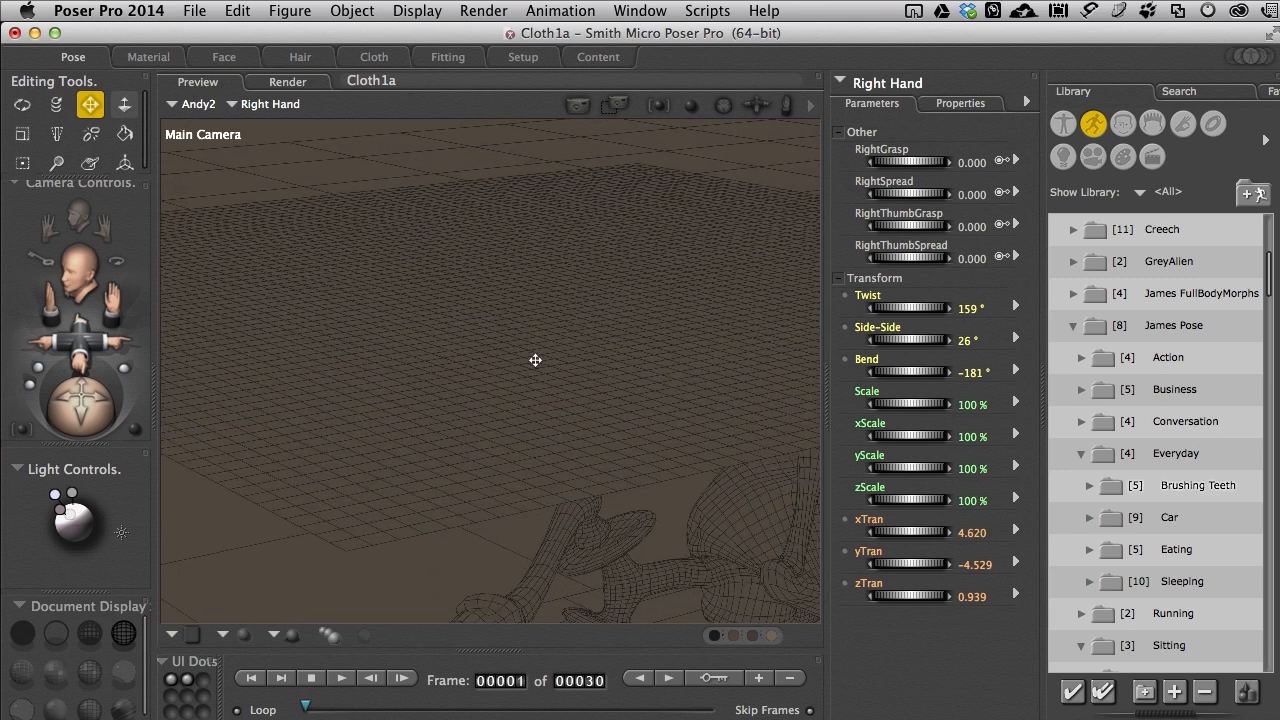
pyautogui.scroll(1, 535, 360)
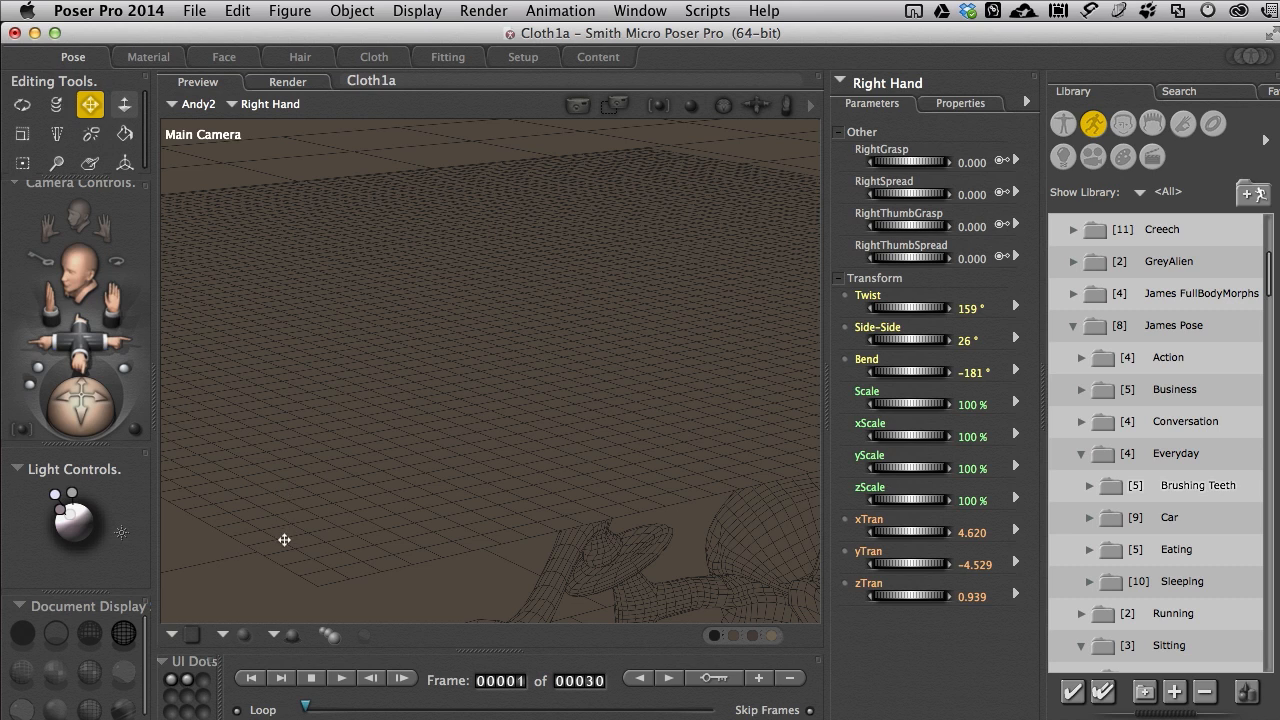
pyautogui.click(318, 532)
pyautogui.click(121, 710)
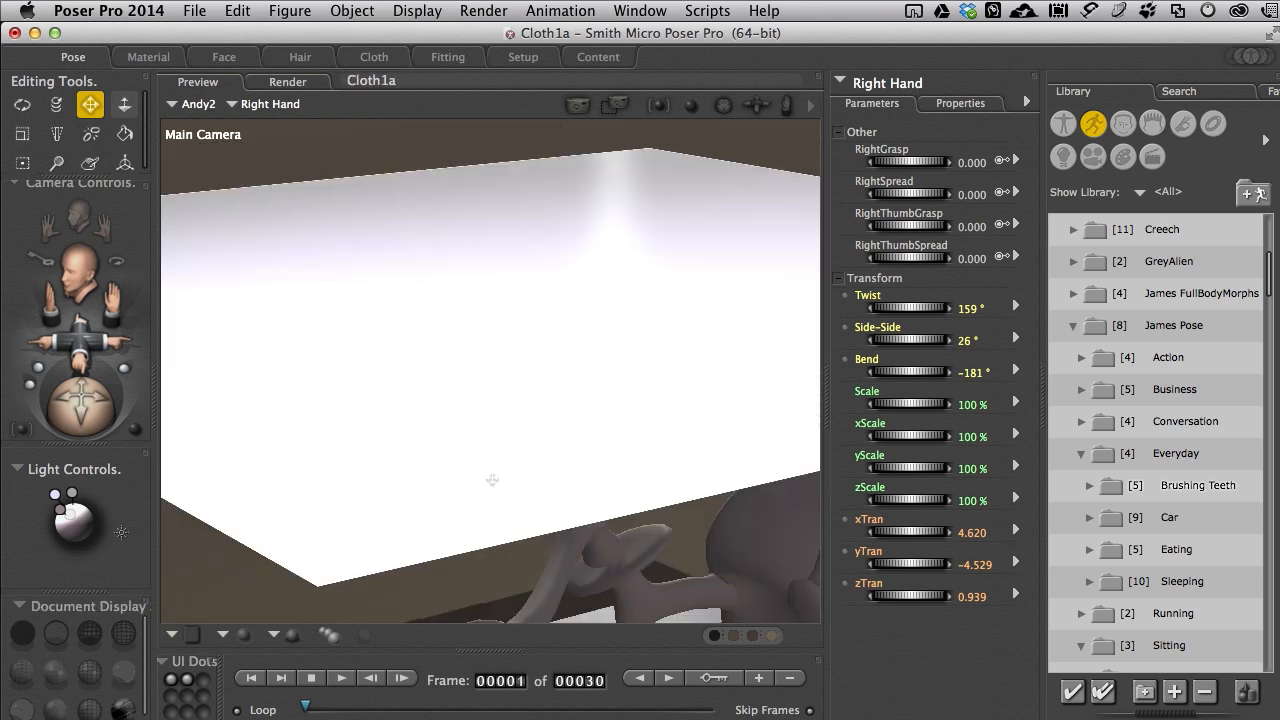
pyautogui.scroll(-10, 495, 478)
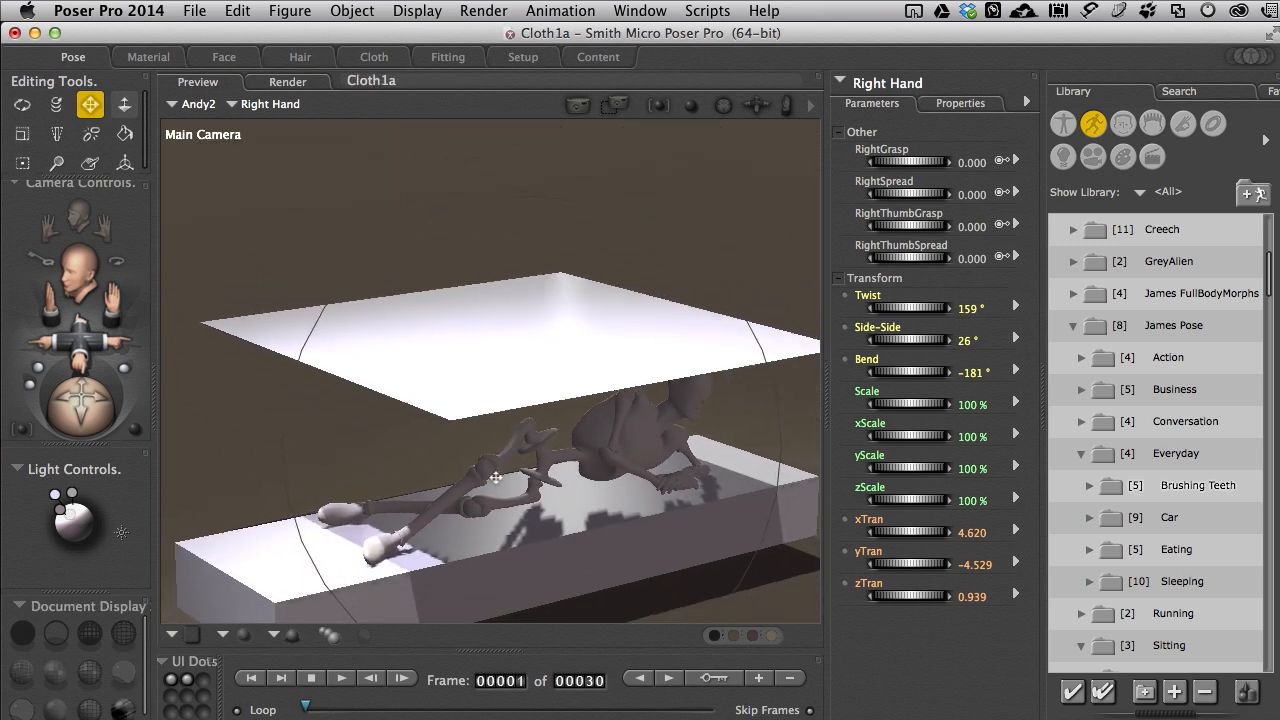
pyautogui.scroll(-3, 495, 478)
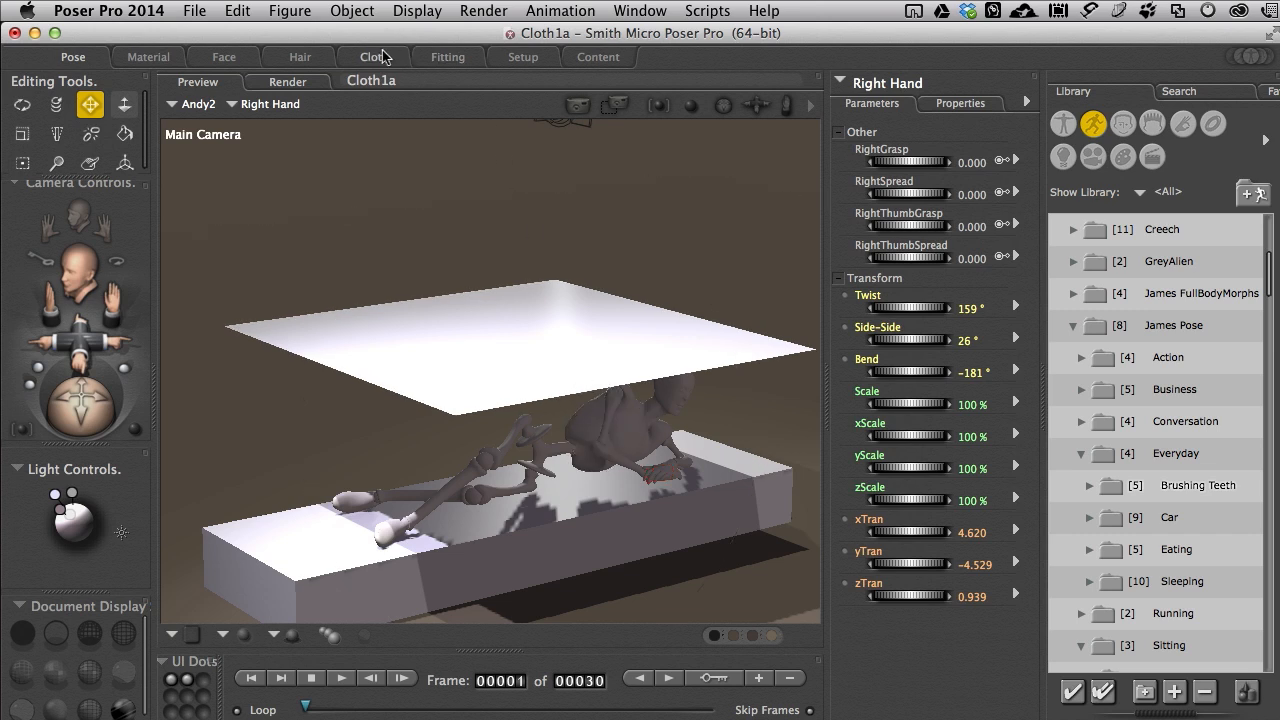
# Step: Select the ClothPlane_1 prop and create a cloth simulation for frames 1 to 30 with cloth self-collision enabled
pyautogui.click(235, 106)
pyautogui.moveTo(265, 117)
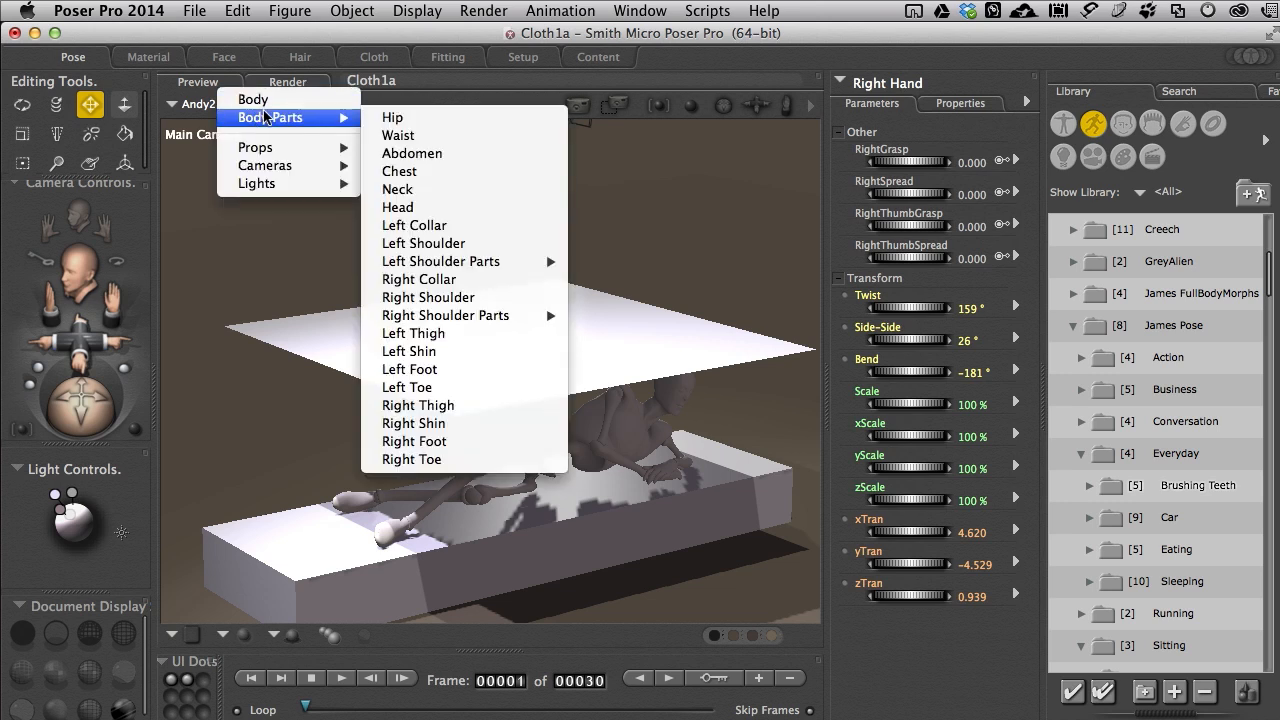
pyautogui.moveTo(280, 152)
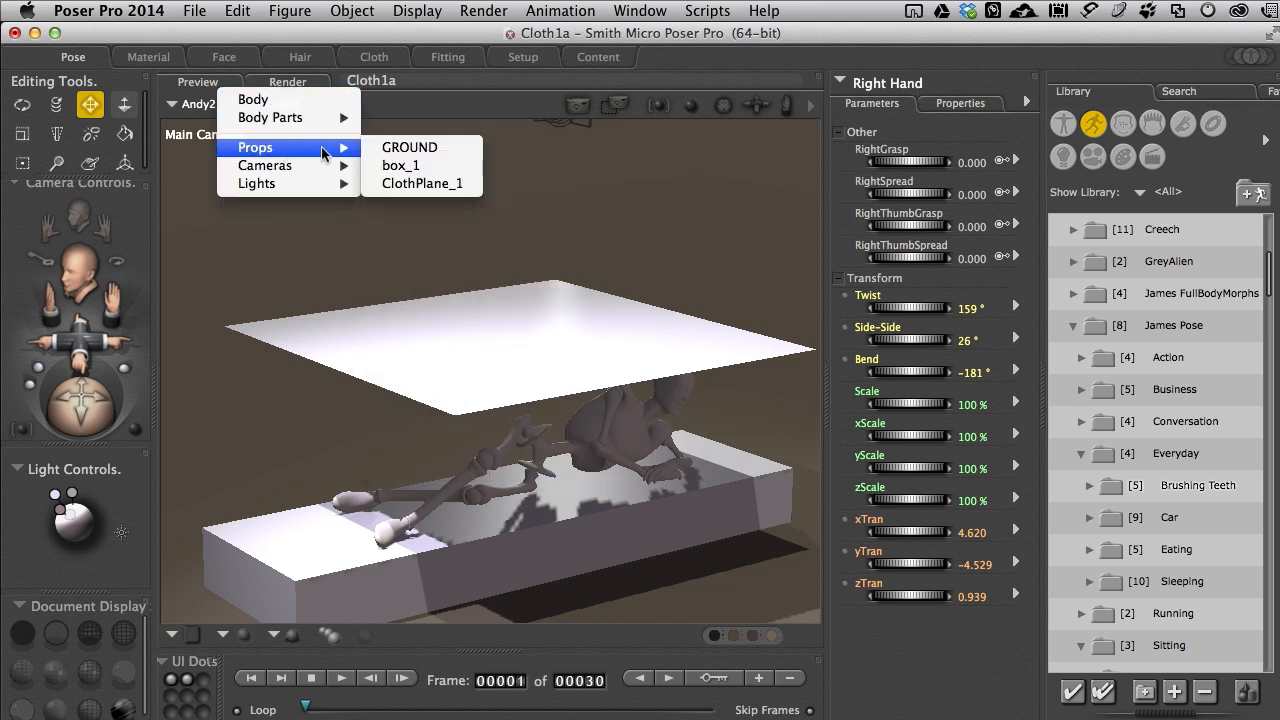
pyautogui.click(407, 184)
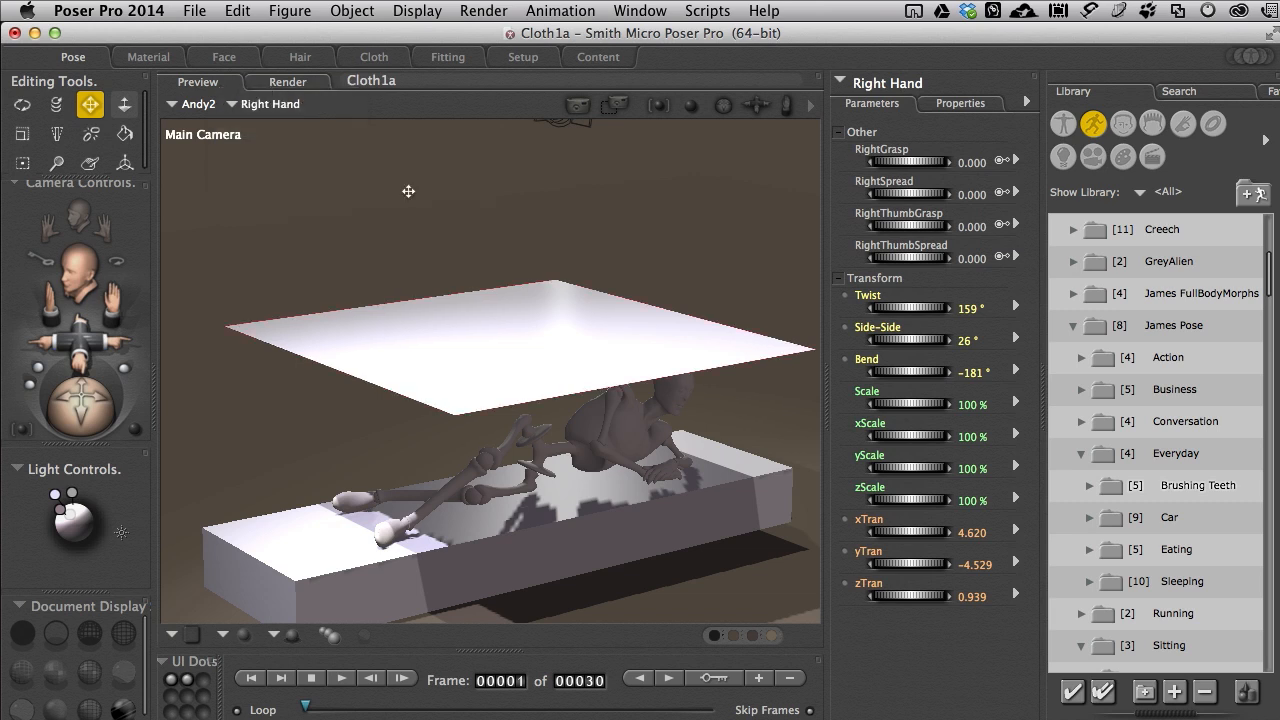
pyautogui.click(373, 59)
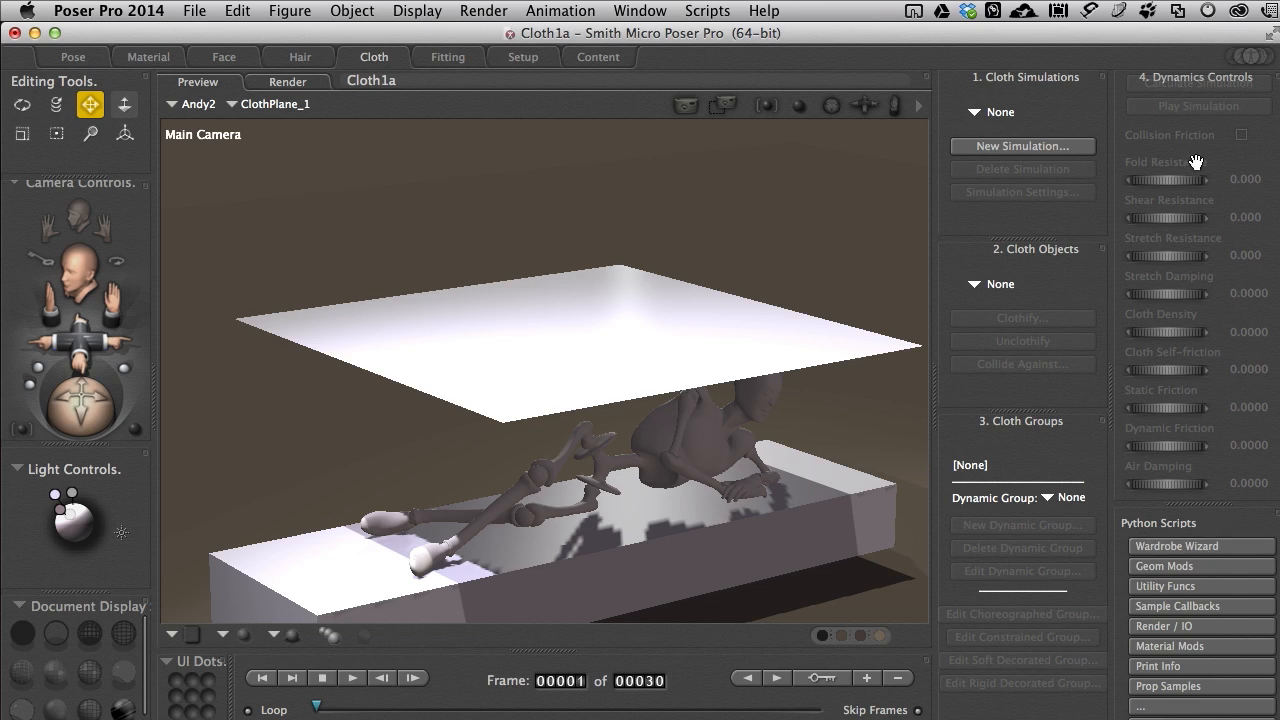
pyautogui.click(997, 147)
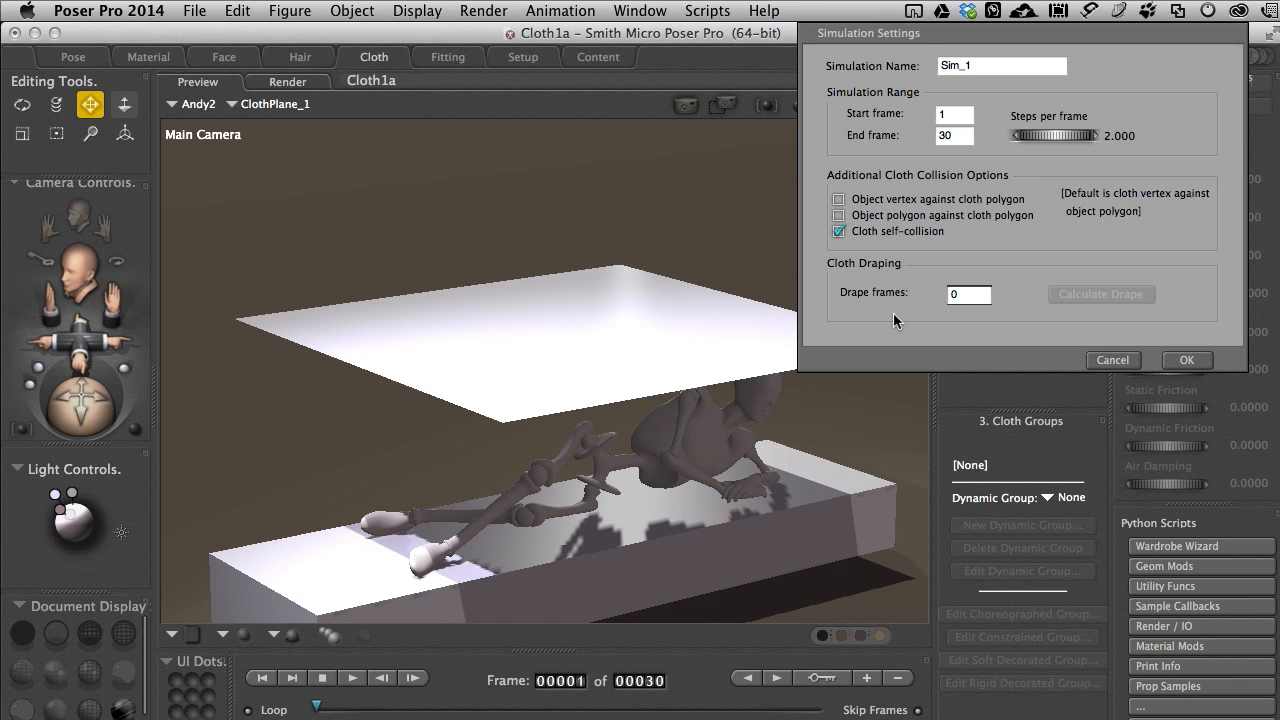
pyautogui.click(1197, 358)
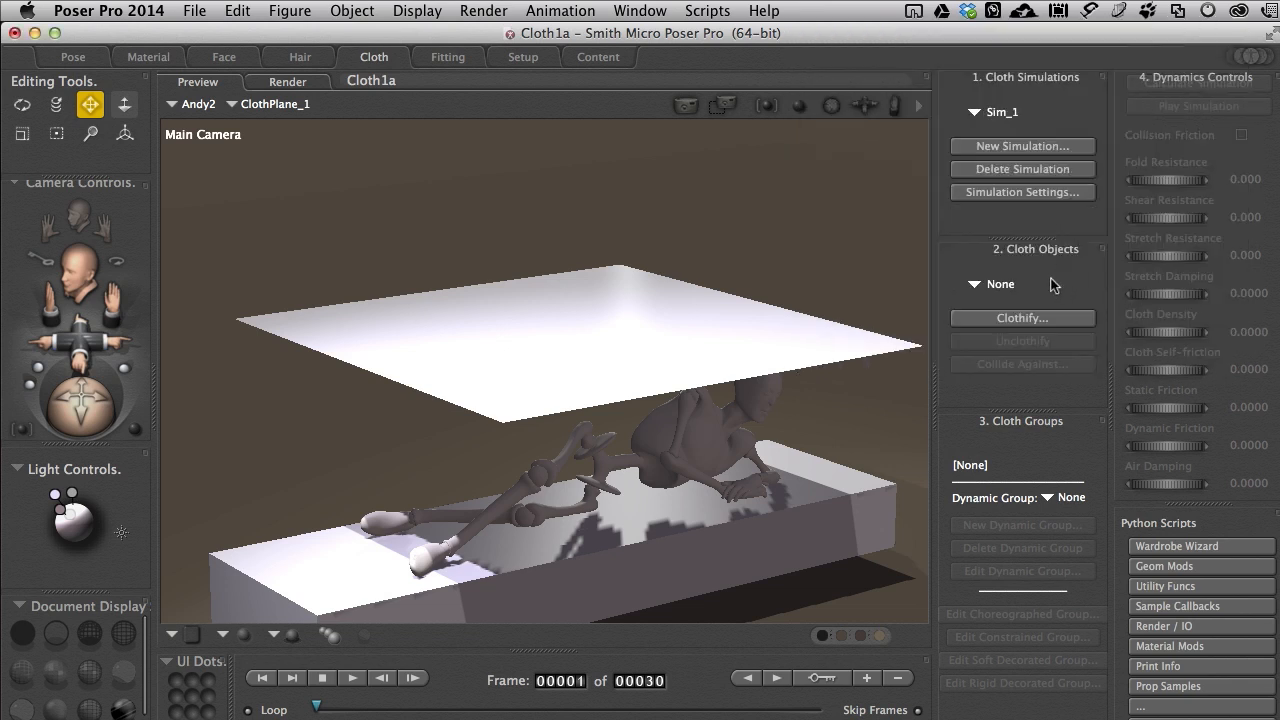
# Step: Clothify the ClothPlane_1 prop in the Sim_1 simulation
pyautogui.click(1010, 318)
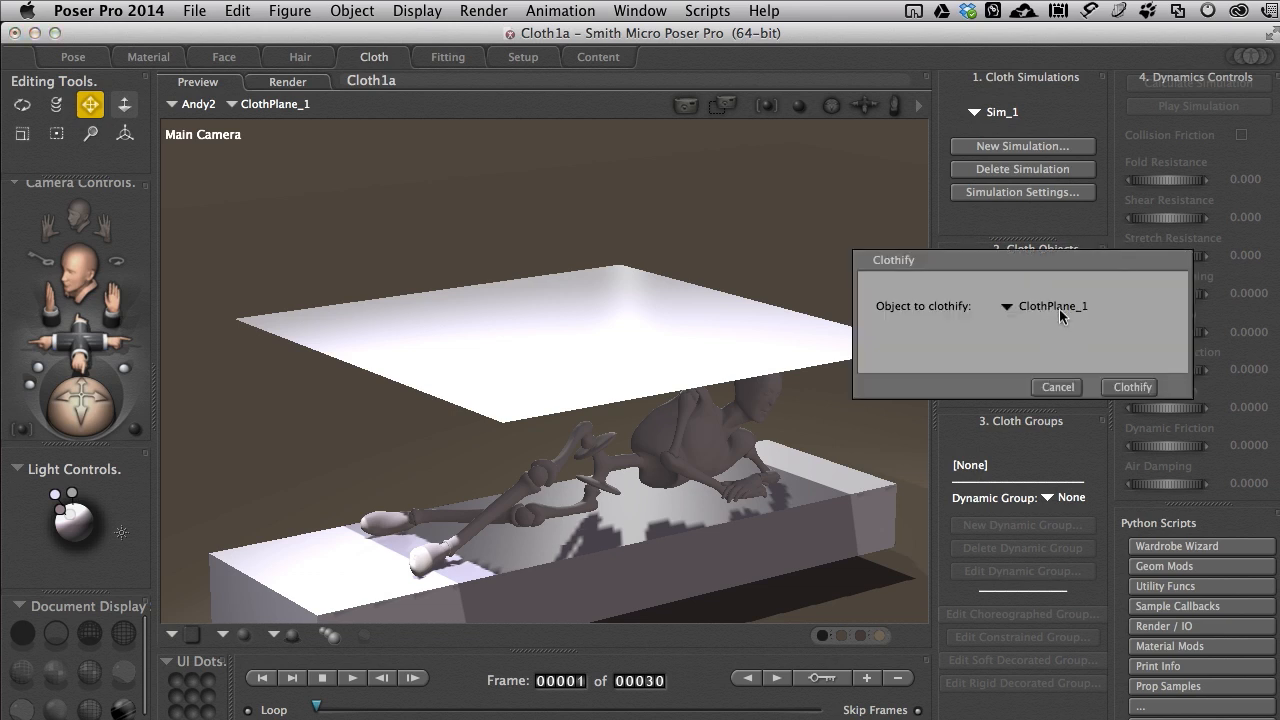
pyautogui.click(1051, 313)
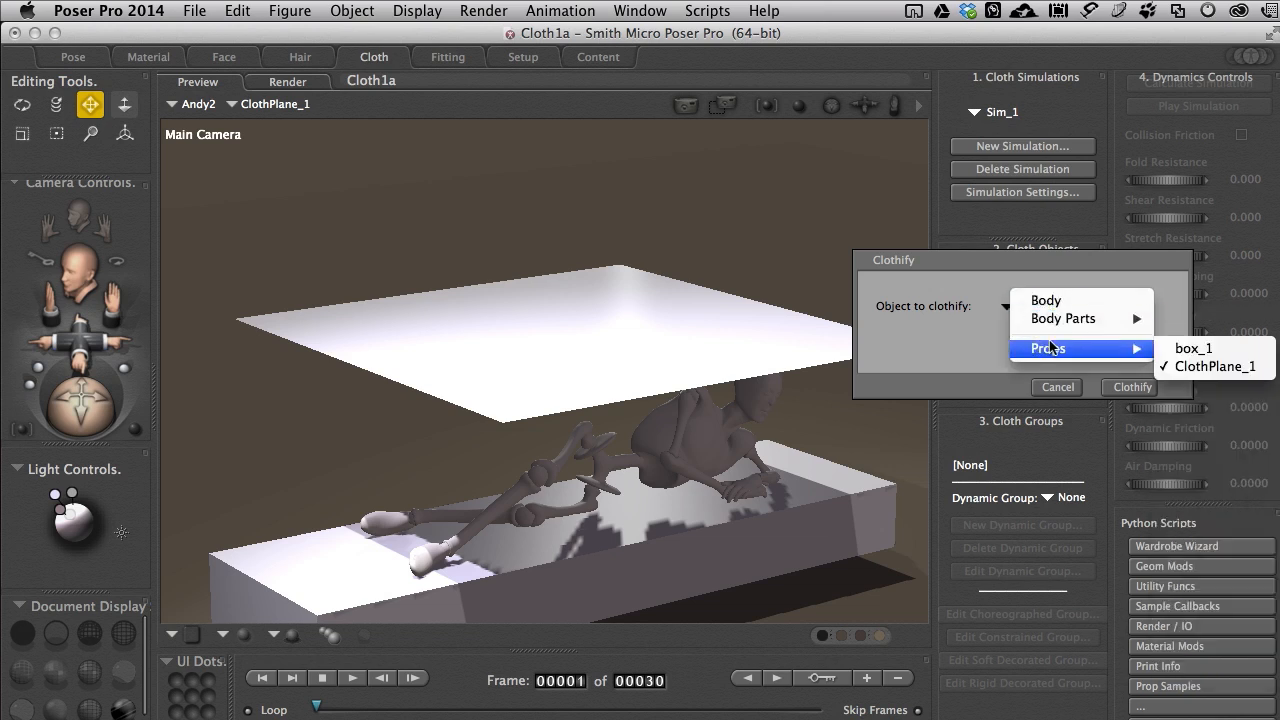
pyautogui.click(955, 344)
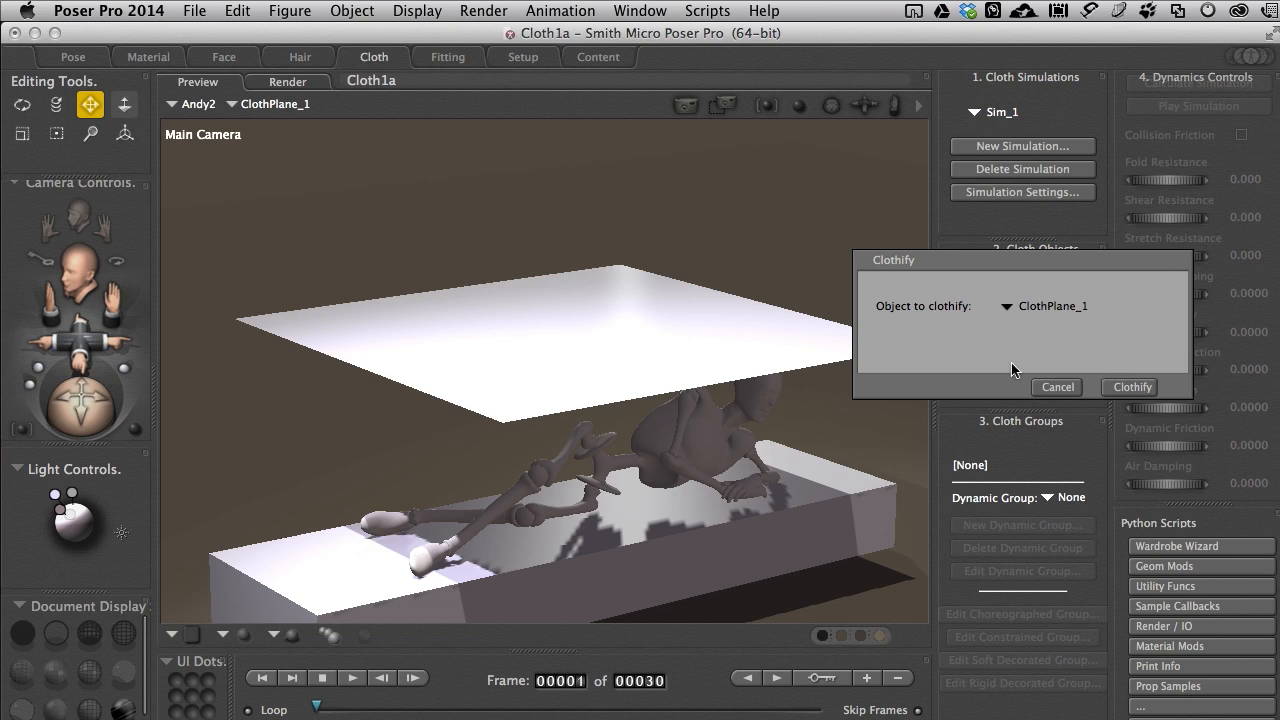
pyautogui.click(1128, 386)
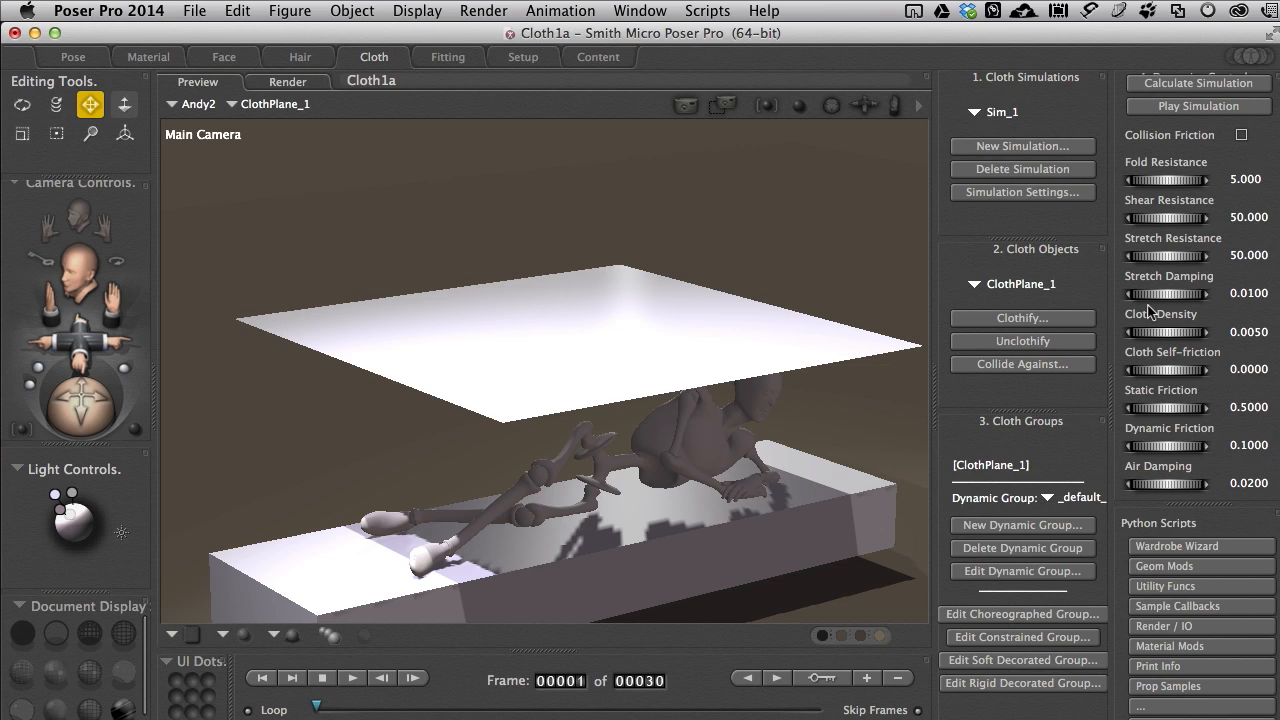
# Step: Try calculating the cloth simulation without any collision objects, and cancel it partway
pyautogui.click(1155, 85)
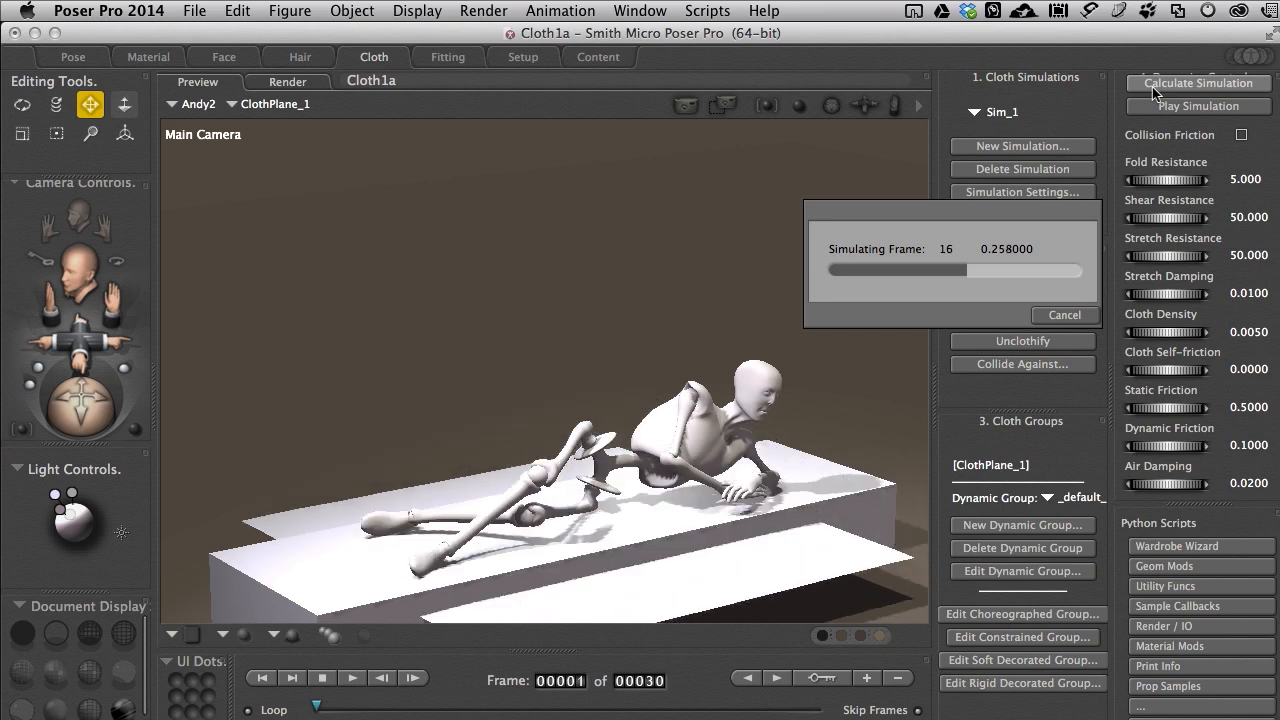
pyautogui.click(1064, 316)
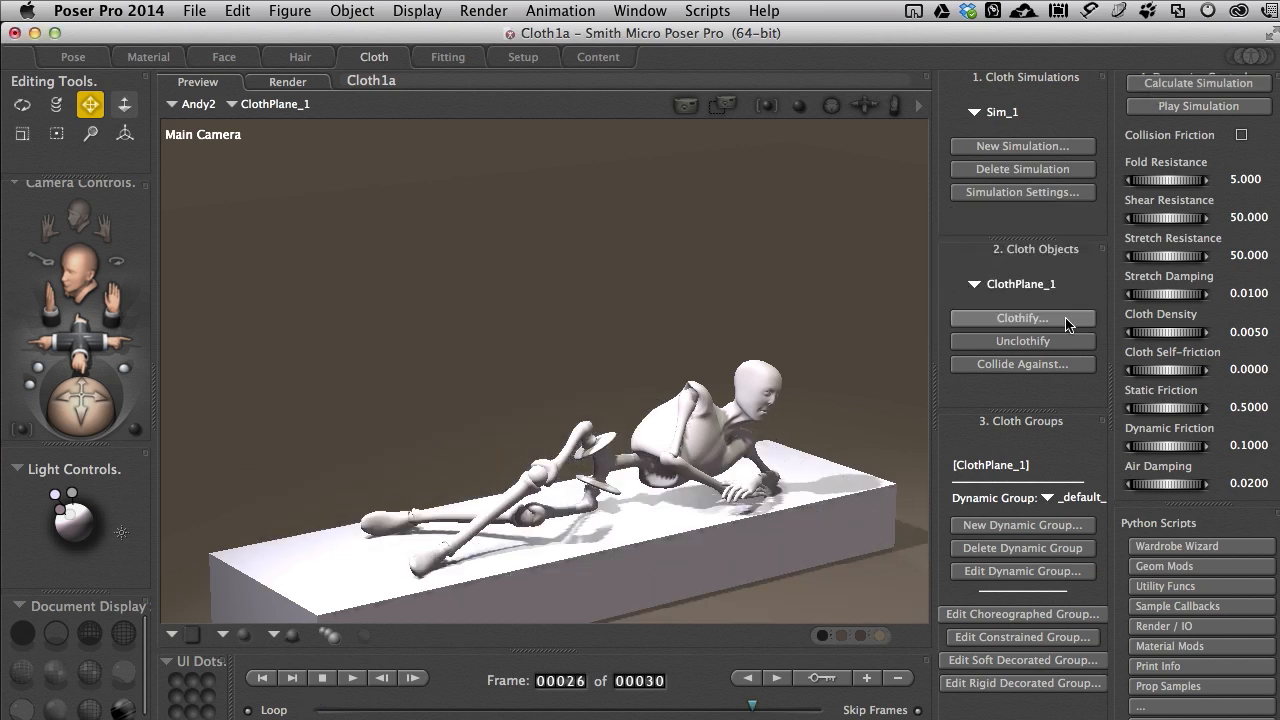
# Step: Set the Andy2 figure, box_1 and GROUND as collision objects for the cloth plane
pyautogui.click(1003, 365)
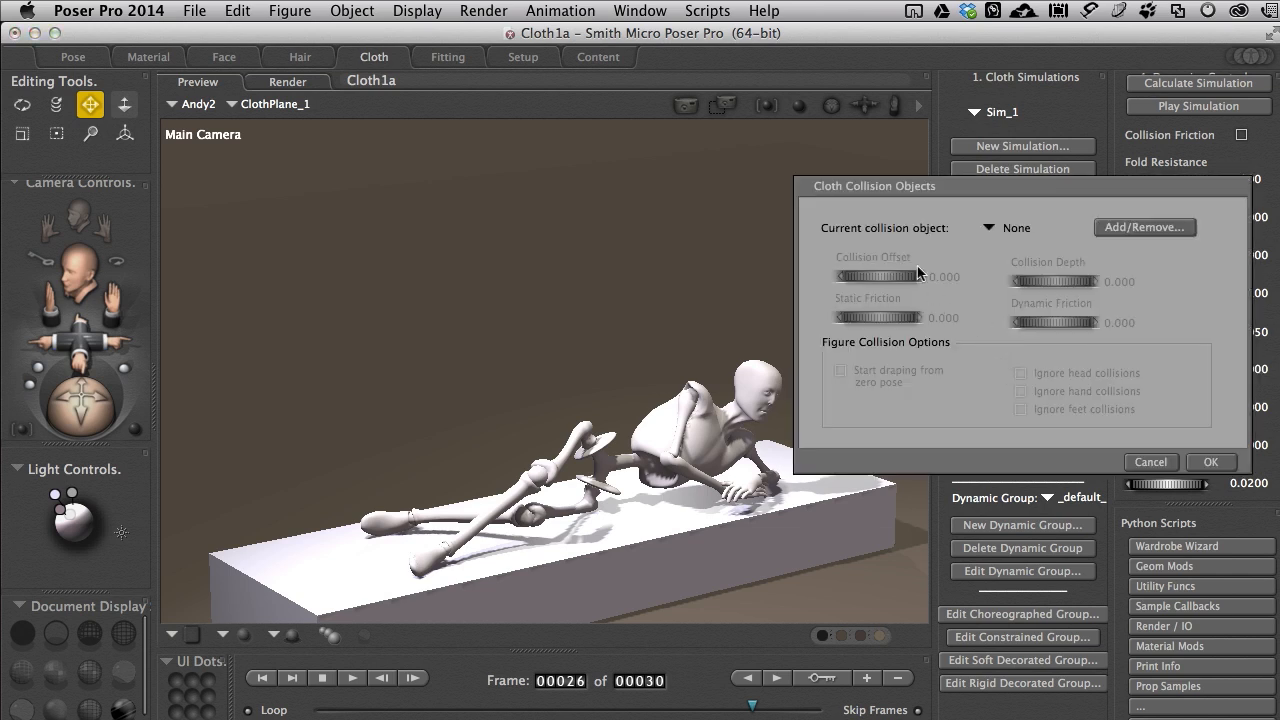
pyautogui.click(1127, 228)
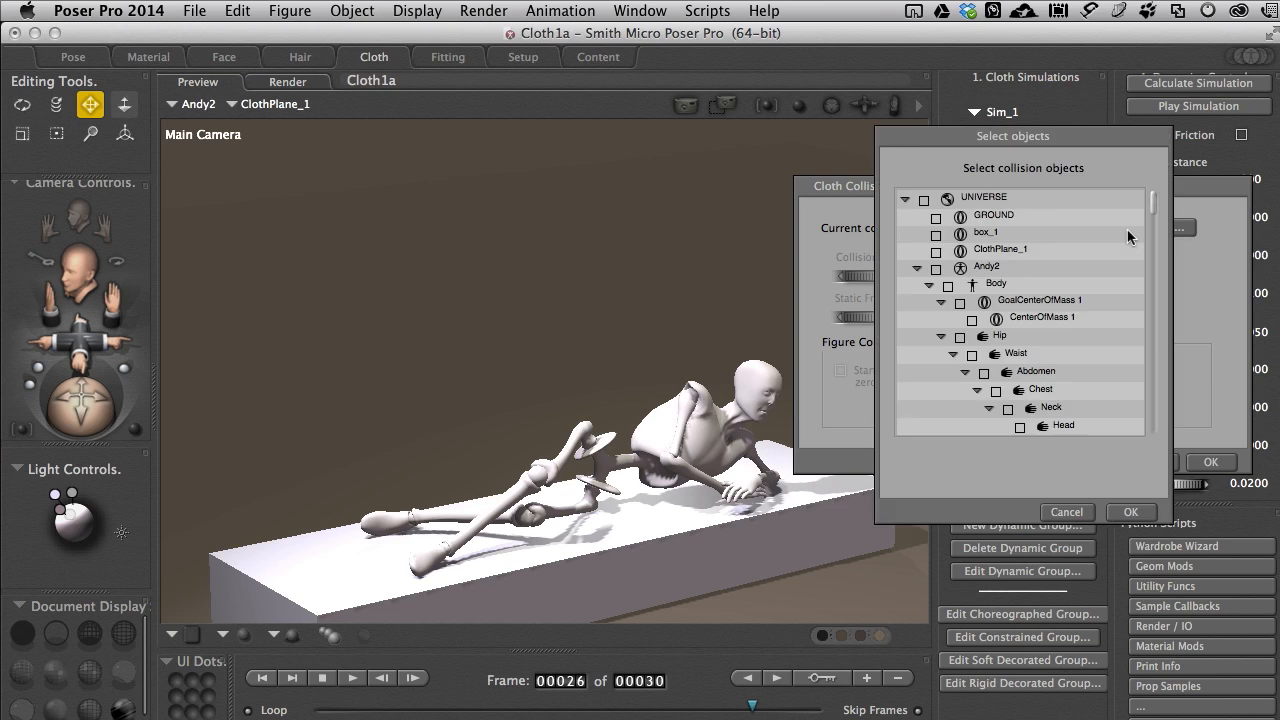
pyautogui.click(916, 268)
pyautogui.click(936, 269)
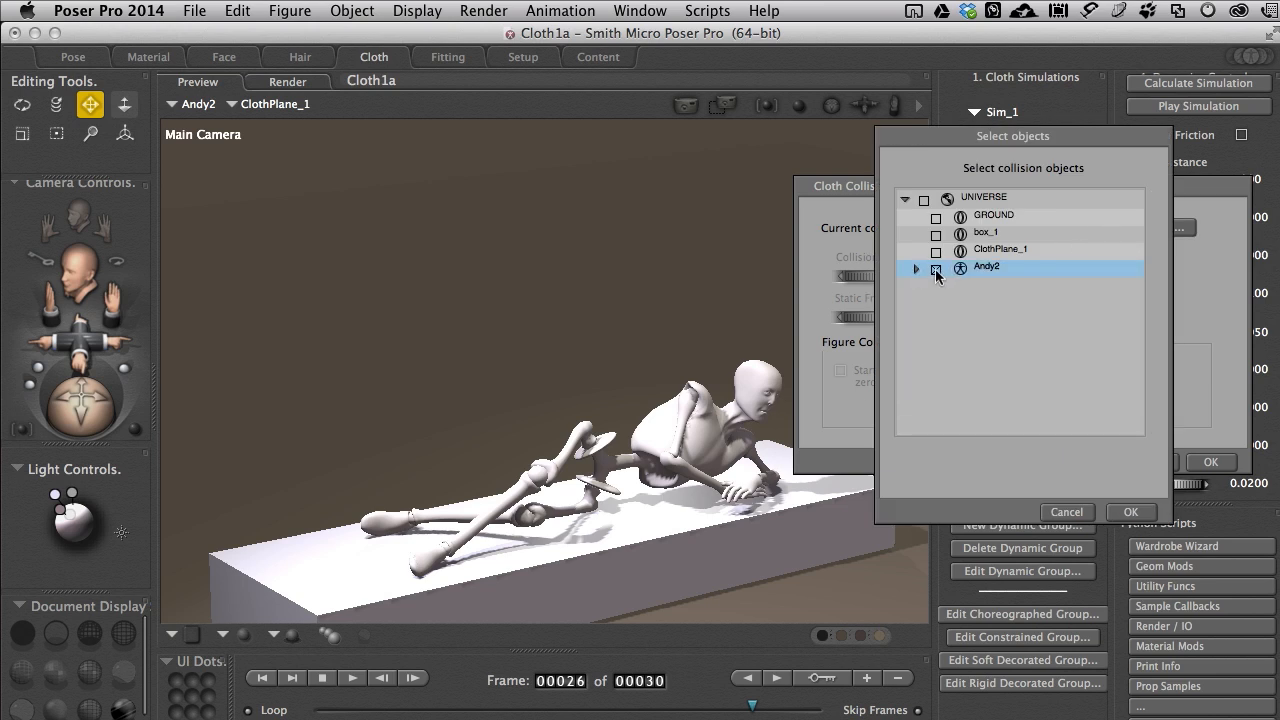
pyautogui.click(937, 236)
pyautogui.click(937, 220)
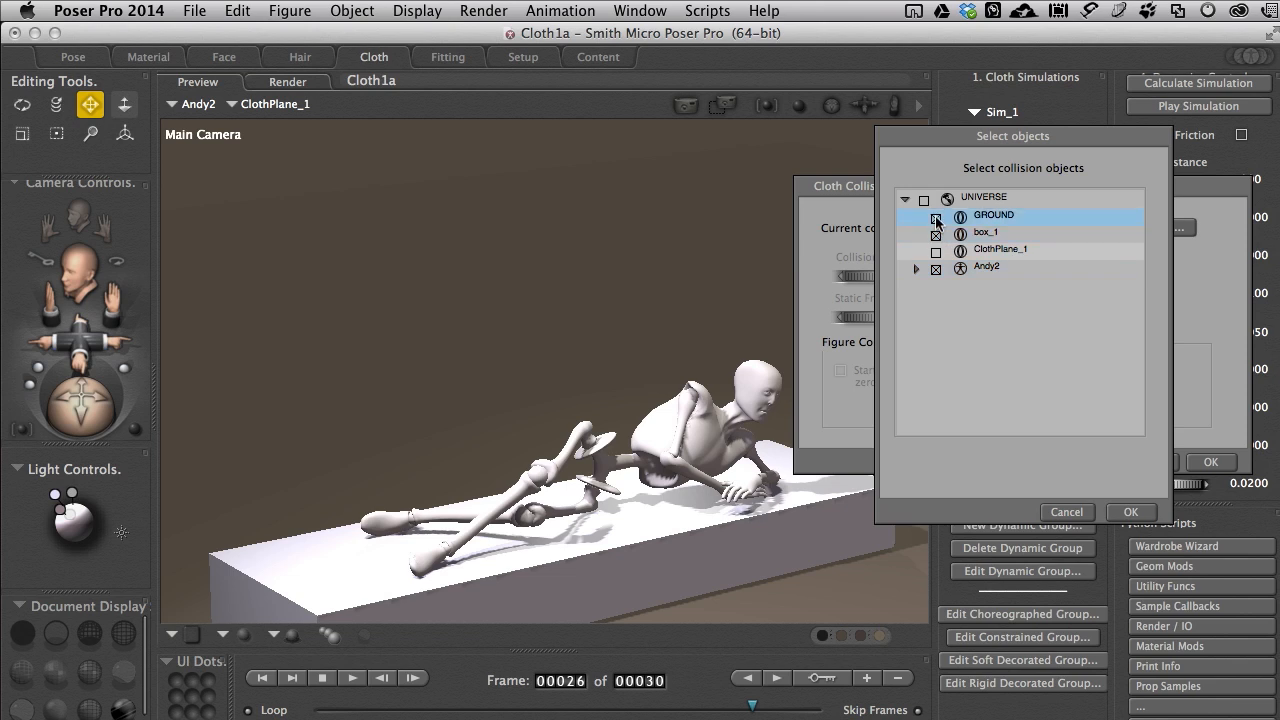
pyautogui.click(1116, 511)
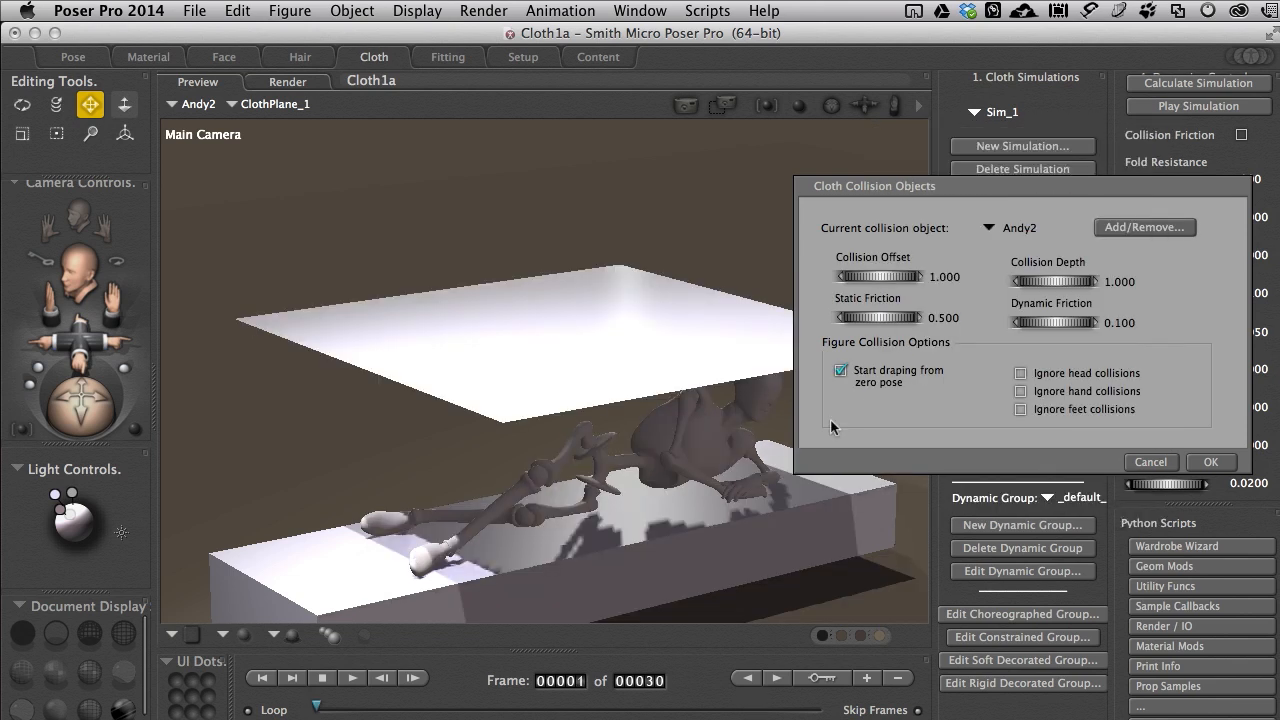
pyautogui.click(1212, 462)
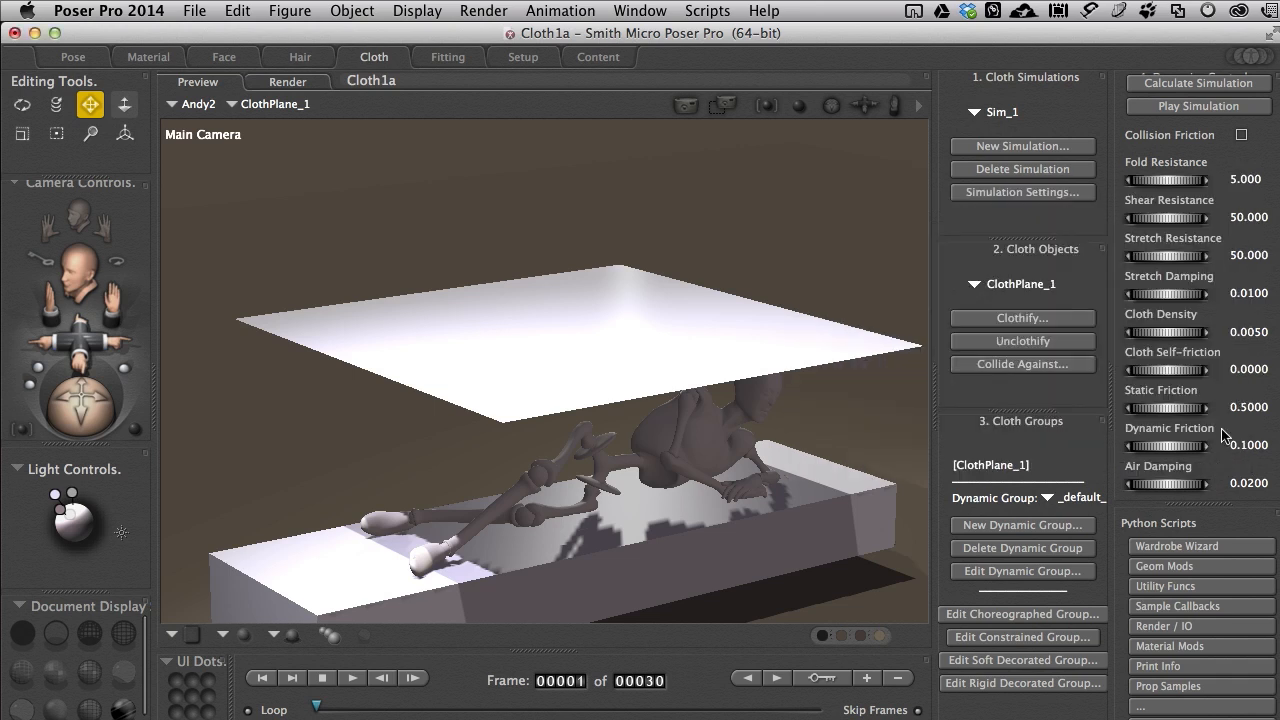
# Step: Calculate the cloth simulation with the collision objects and view the draped cloth from another side
pyautogui.click(1154, 91)
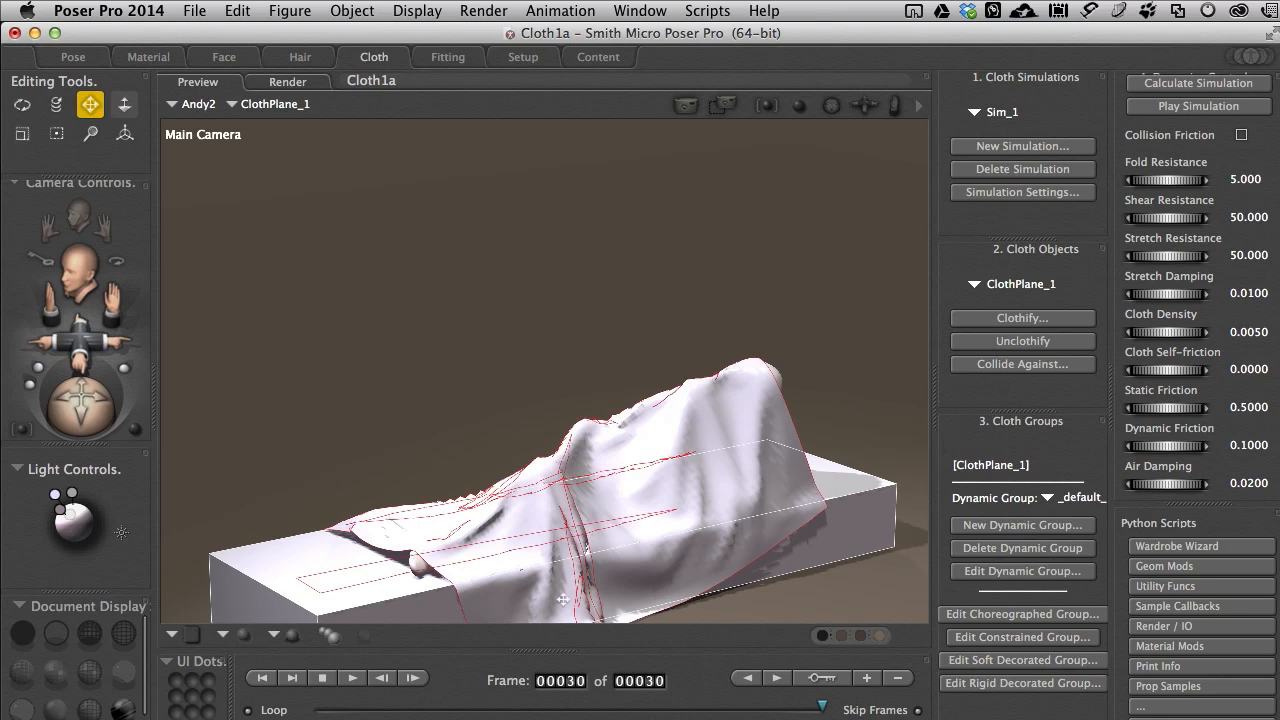
pyautogui.moveTo(108, 302); pyautogui.dragTo(106, 250)
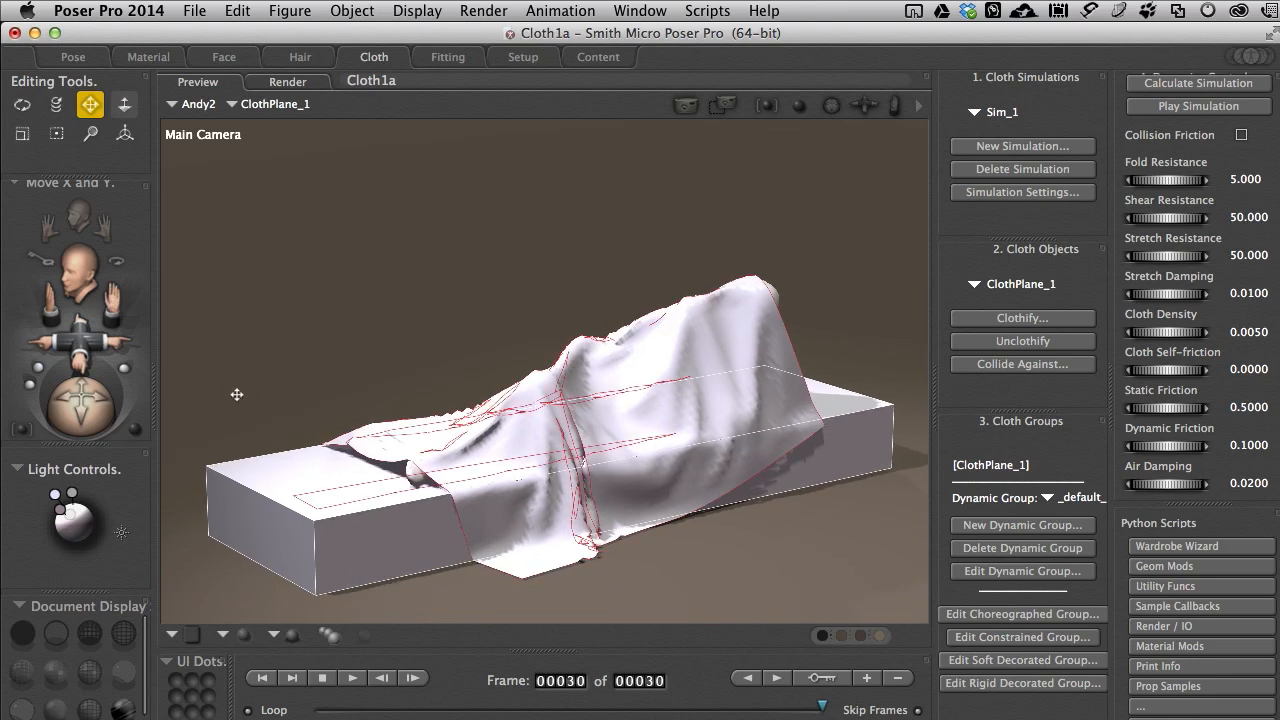
pyautogui.moveTo(86, 410); pyautogui.dragTo(93, 412)
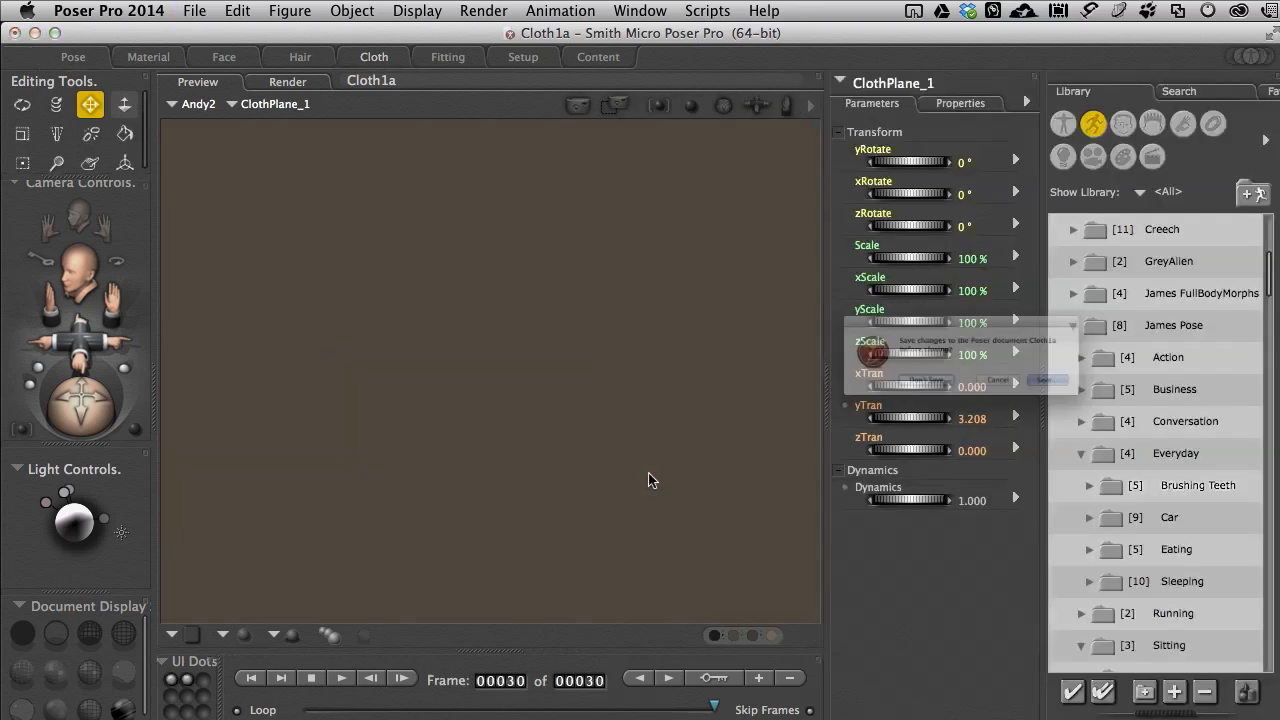
# Step: Close the draped cloth scene and zero the Andy2 figure's pose in the new scene
pyautogui.press('super+w')
pyautogui.click(893, 402)
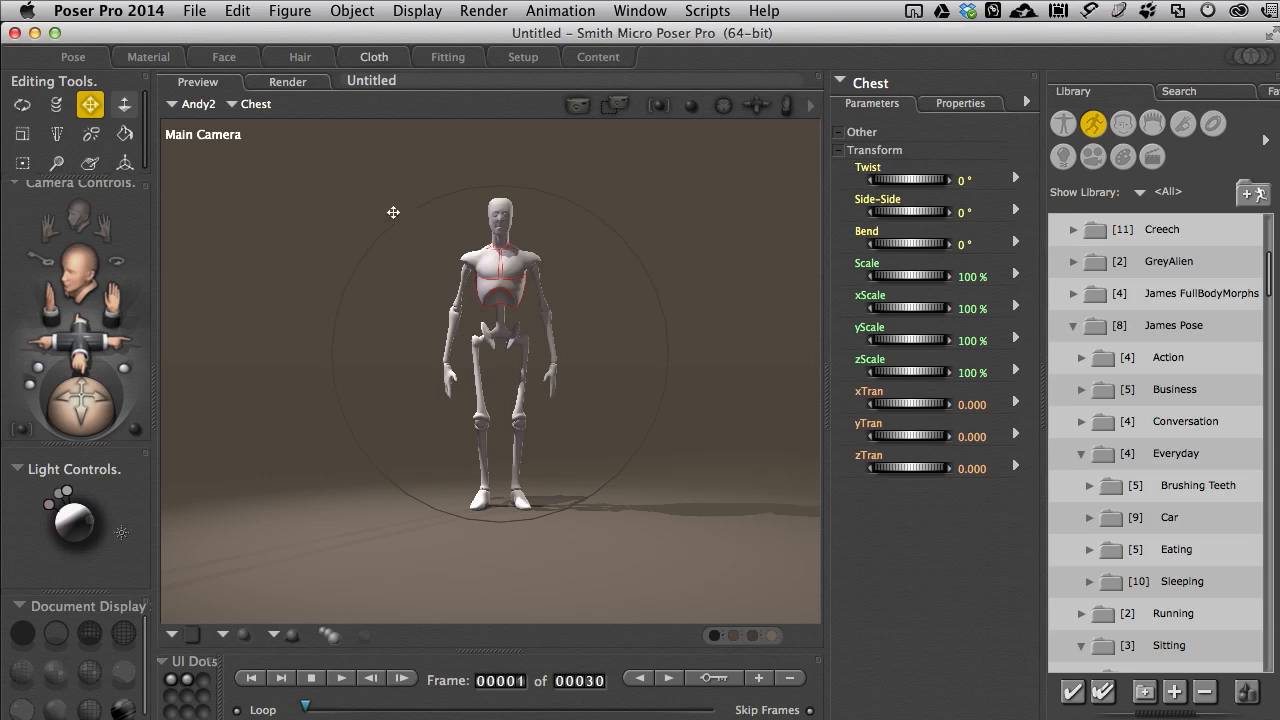
pyautogui.click(290, 12)
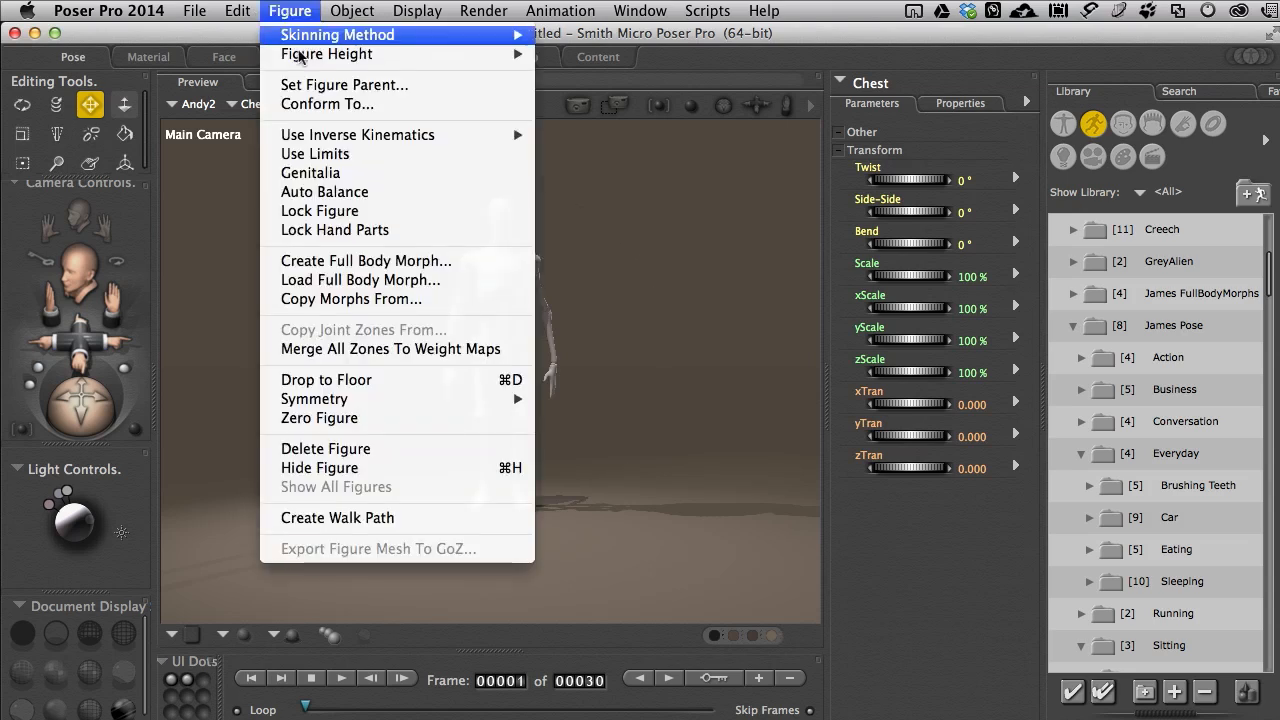
pyautogui.click(352, 421)
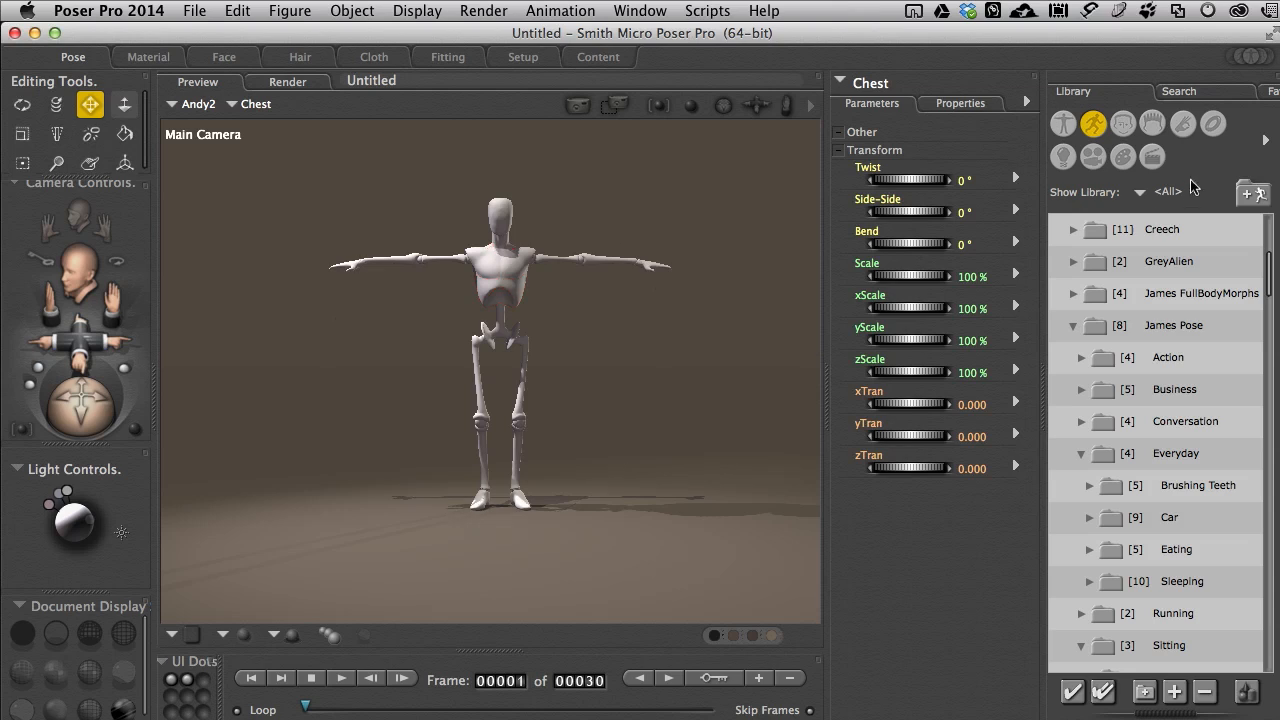
# Step: Add the Muscle Shirt from the Clothing- P4 Male props folder to the scene
pyautogui.click(1213, 126)
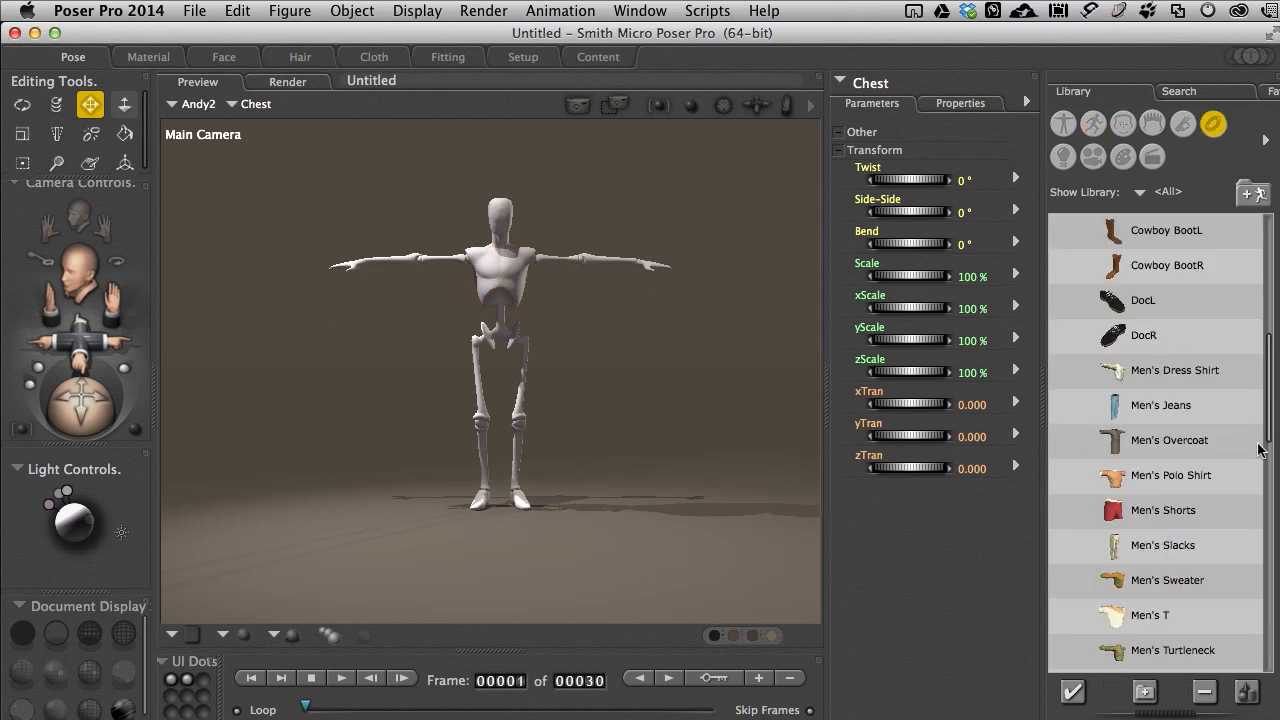
pyautogui.moveTo(1270, 423); pyautogui.dragTo(1269, 363)
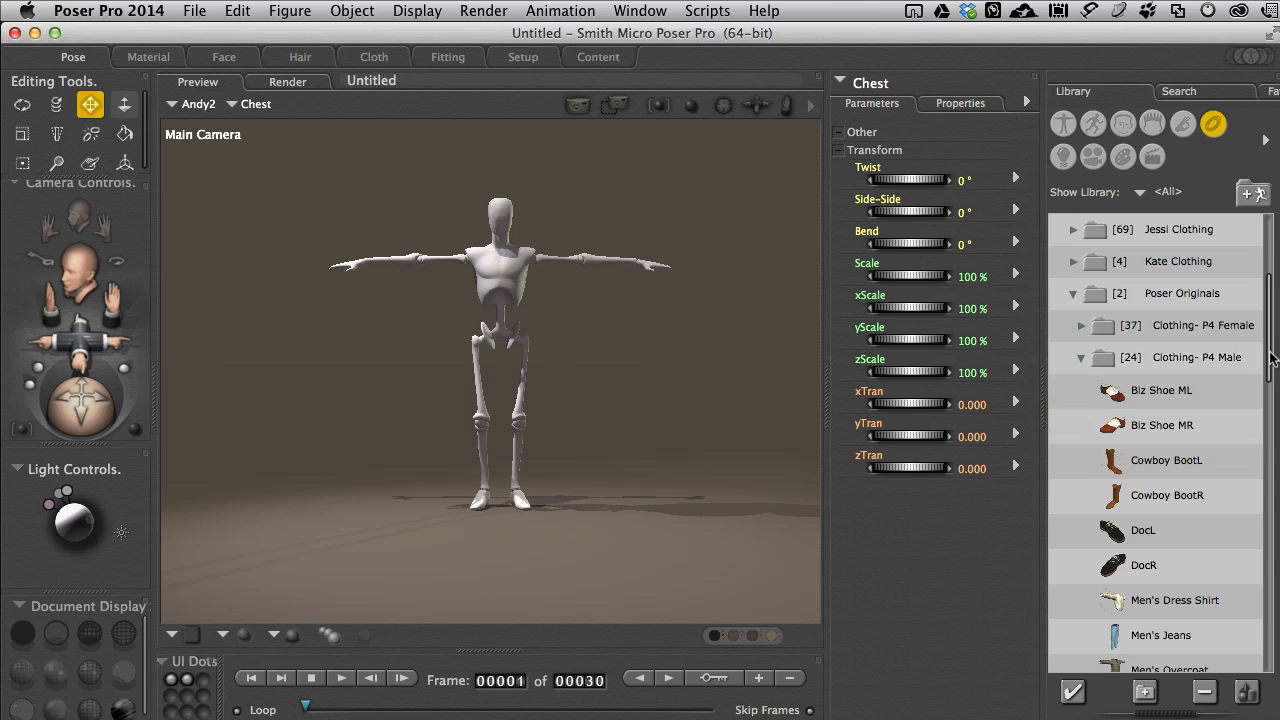
pyautogui.moveTo(1272, 360); pyautogui.dragTo(1267, 484)
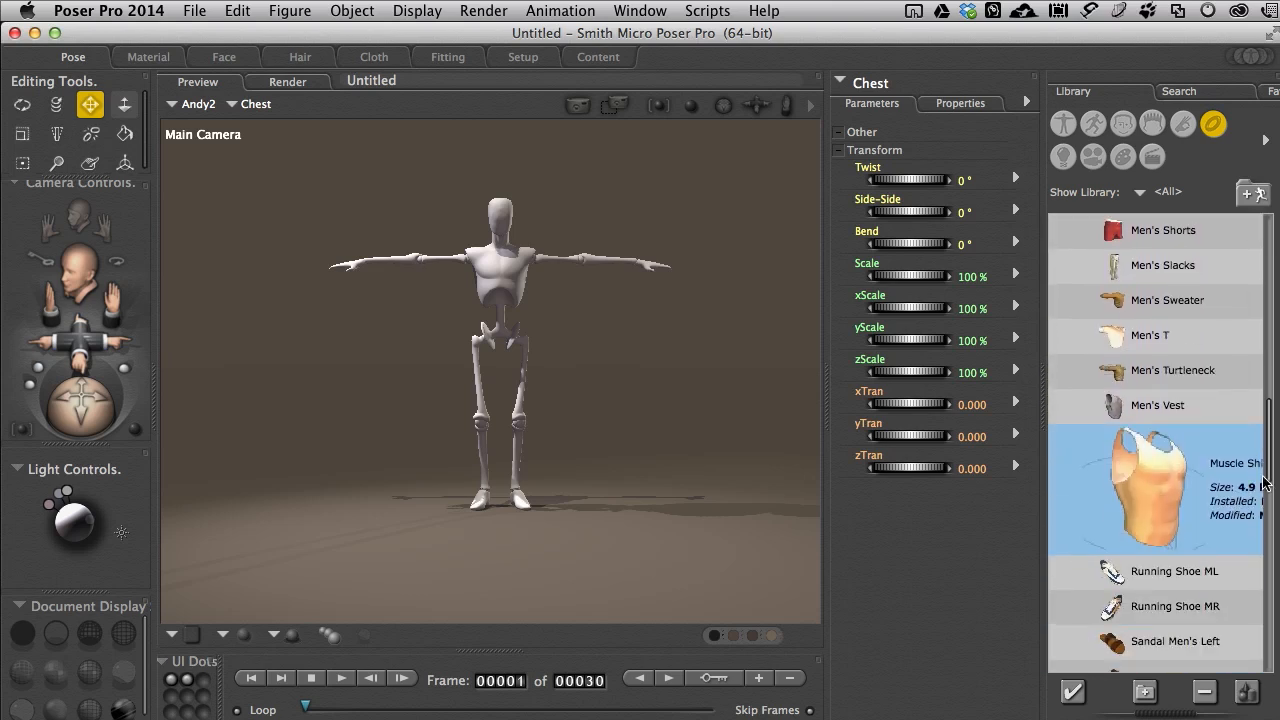
pyautogui.doubleClick(1147, 492)
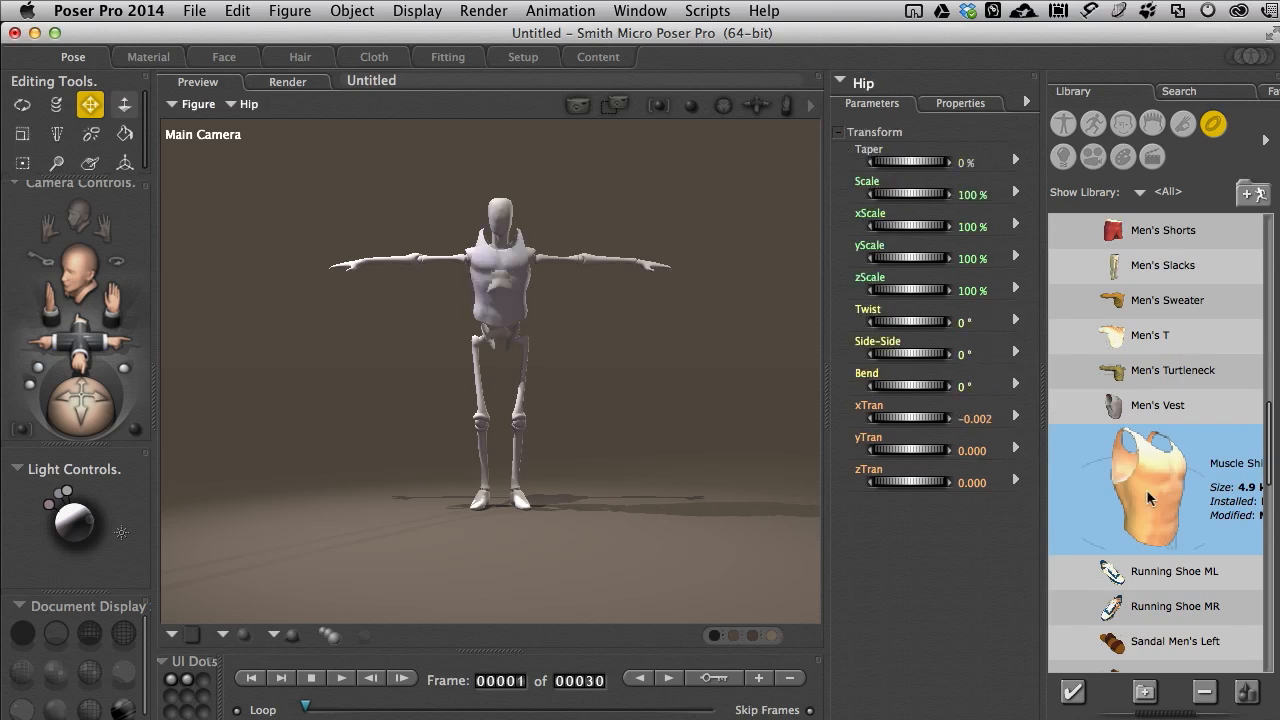
pyautogui.moveTo(1269, 470); pyautogui.dragTo(1270, 463)
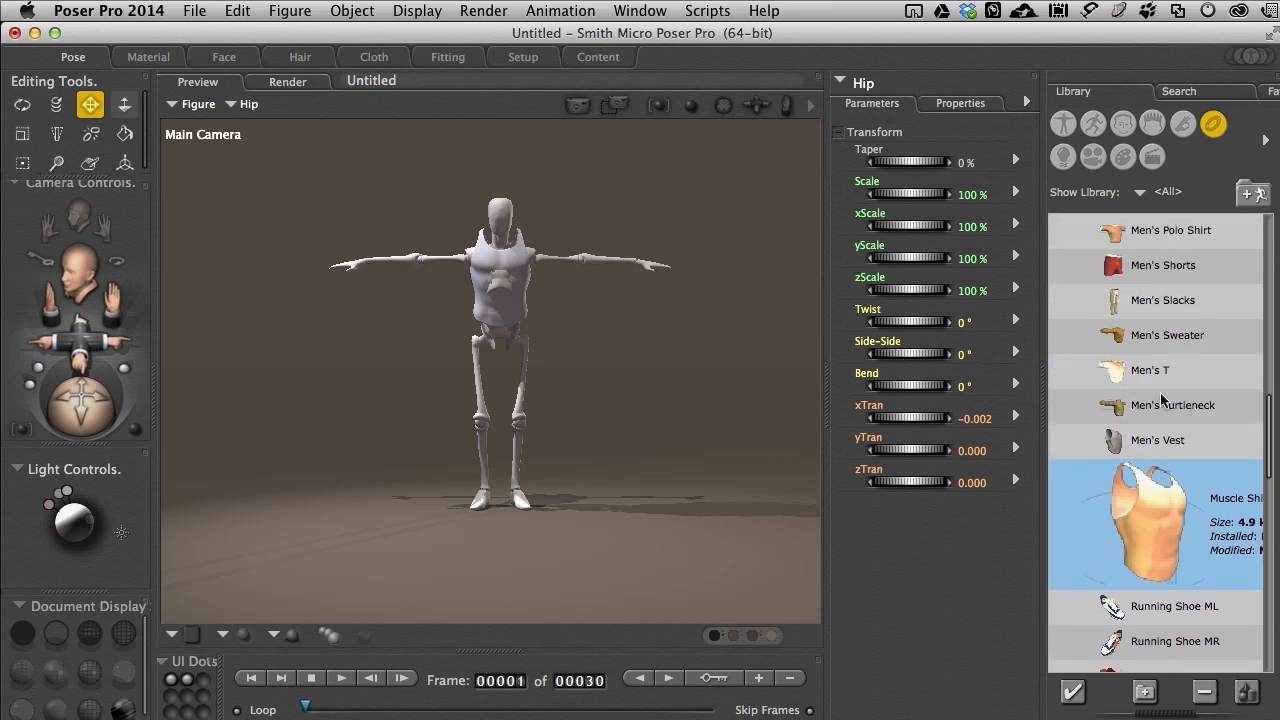
# Step: Add the Men's T to the scene and view it on the figure up close from an angle
pyautogui.click(1137, 372)
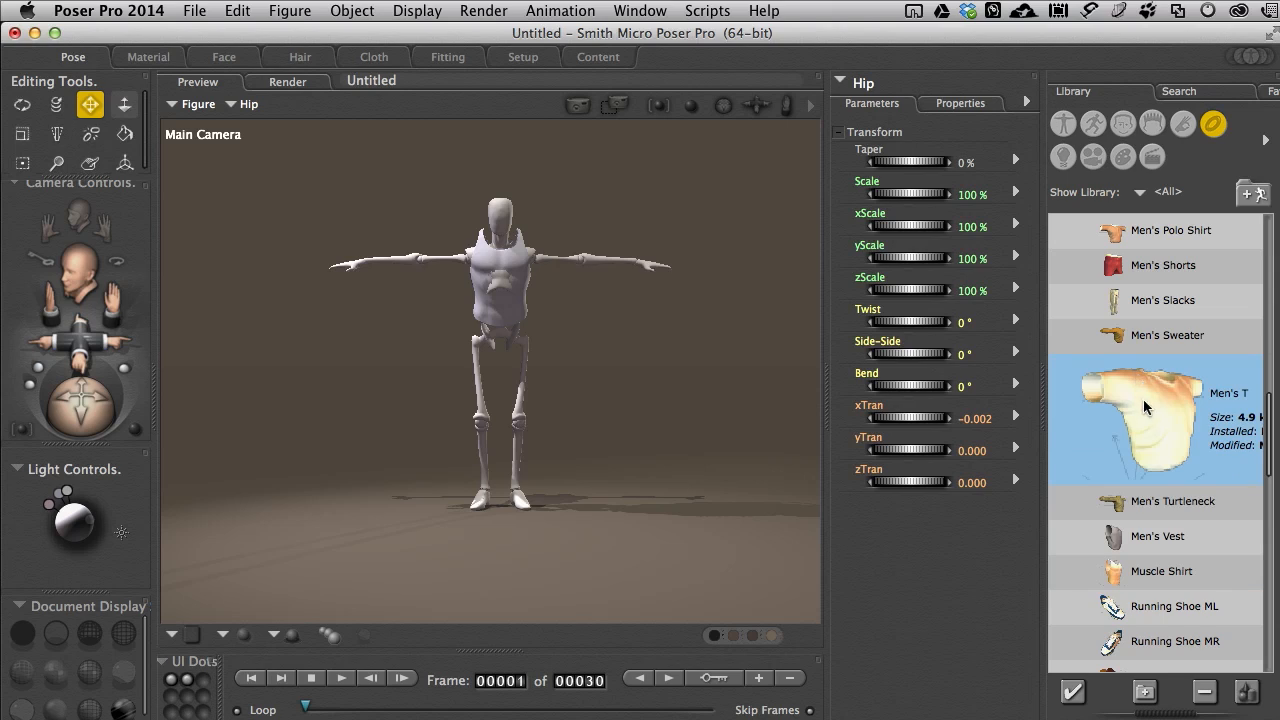
pyautogui.doubleClick(1143, 399)
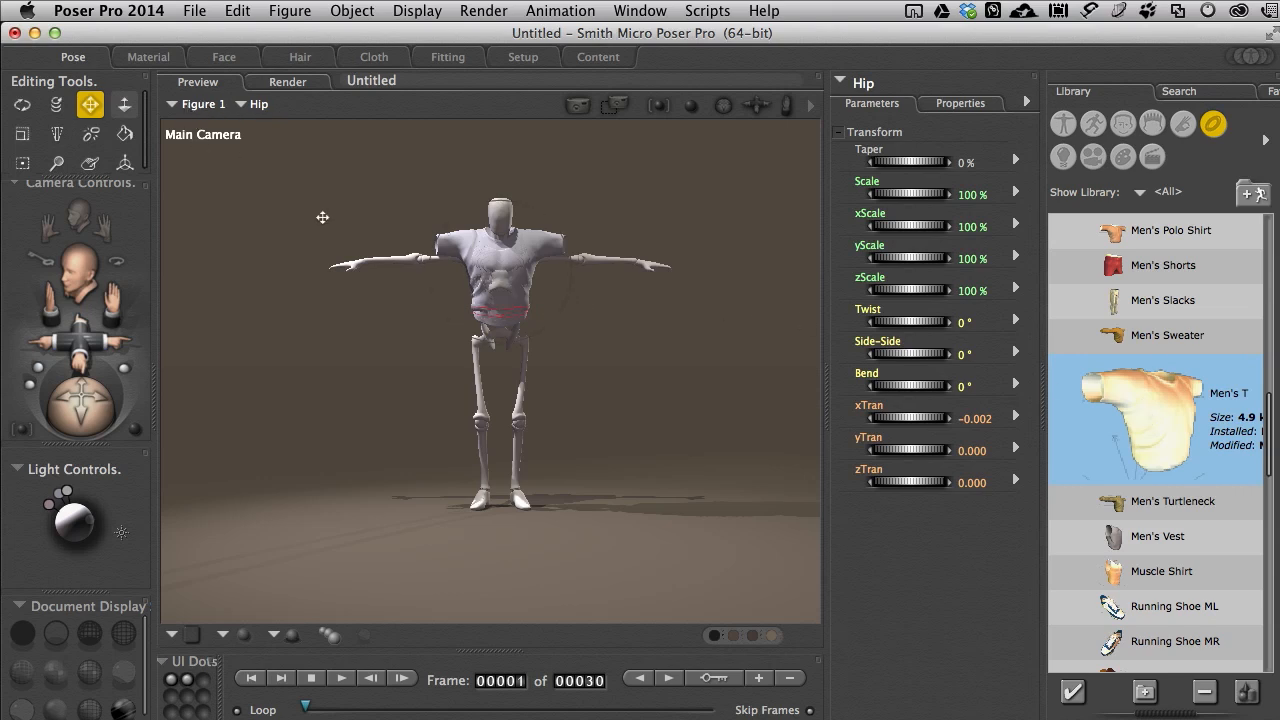
pyautogui.moveTo(92, 414); pyautogui.dragTo(87, 410)
pyautogui.press('t')
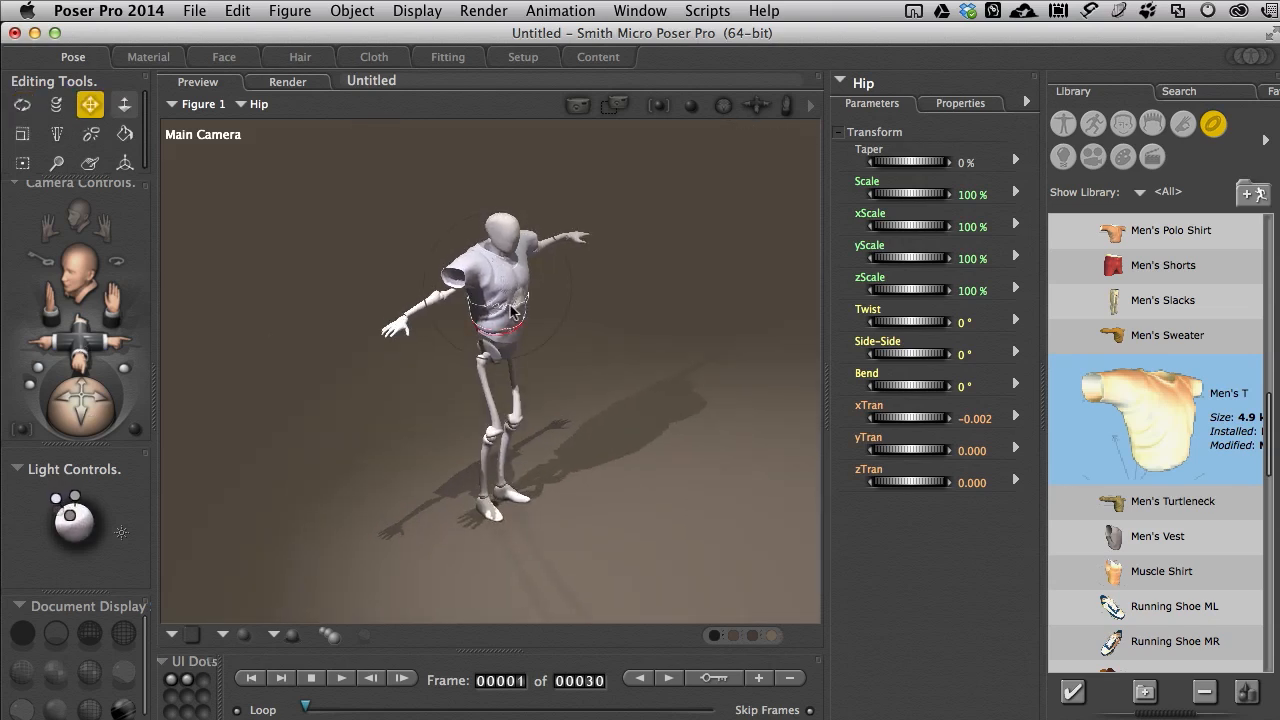
pyautogui.scroll(-2, 508, 311)
pyautogui.scroll(10, 508, 311)
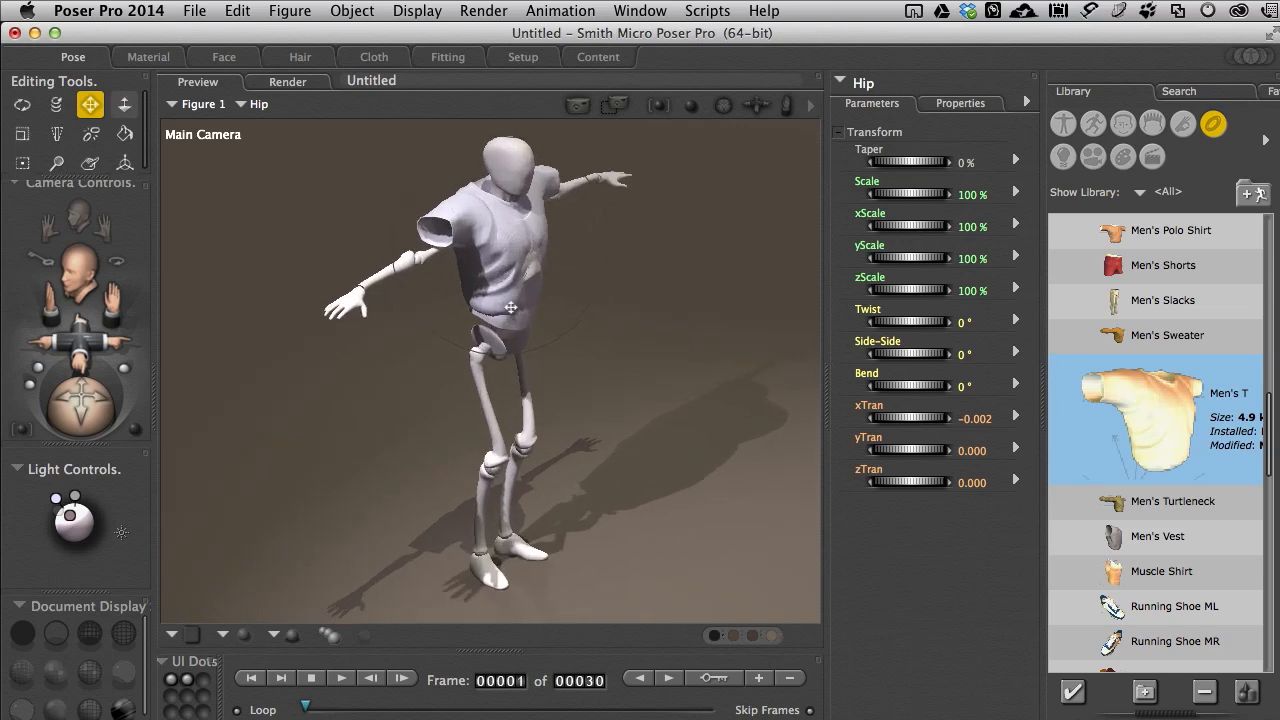
pyautogui.moveTo(691, 176); pyautogui.dragTo(726, 256)
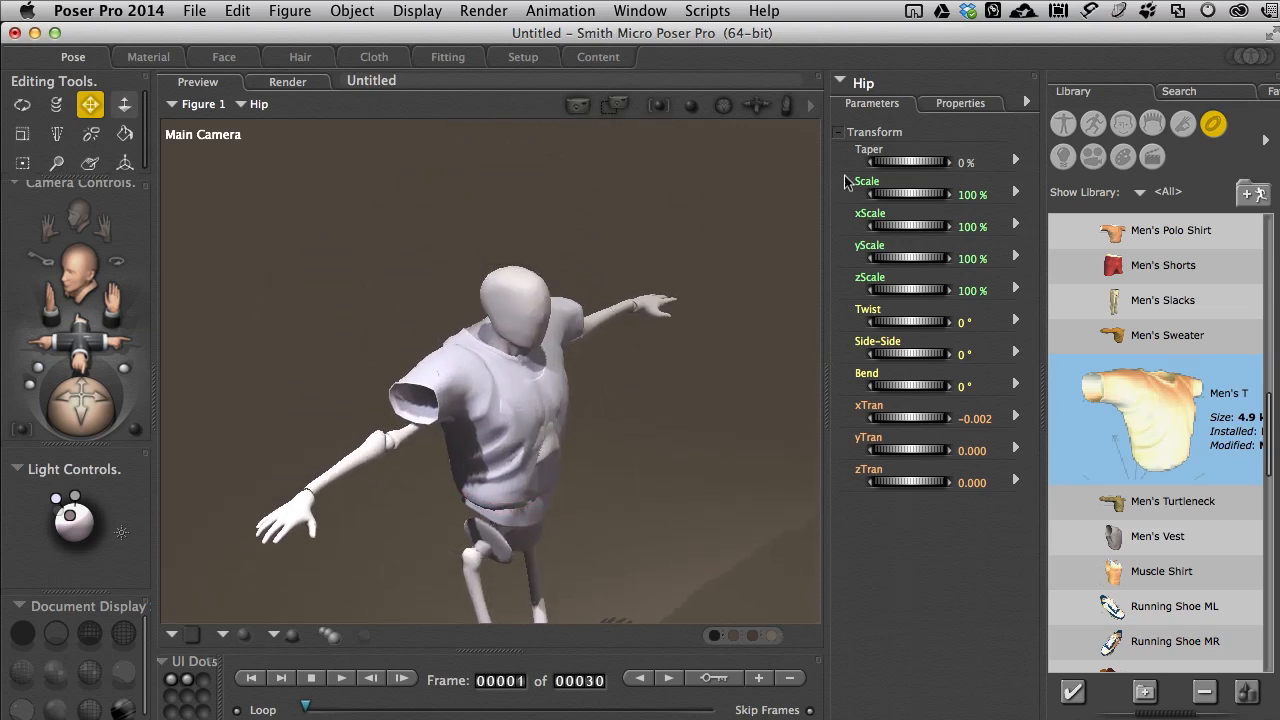
# Step: Shift the whole T-shirt figure forward, off Andy2, to a zTran of 1.780
pyautogui.click(857, 83)
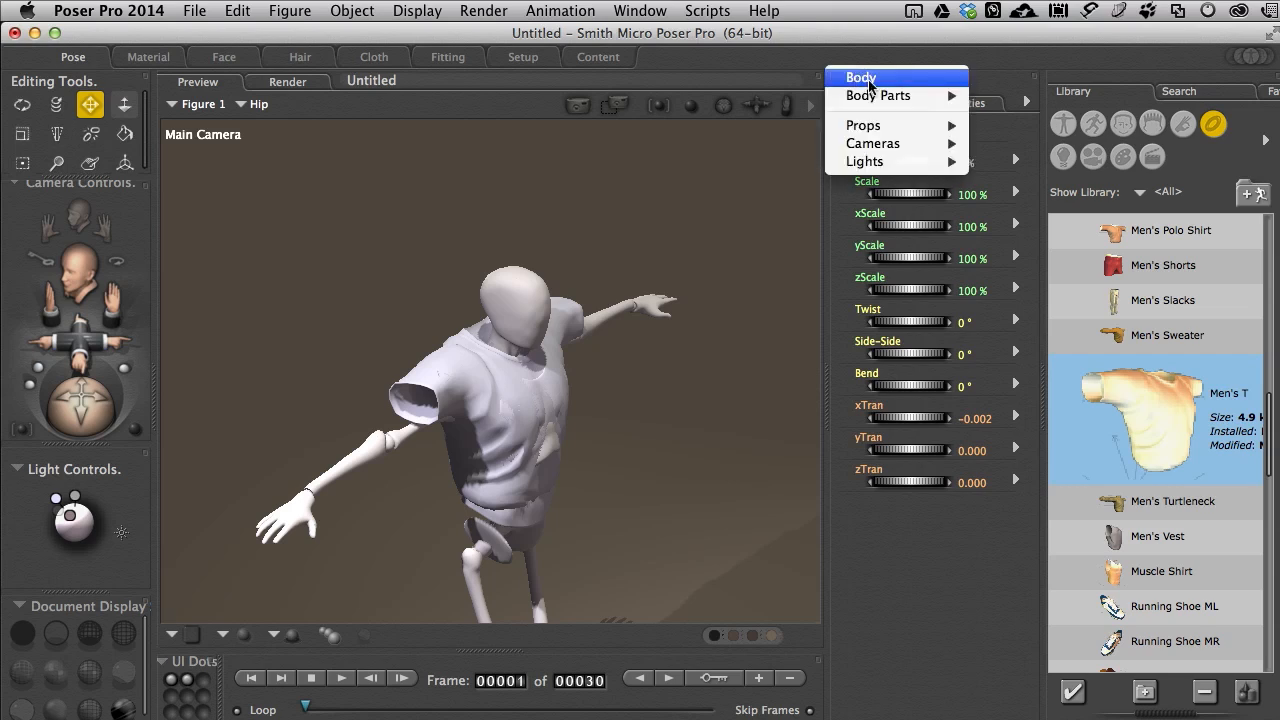
pyautogui.click(863, 80)
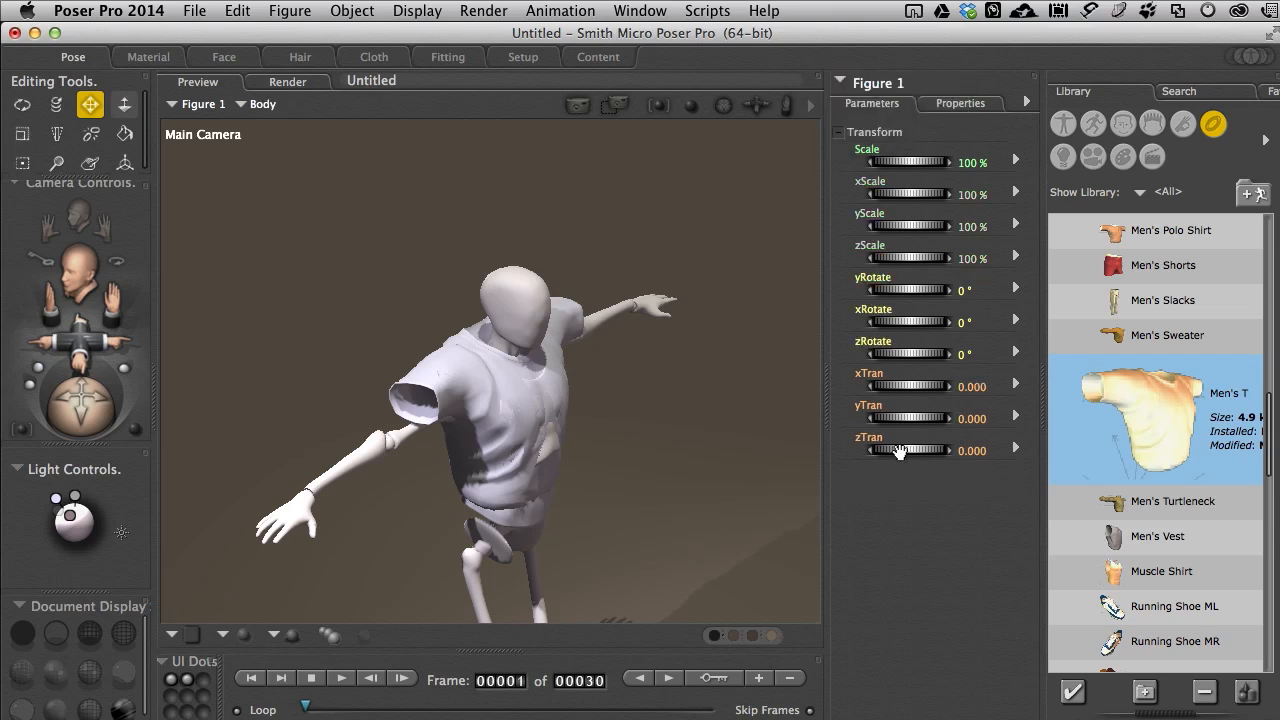
pyautogui.moveTo(900, 450); pyautogui.dragTo(965, 450)
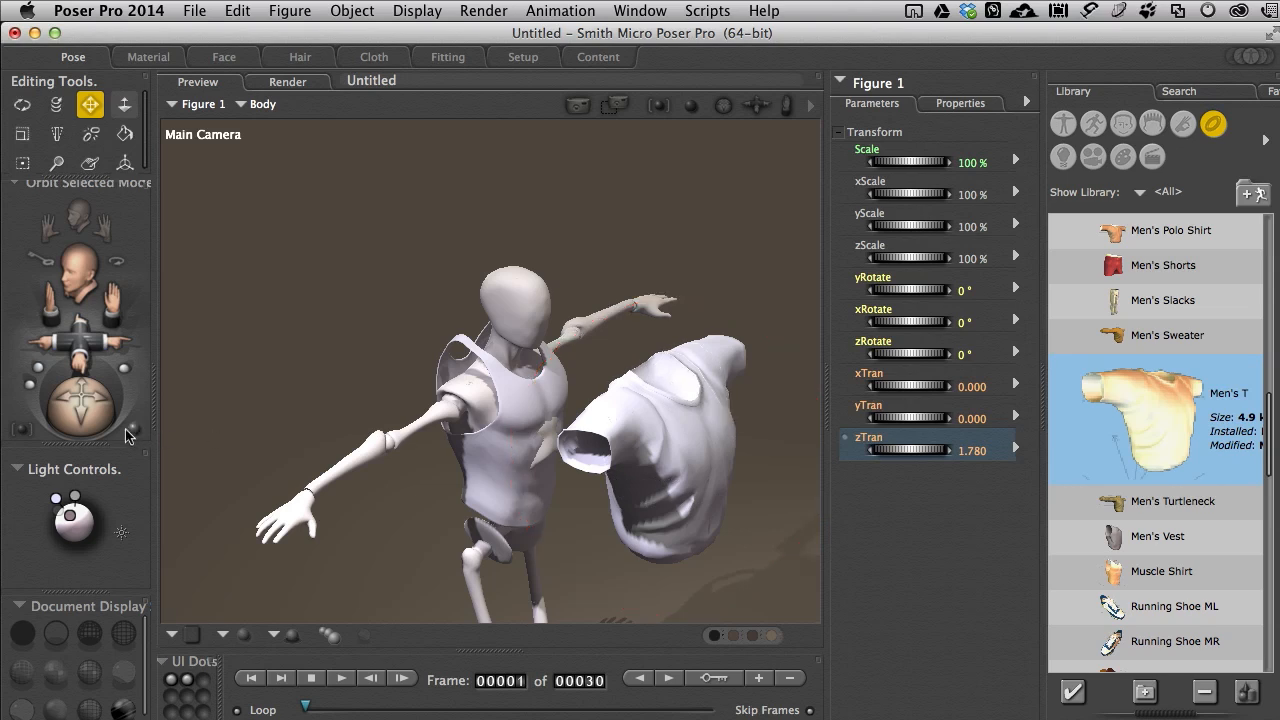
# Step: Delete the T-shirt figure from the scene
pyautogui.moveTo(82, 415)
pyautogui.mouseDown()
pyautogui.moveTo(119, 399)
pyautogui.moveTo(82, 400)
pyautogui.mouseUp()
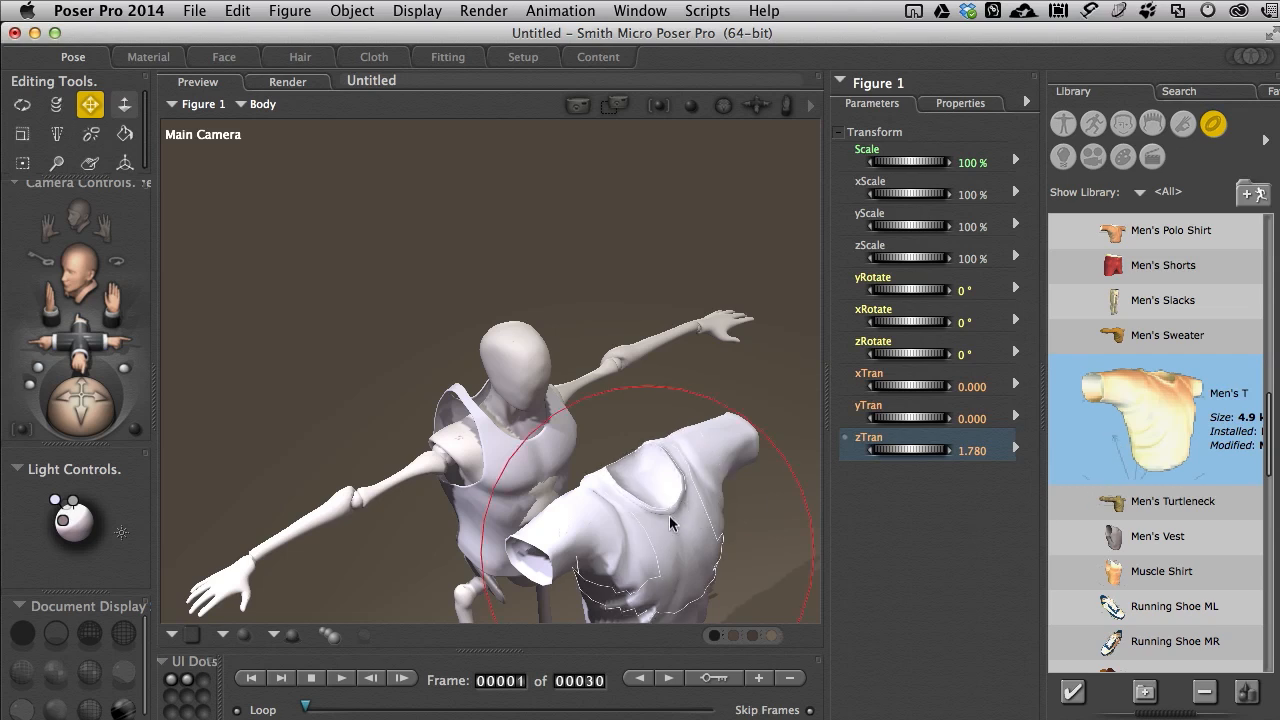
pyautogui.press('Delete')
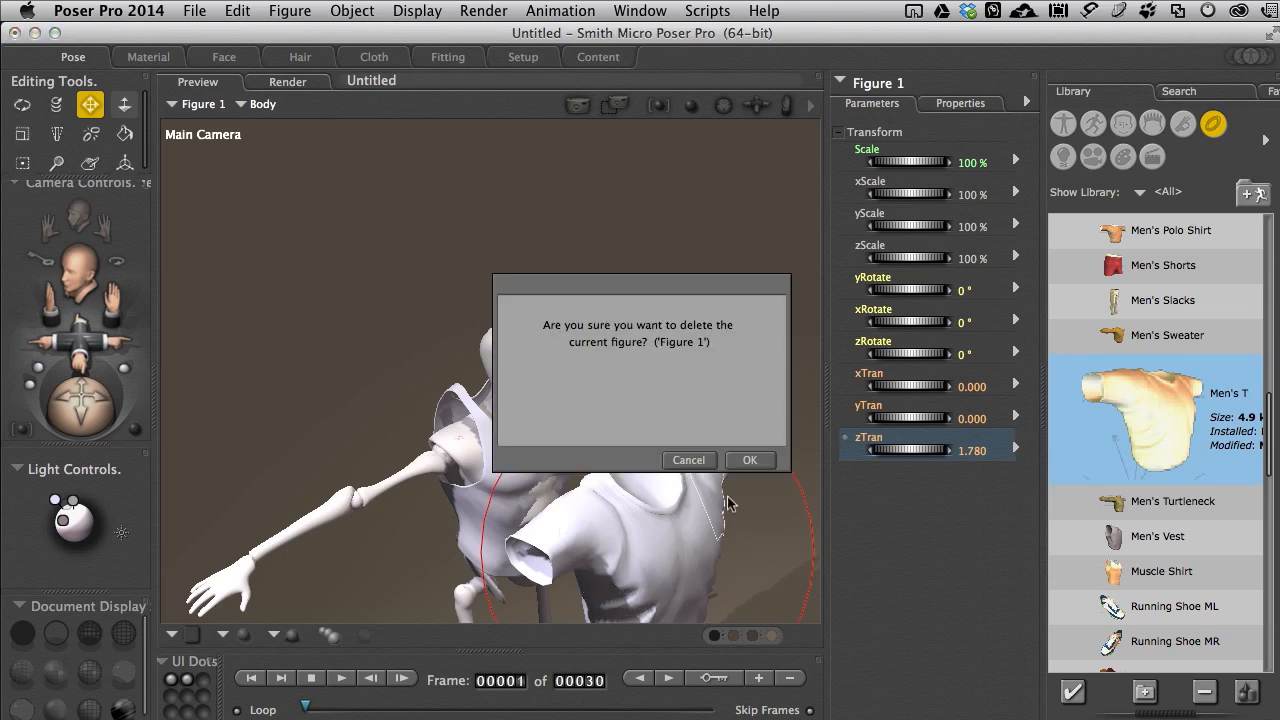
pyautogui.click(747, 460)
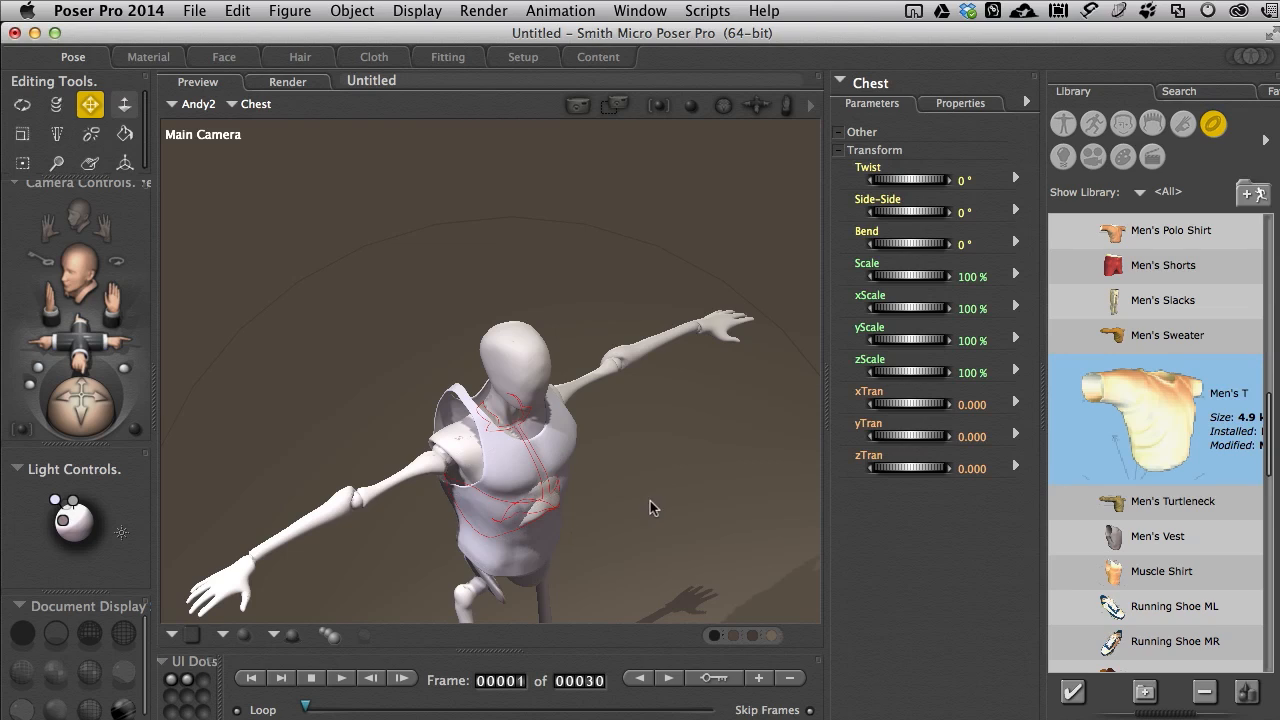
pyautogui.scroll(-5, 651, 506)
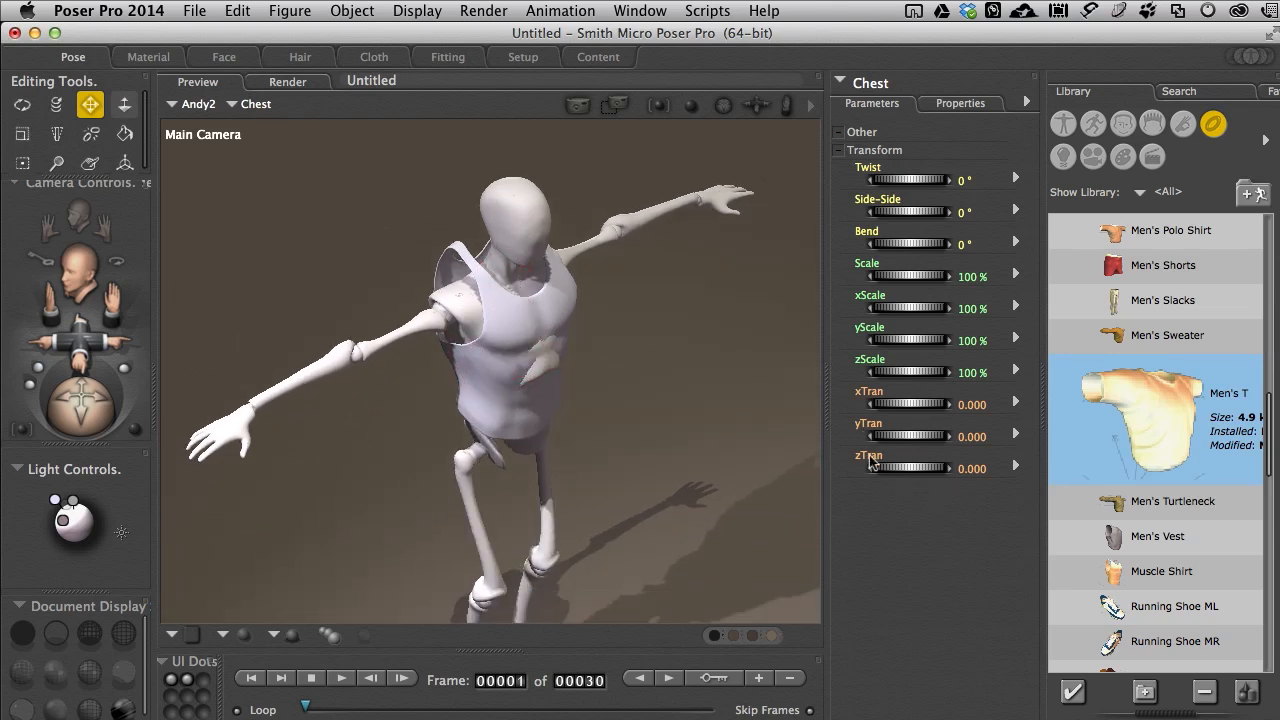
pyautogui.moveTo(916, 468); pyautogui.dragTo(965, 468)
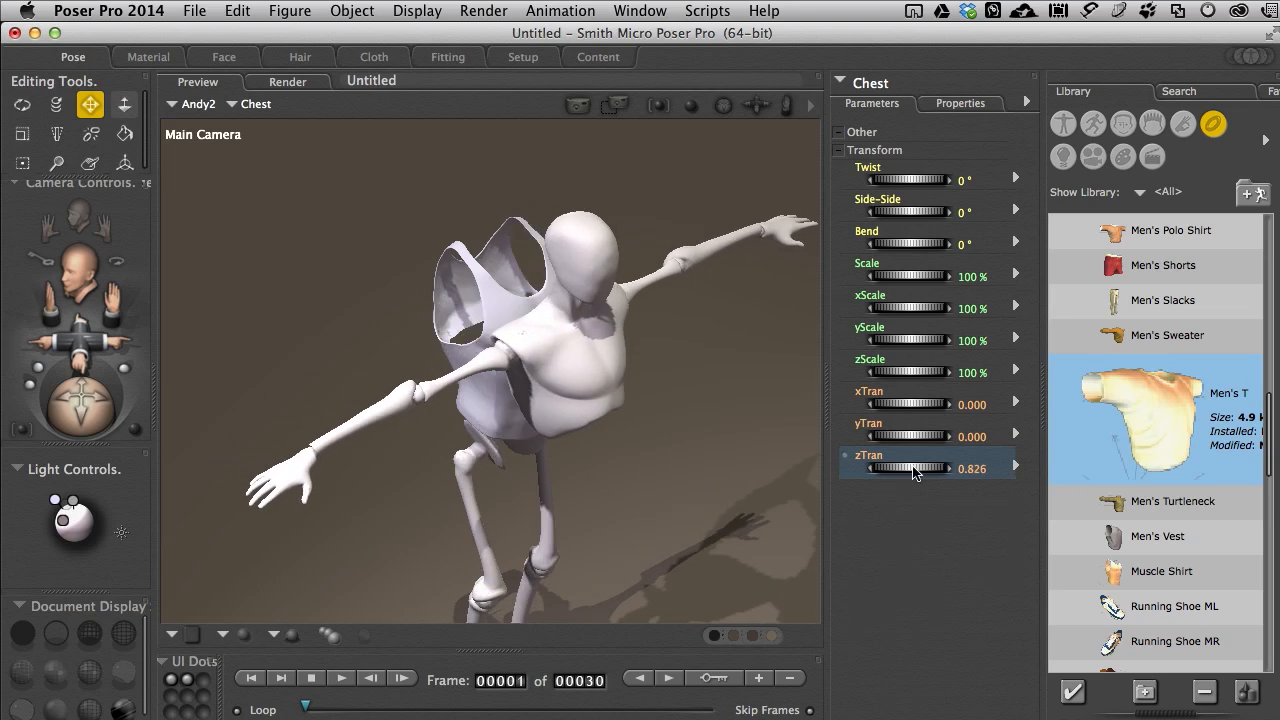
pyautogui.press('super+z')
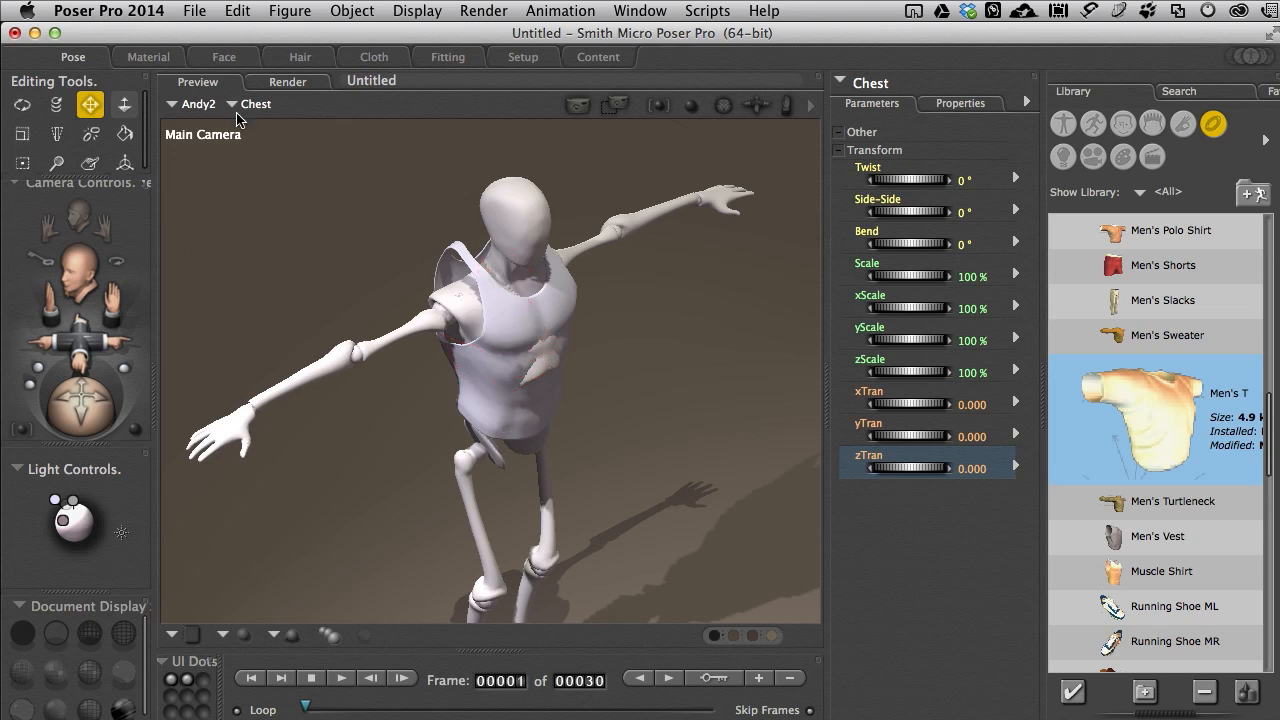
# Step: Rename the muscle shirt figure's body as Tank Top
pyautogui.click(176, 104)
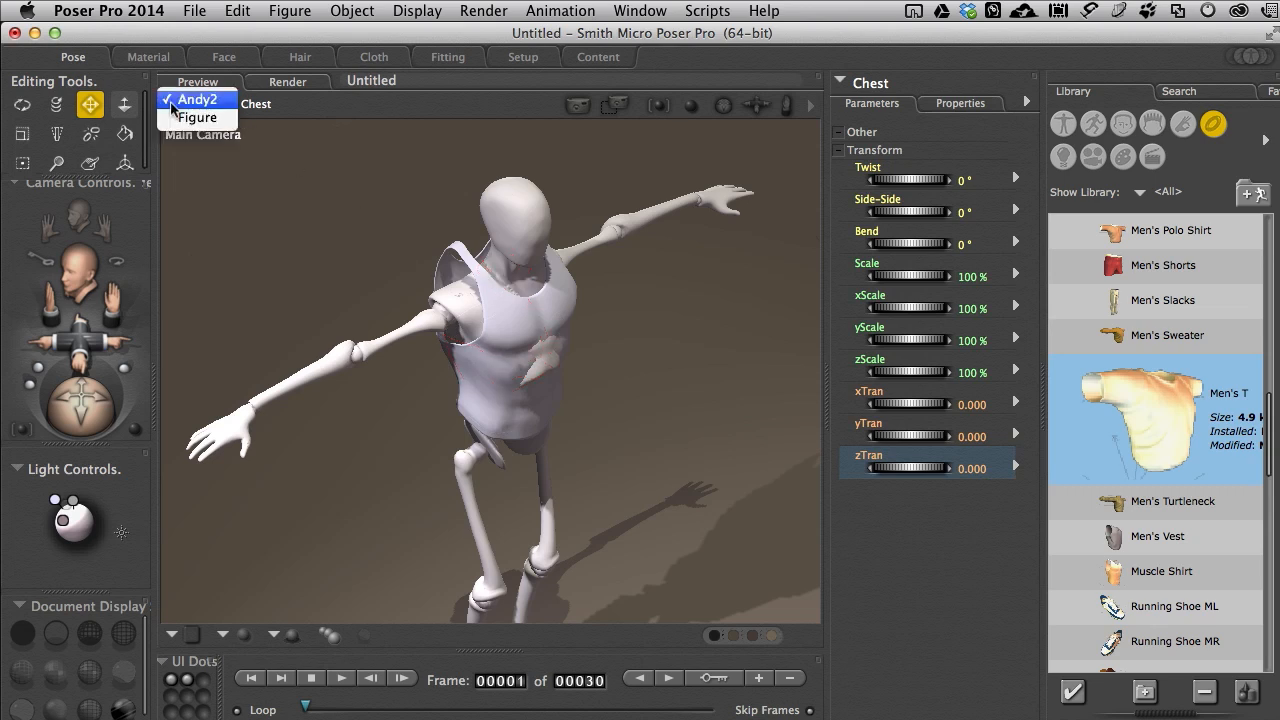
pyautogui.click(197, 117)
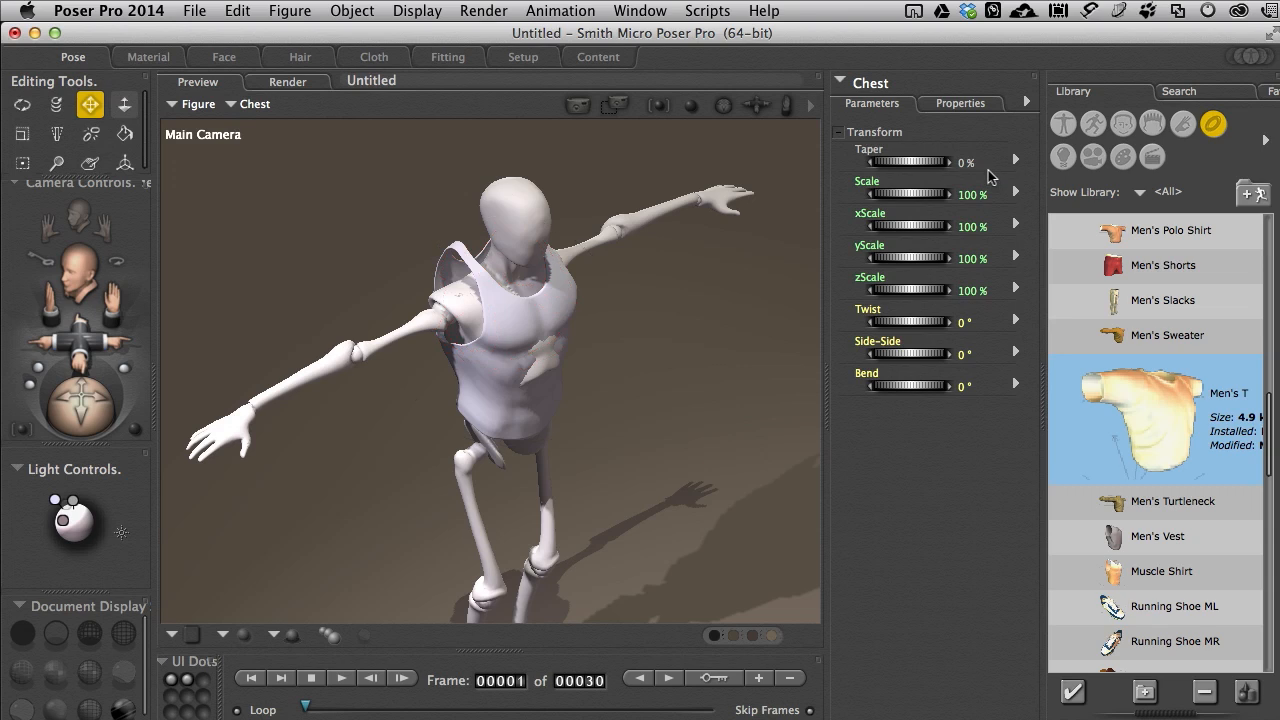
pyautogui.click(961, 104)
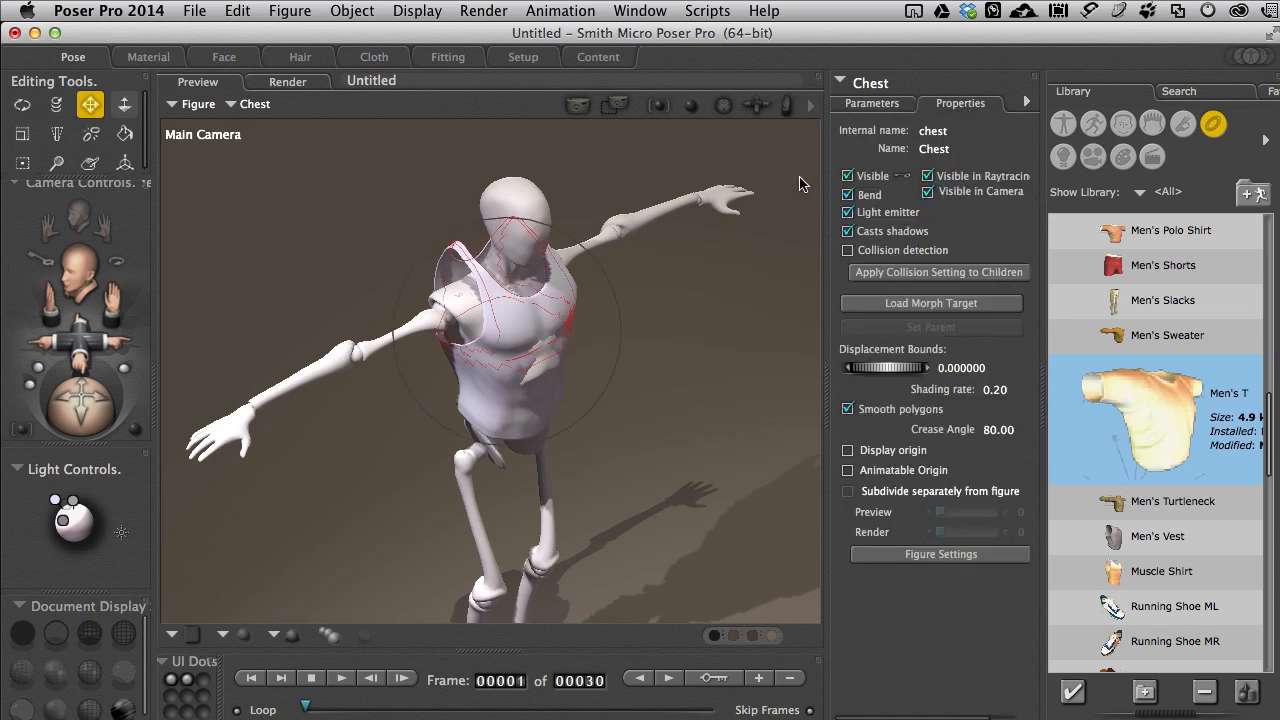
pyautogui.click(231, 105)
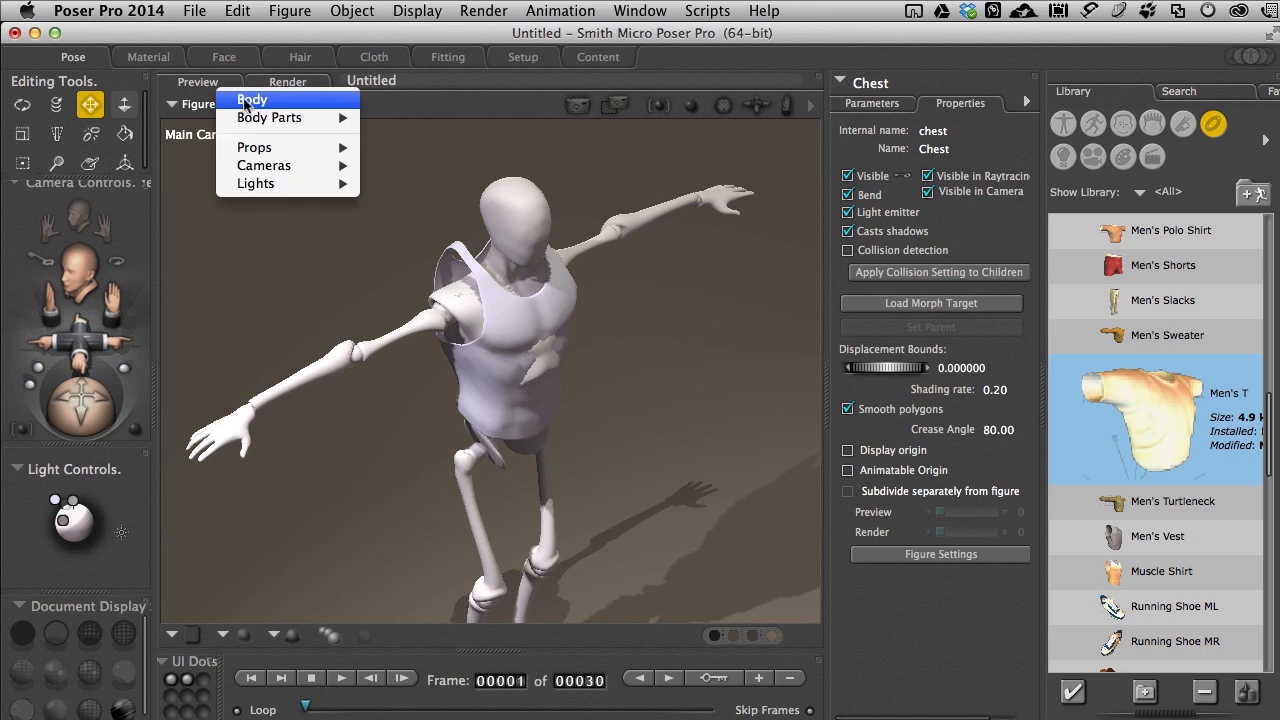
pyautogui.click(246, 99)
pyautogui.click(910, 131)
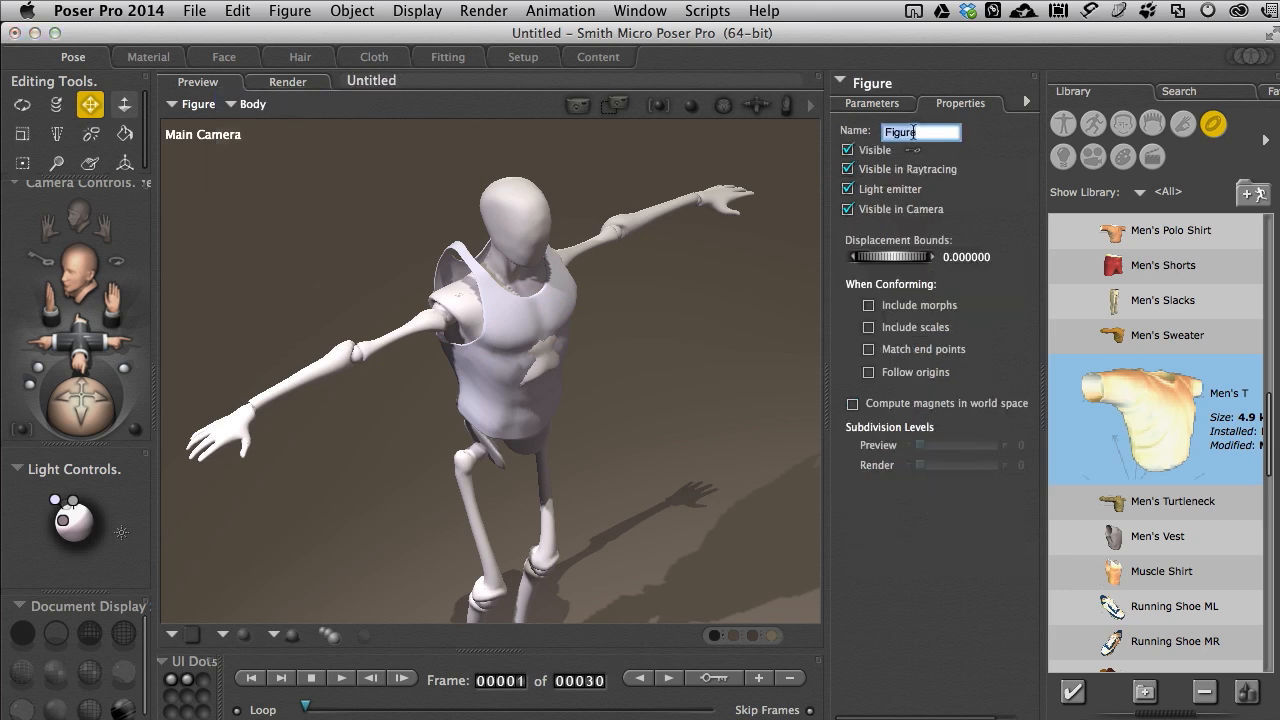
pyautogui.write('Tank Top')
pyautogui.press('Return')
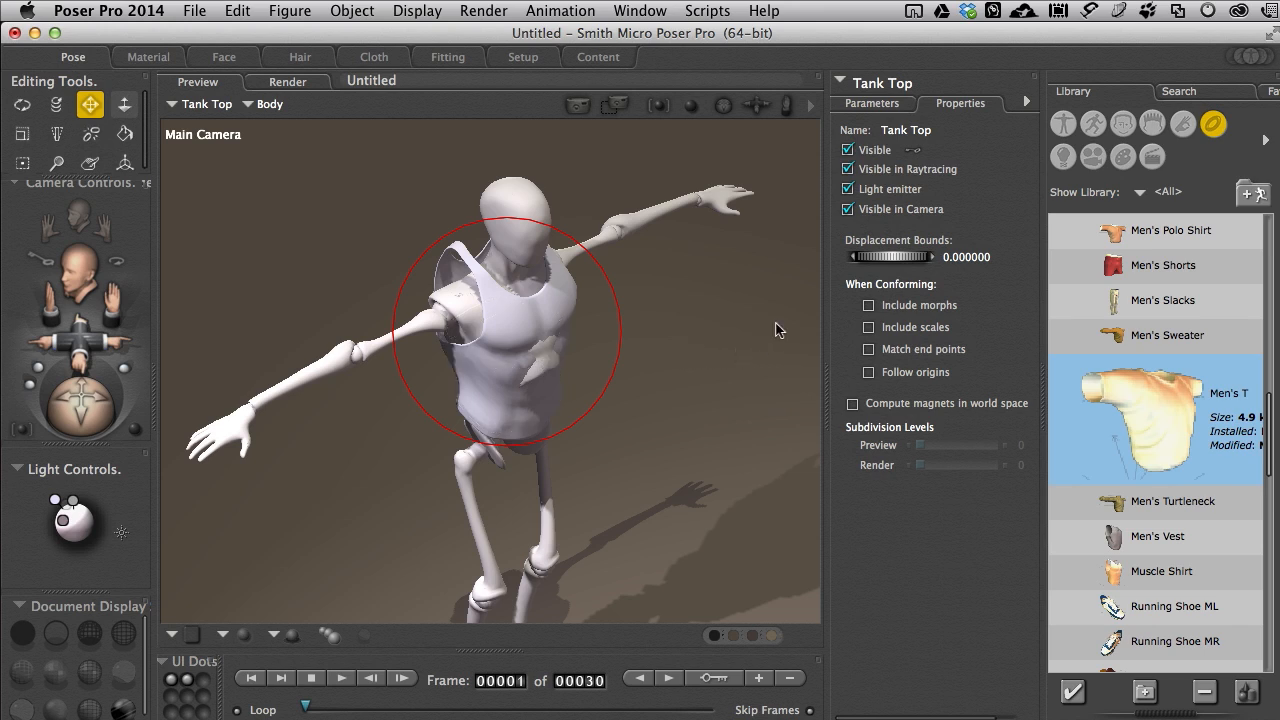
# Step: Slide the Tank Top forward along zTran, clear of Andy2, and view it from the side
pyautogui.click(882, 103)
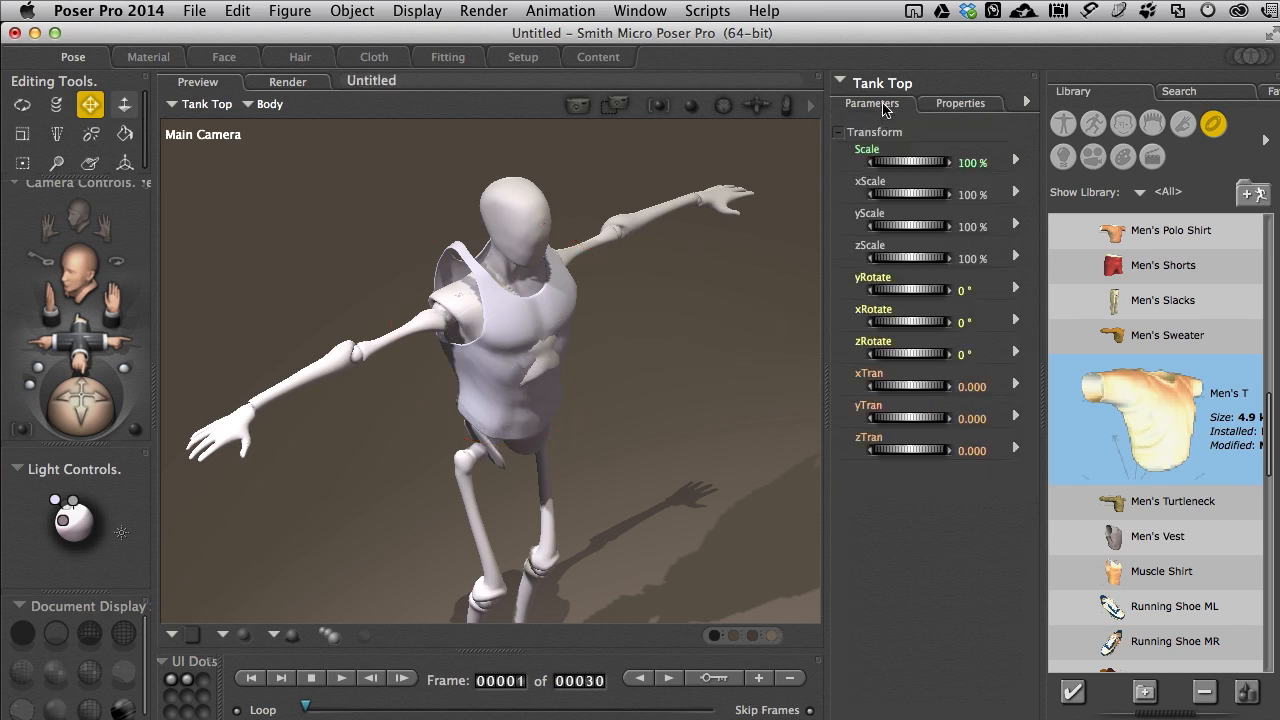
pyautogui.moveTo(897, 450); pyautogui.dragTo(1016, 450)
pyautogui.moveTo(82, 405)
pyautogui.mouseDown()
pyautogui.moveTo(86, 428)
pyautogui.moveTo(112, 438)
pyautogui.moveTo(82, 382)
pyautogui.moveTo(74, 419)
pyautogui.mouseUp()
pyautogui.press('t')
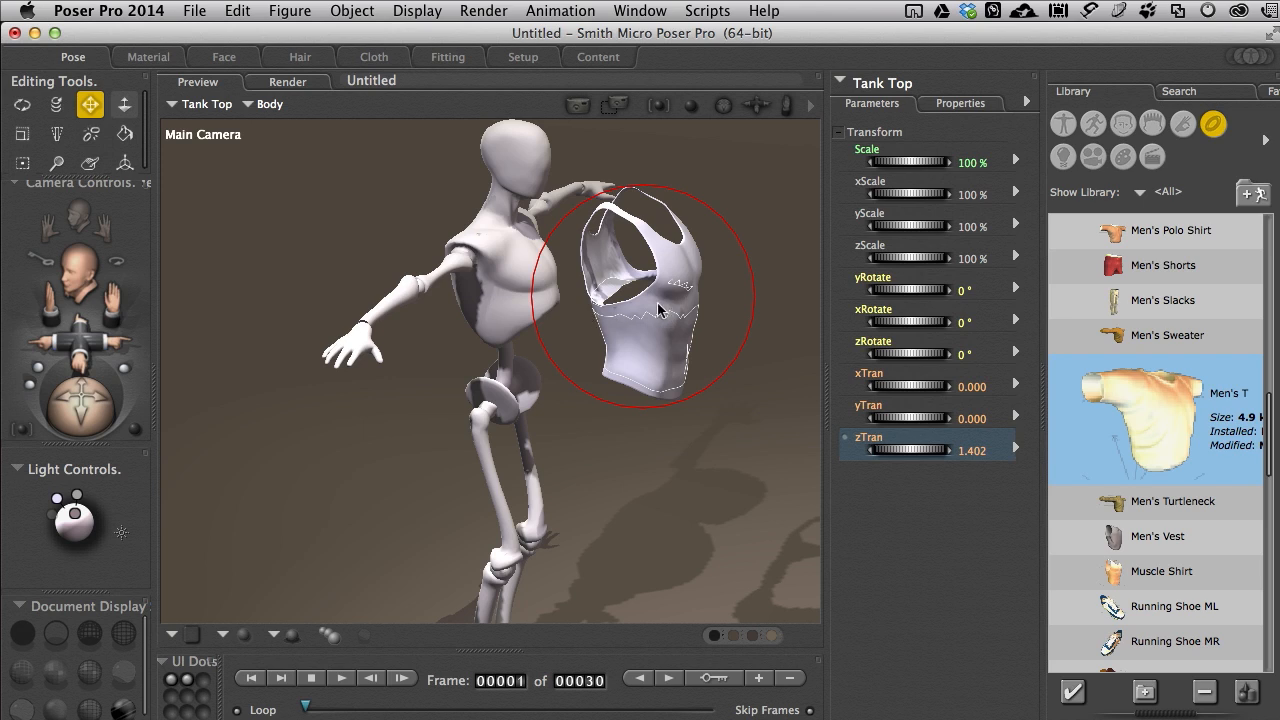
# Step: Set the Tank Top's zTran to 0
pyautogui.click(969, 451)
pyautogui.write('0')
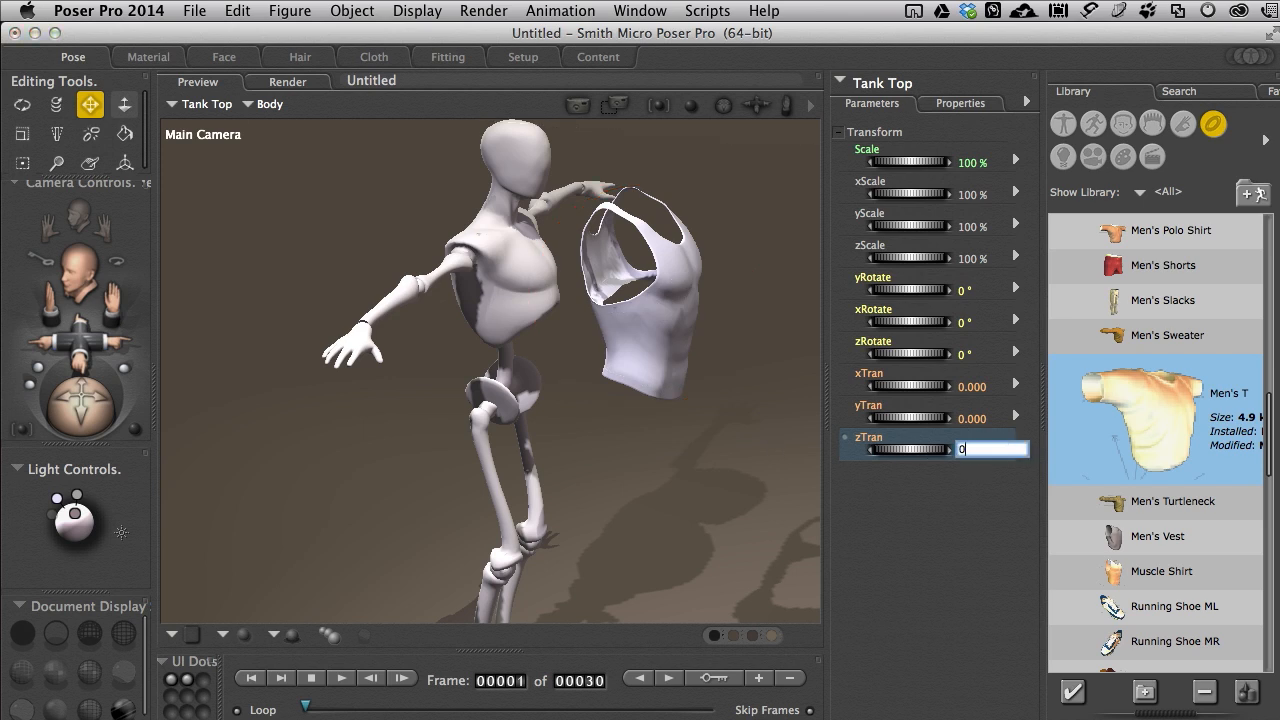
pyautogui.press('Return')
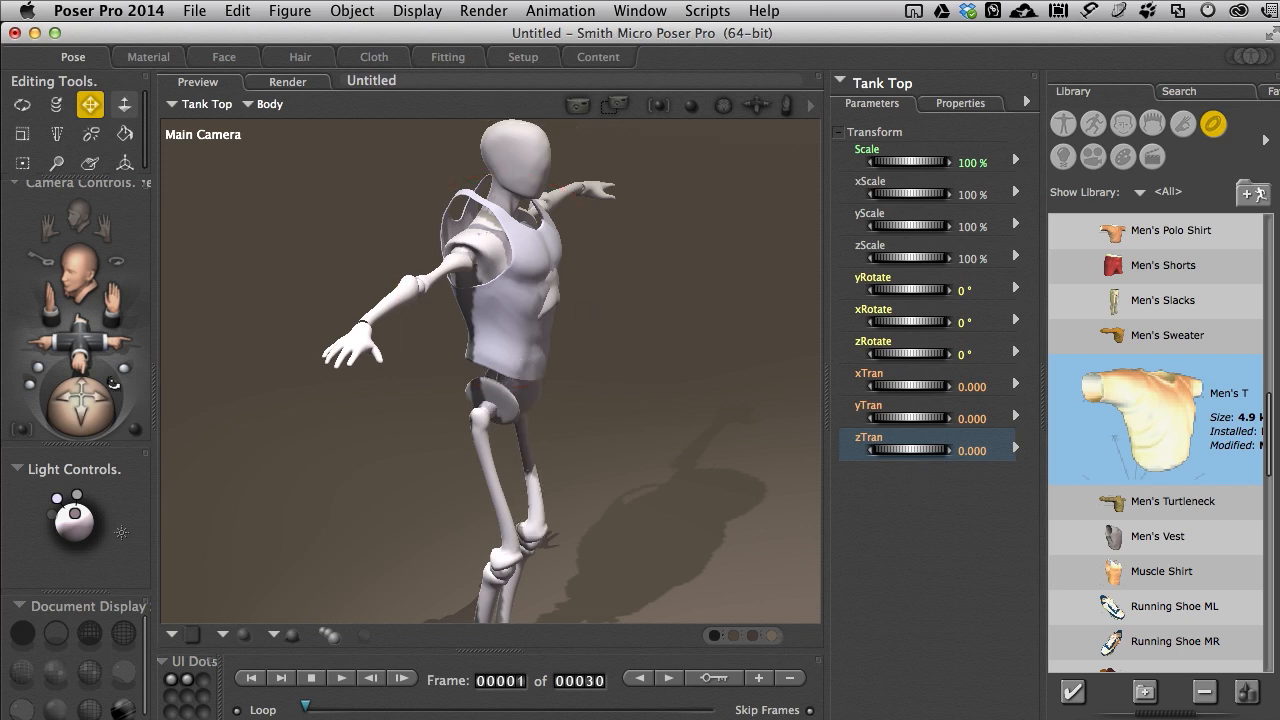
# Step: Increase the Tank Top's zScale to 137% to cover Andy2's chest and check the fit from an angle
pyautogui.moveTo(88, 408); pyautogui.dragTo(43, 412)
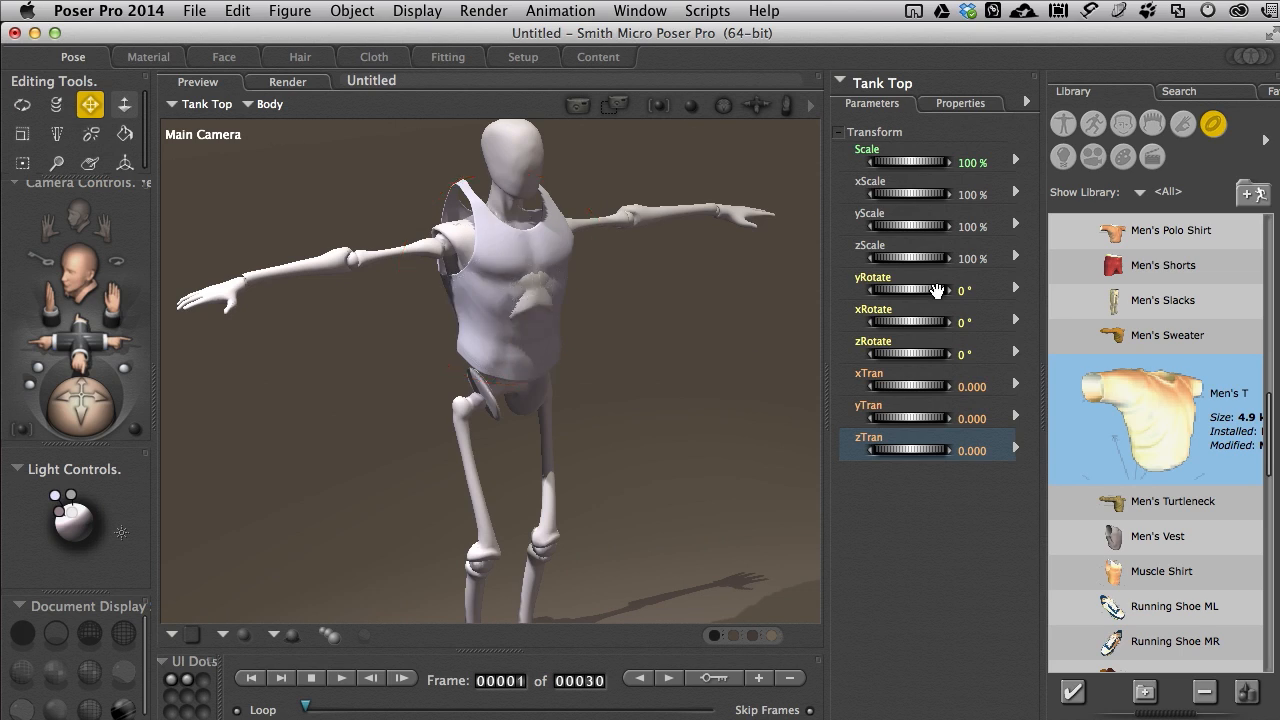
pyautogui.click(910, 257)
pyautogui.moveTo(912, 257); pyautogui.dragTo(957, 257)
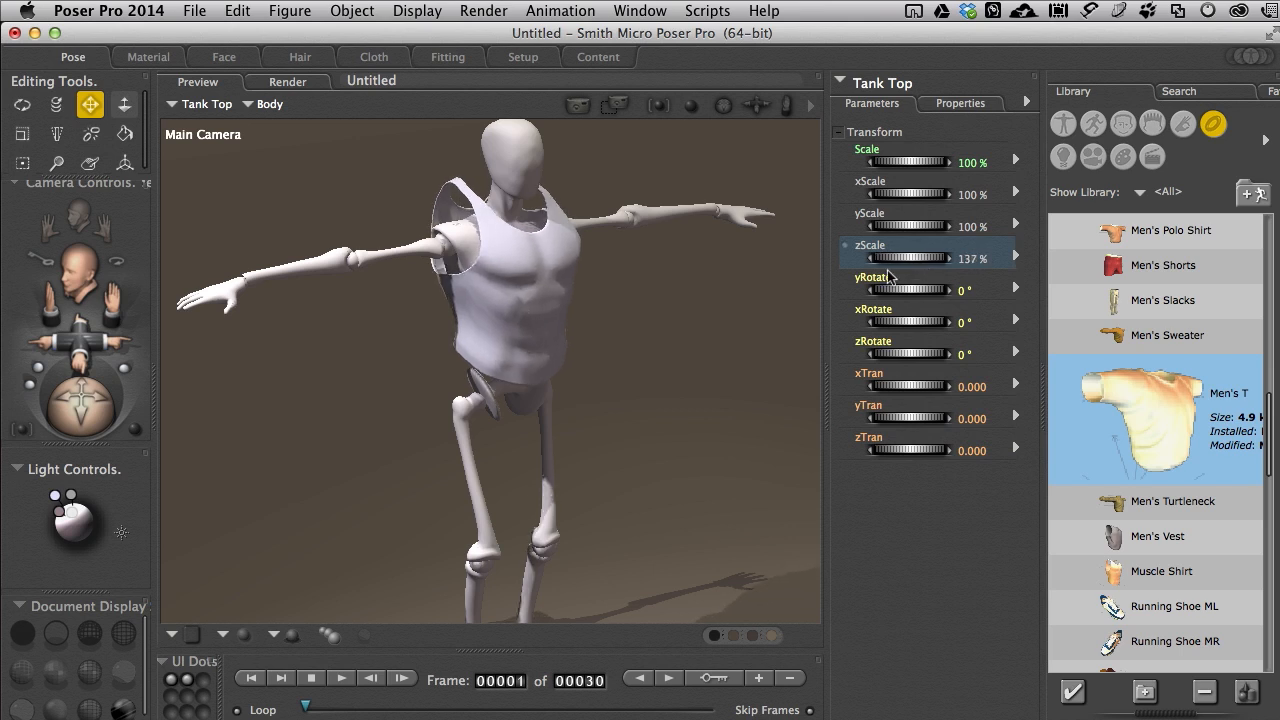
pyautogui.click(22, 105)
pyautogui.moveTo(81, 405)
pyautogui.mouseDown()
pyautogui.moveTo(225, 405)
pyautogui.moveTo(281, 422)
pyautogui.moveTo(89, 412)
pyautogui.mouseUp()
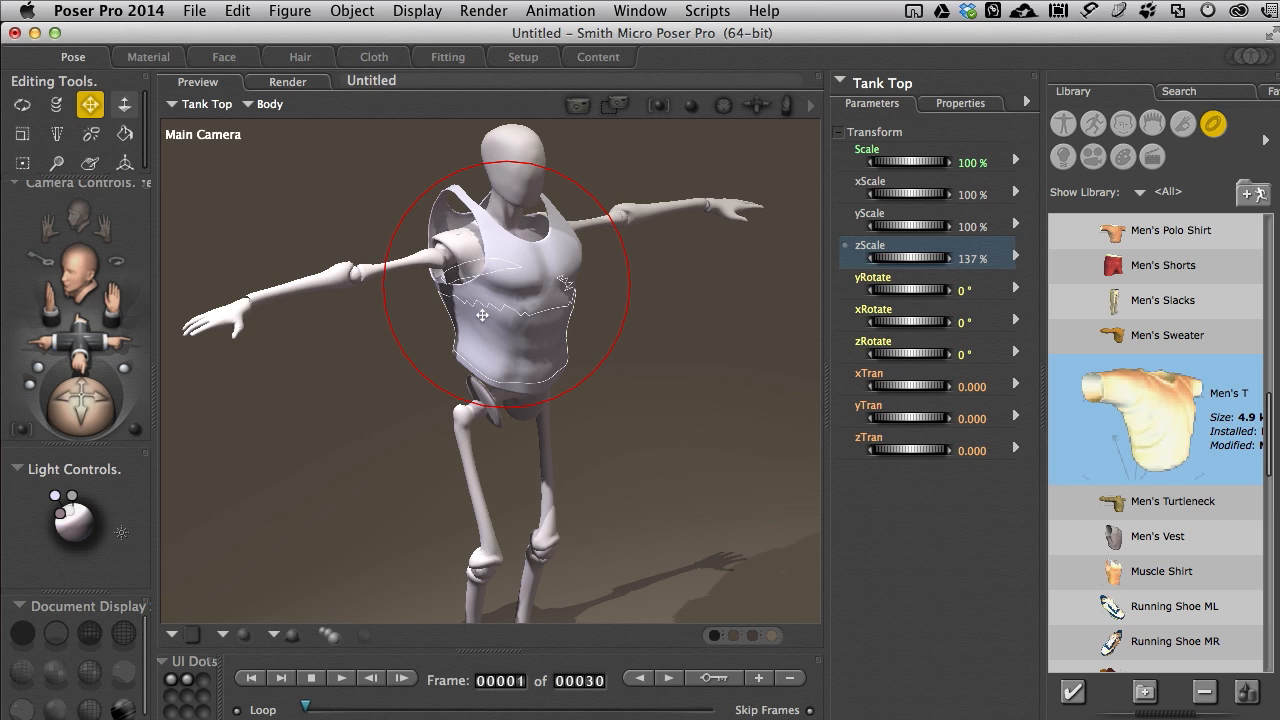
# Step: Set up a single-frame 3D Studio export with Andy2 excluded and the Tank Top kept in the object selection
pyautogui.click(203, 17)
pyautogui.moveTo(220, 211)
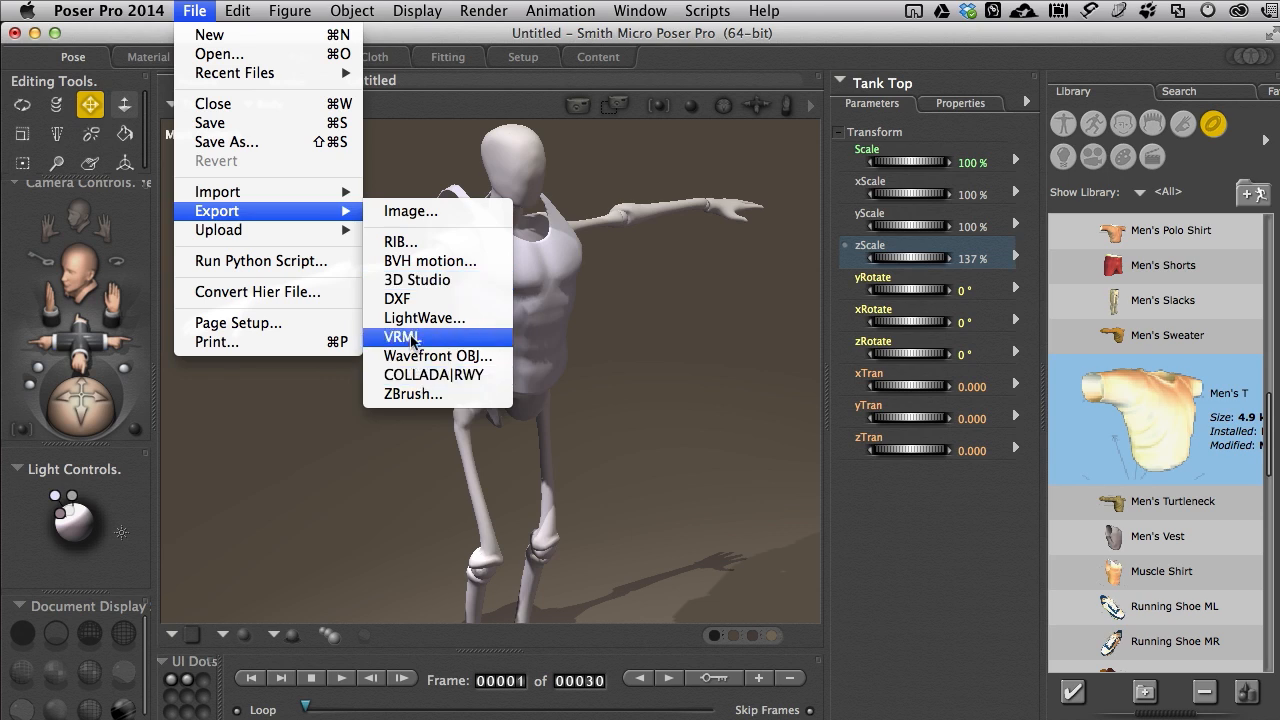
pyautogui.click(413, 282)
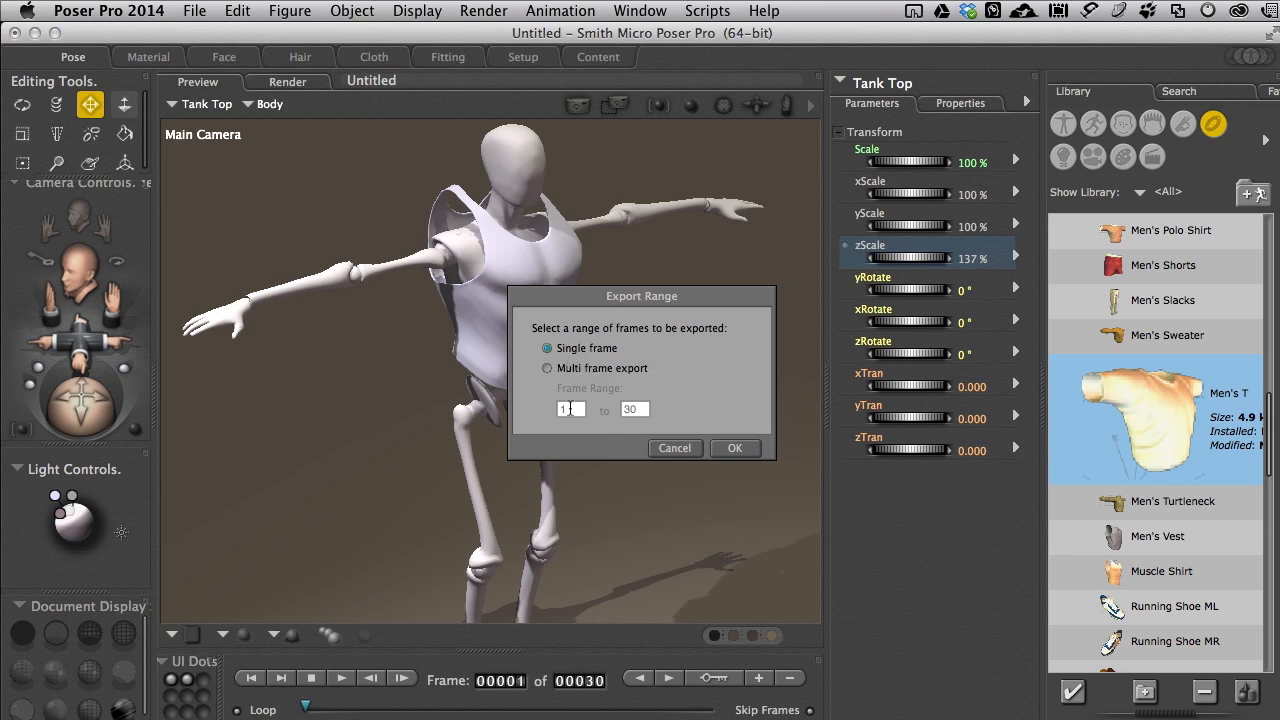
pyautogui.click(734, 448)
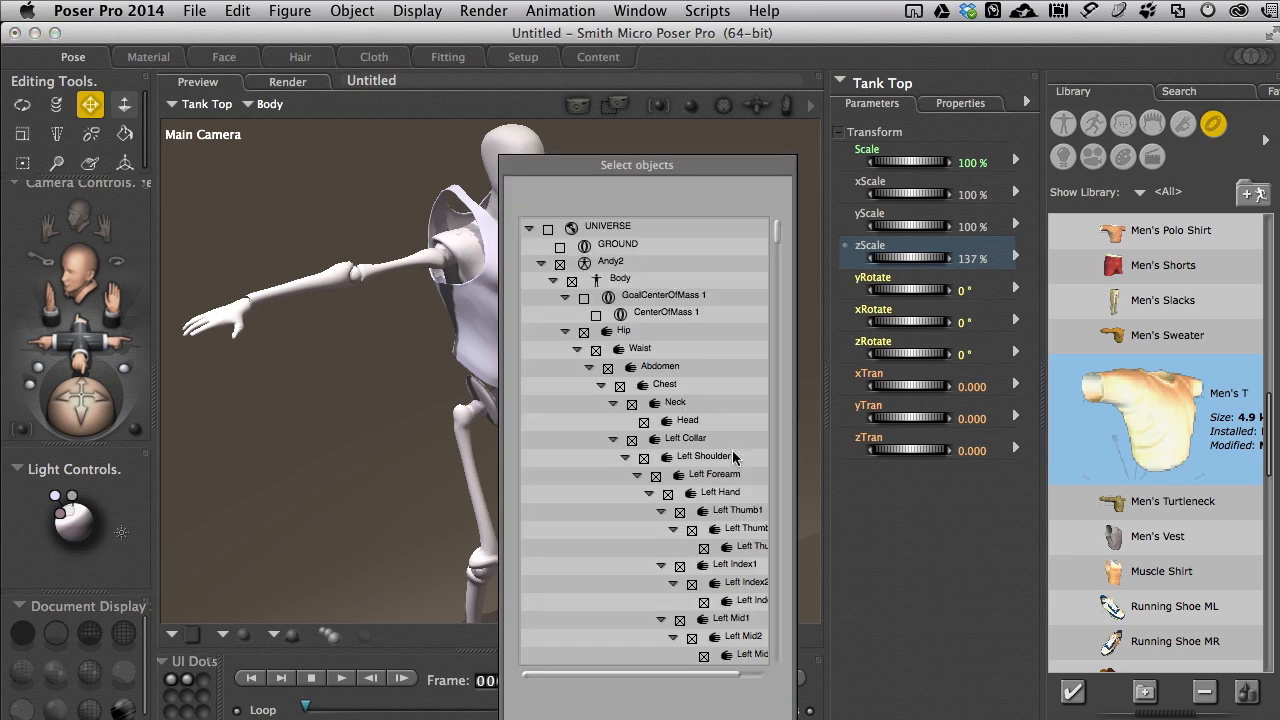
pyautogui.click(541, 264)
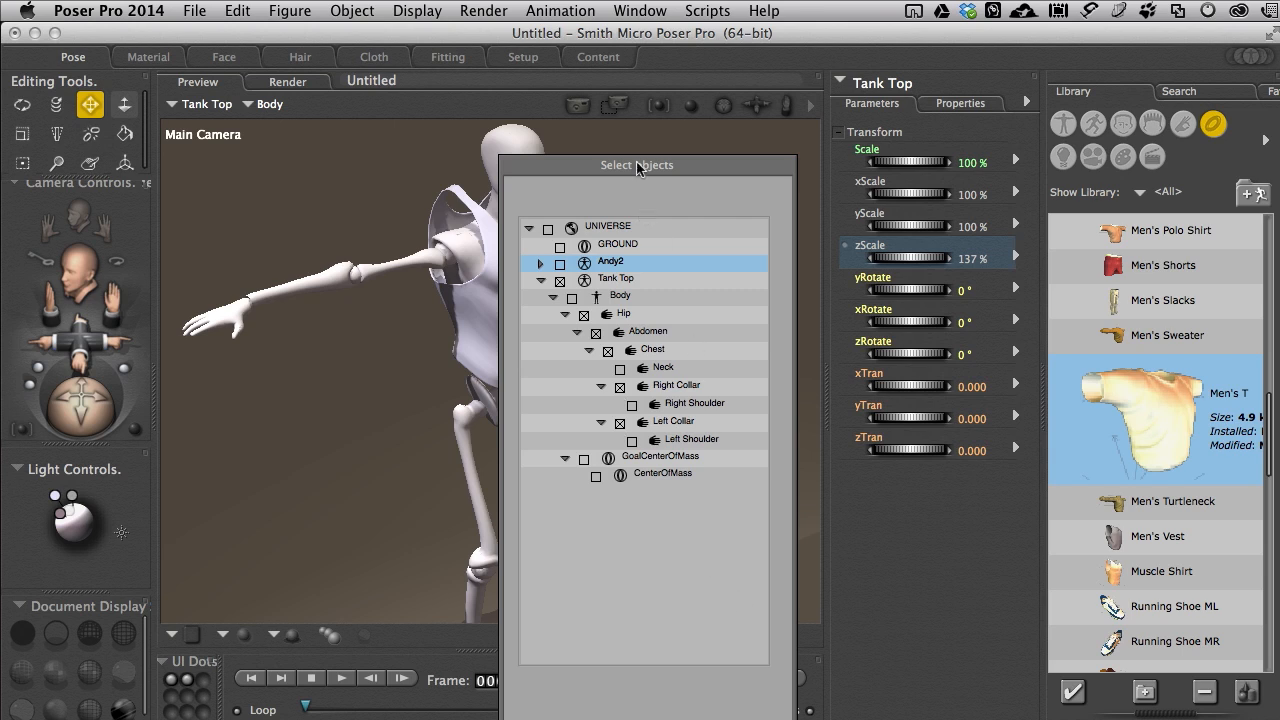
pyautogui.moveTo(640, 172); pyautogui.dragTo(618, 83)
pyautogui.click(737, 651)
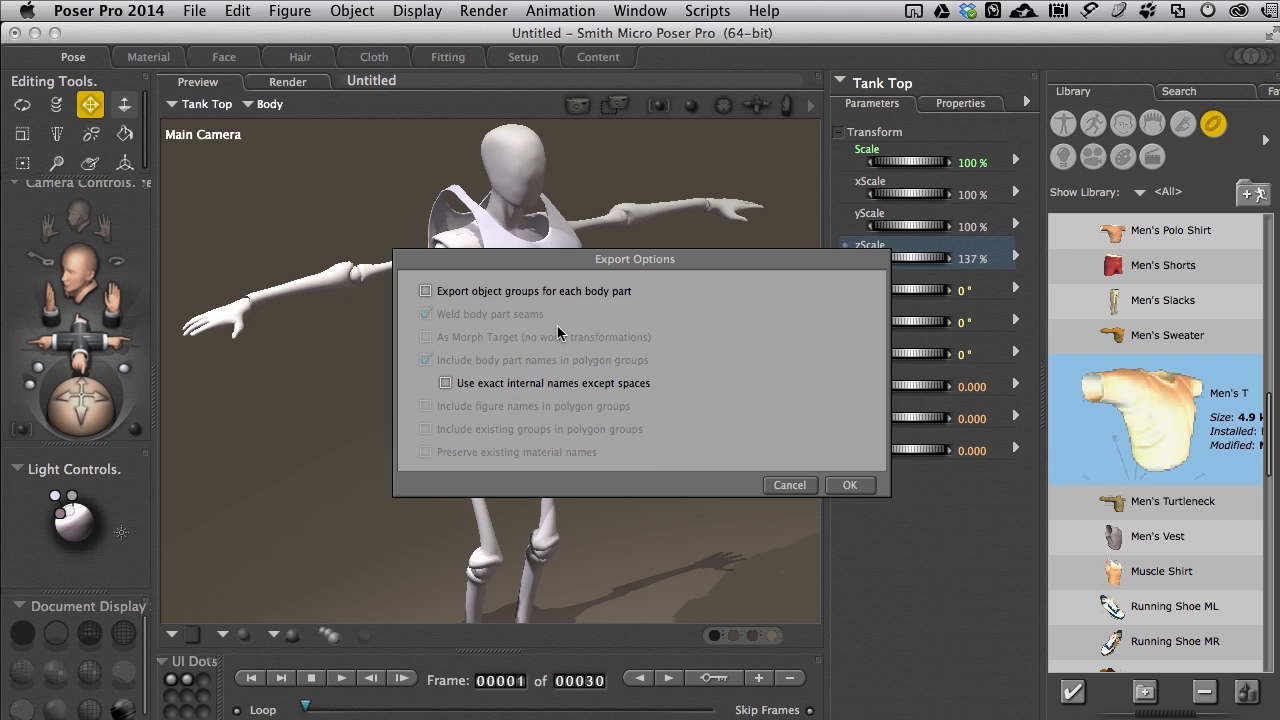
# Step: Accept the default export options and save the export as TTop.3ds in the Scene Files folder
pyautogui.click(850, 485)
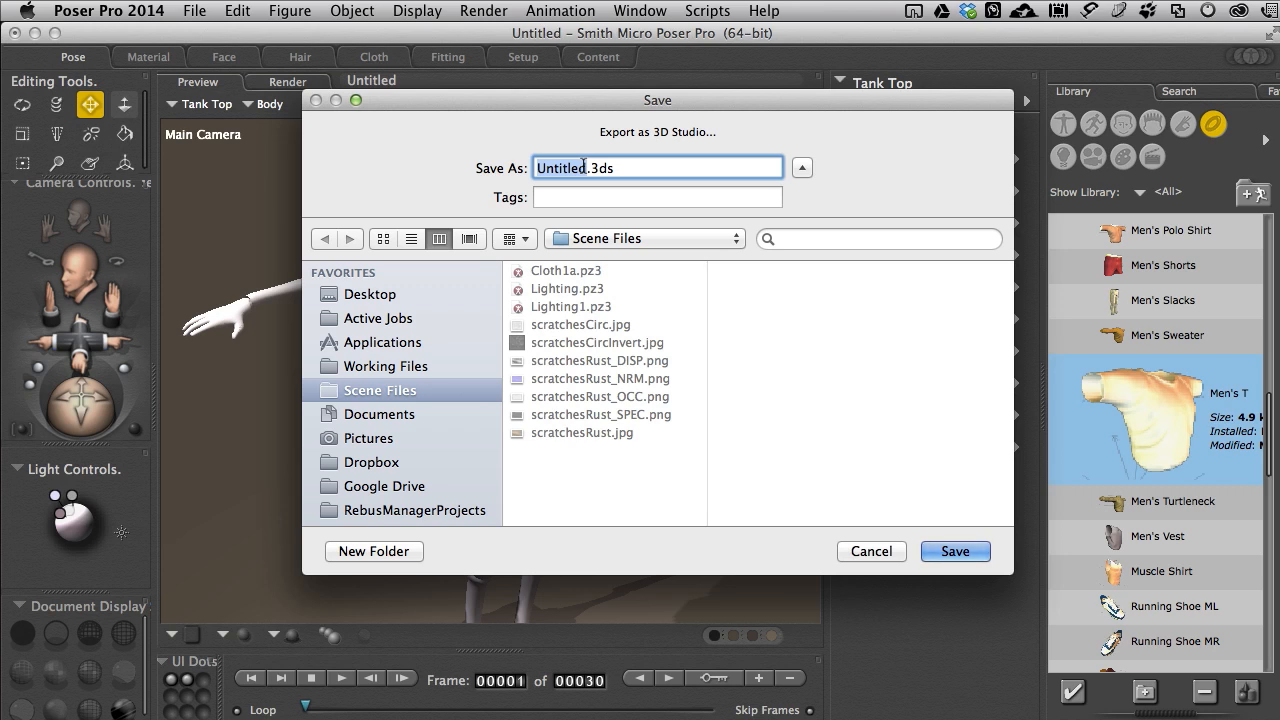
pyautogui.write('TTop')
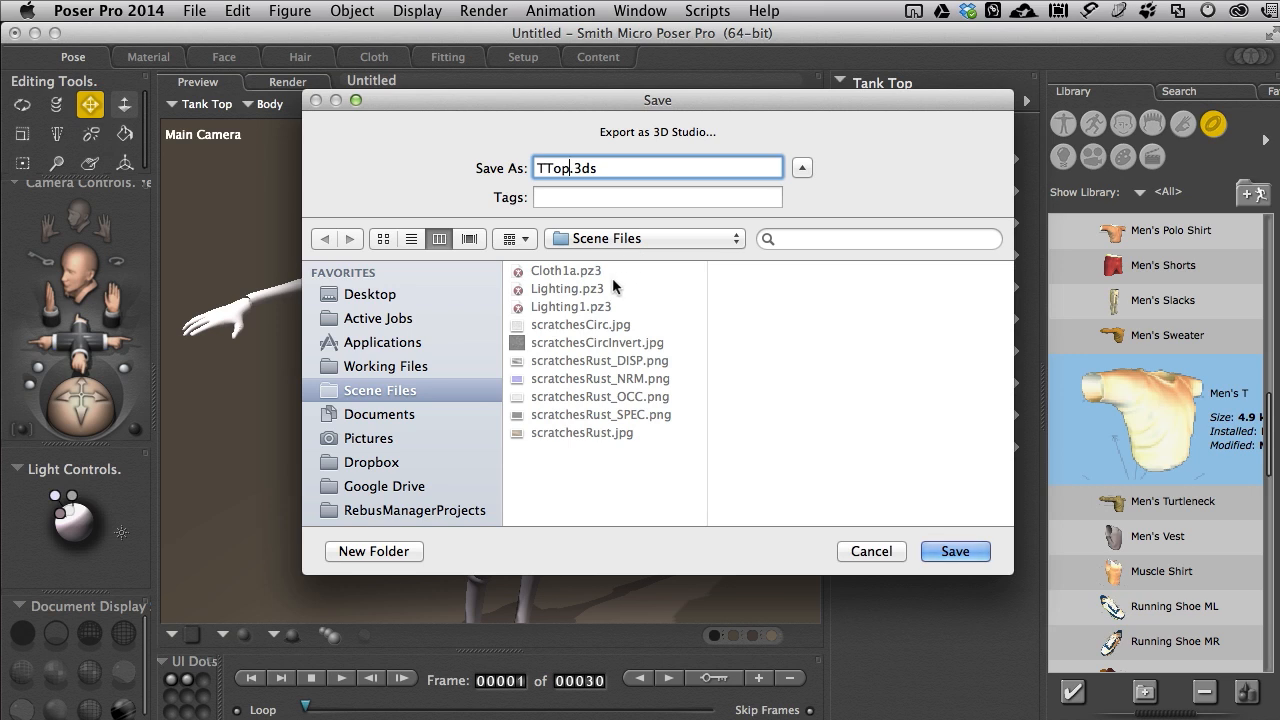
pyautogui.click(951, 551)
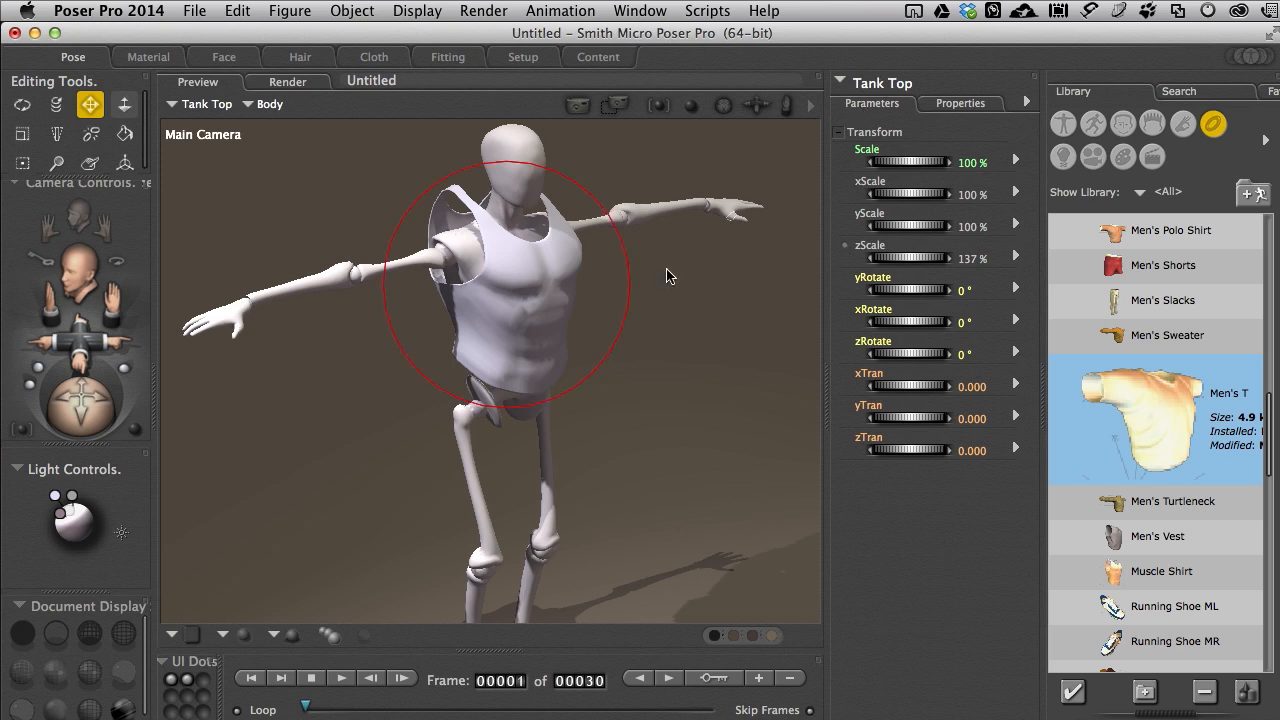
# Step: Hide the original Tank Top figure and import TTop.3ds from the Scene Files folder with the default import options
pyautogui.click(960, 106)
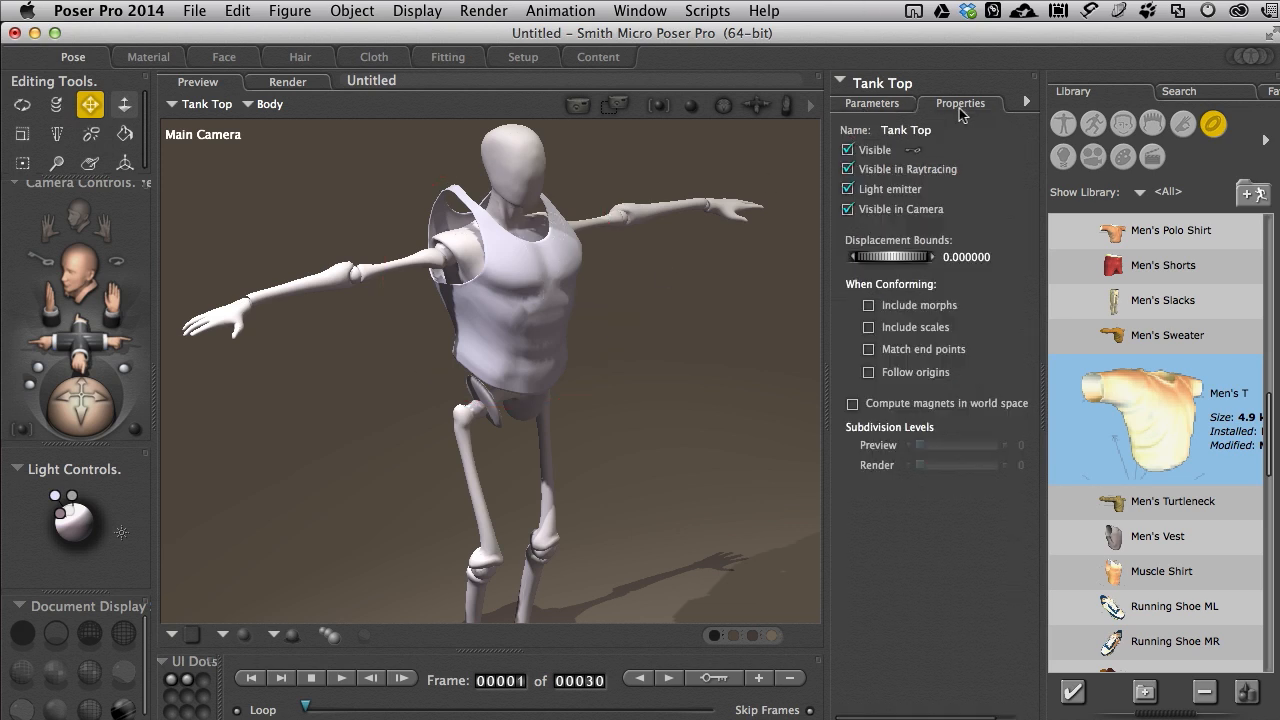
pyautogui.click(849, 151)
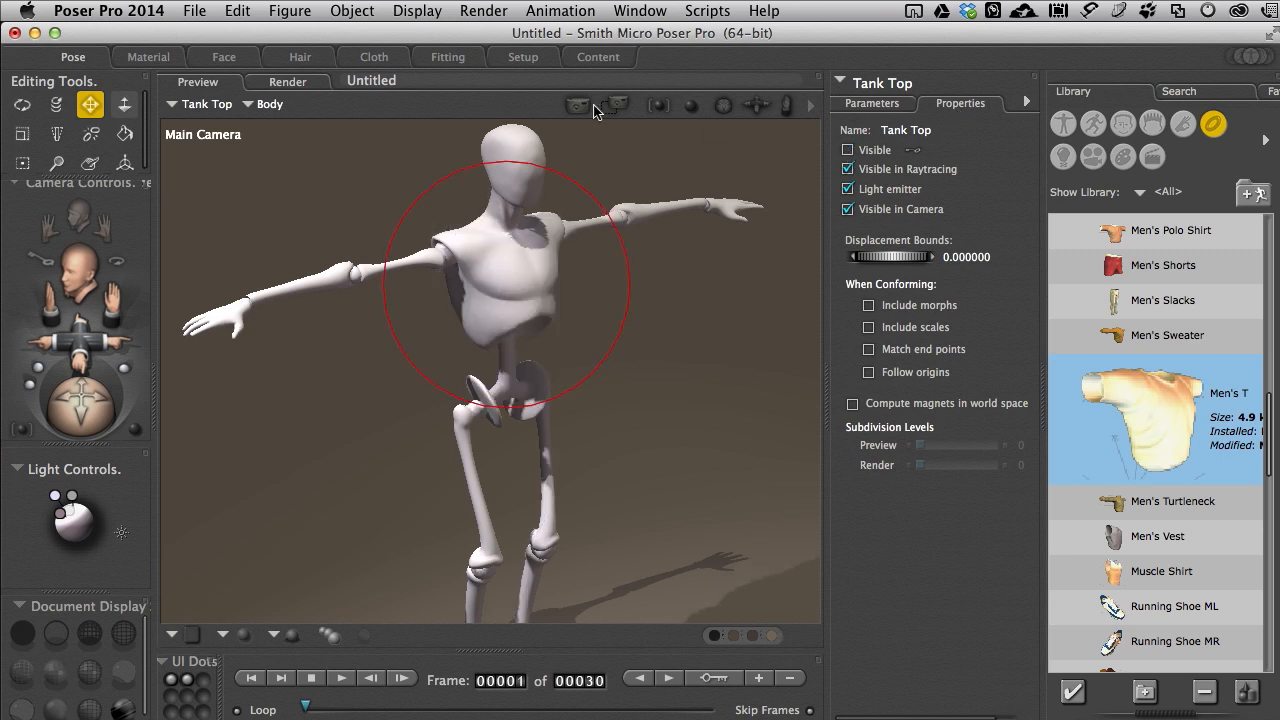
pyautogui.click(194, 12)
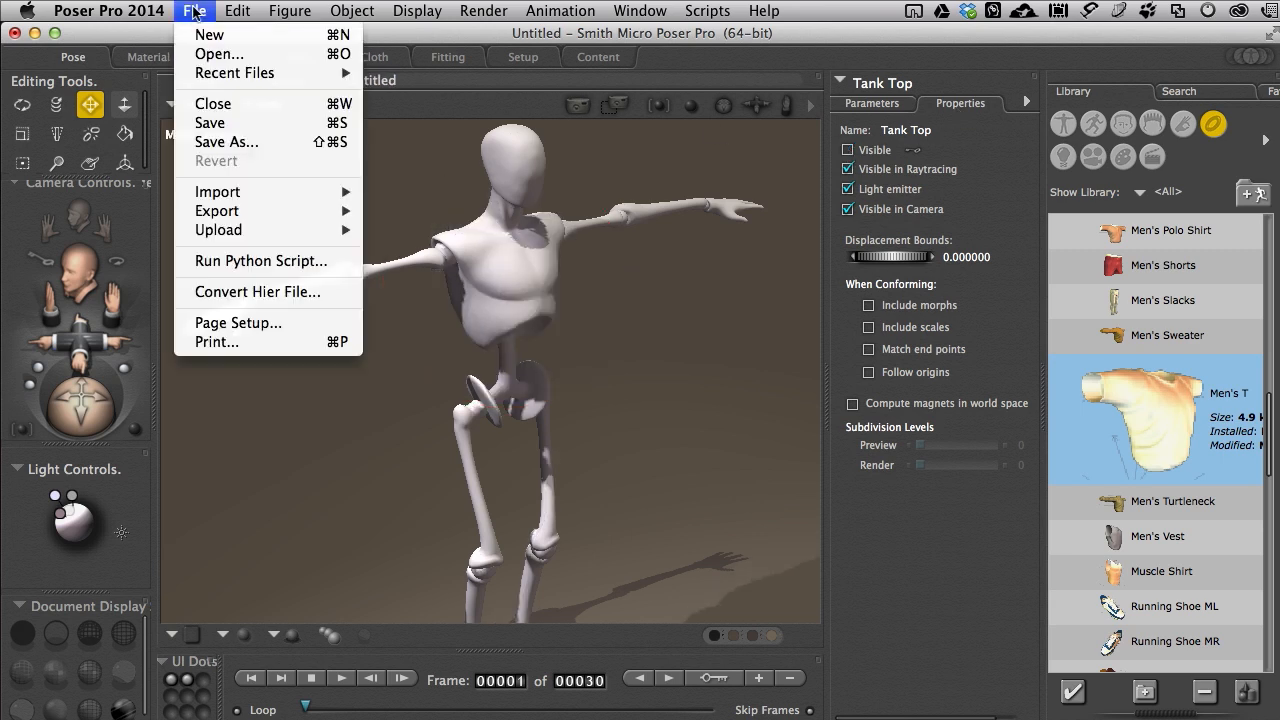
pyautogui.moveTo(230, 190)
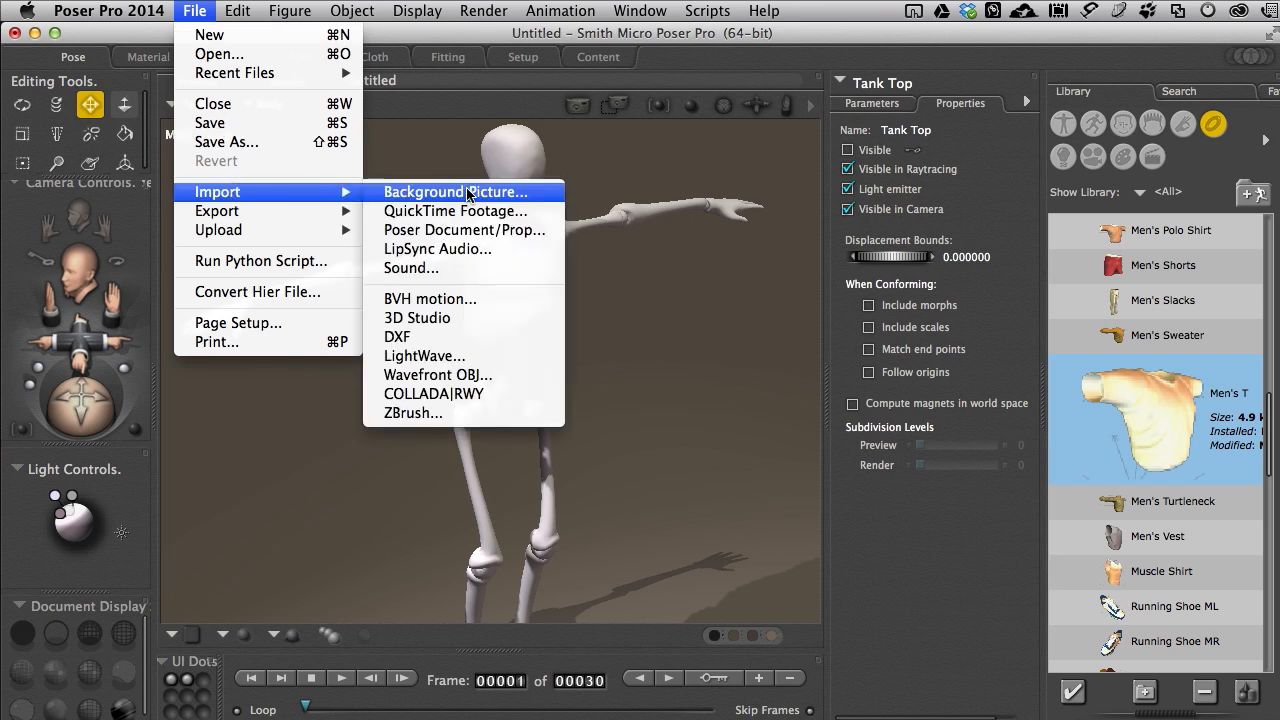
pyautogui.click(453, 318)
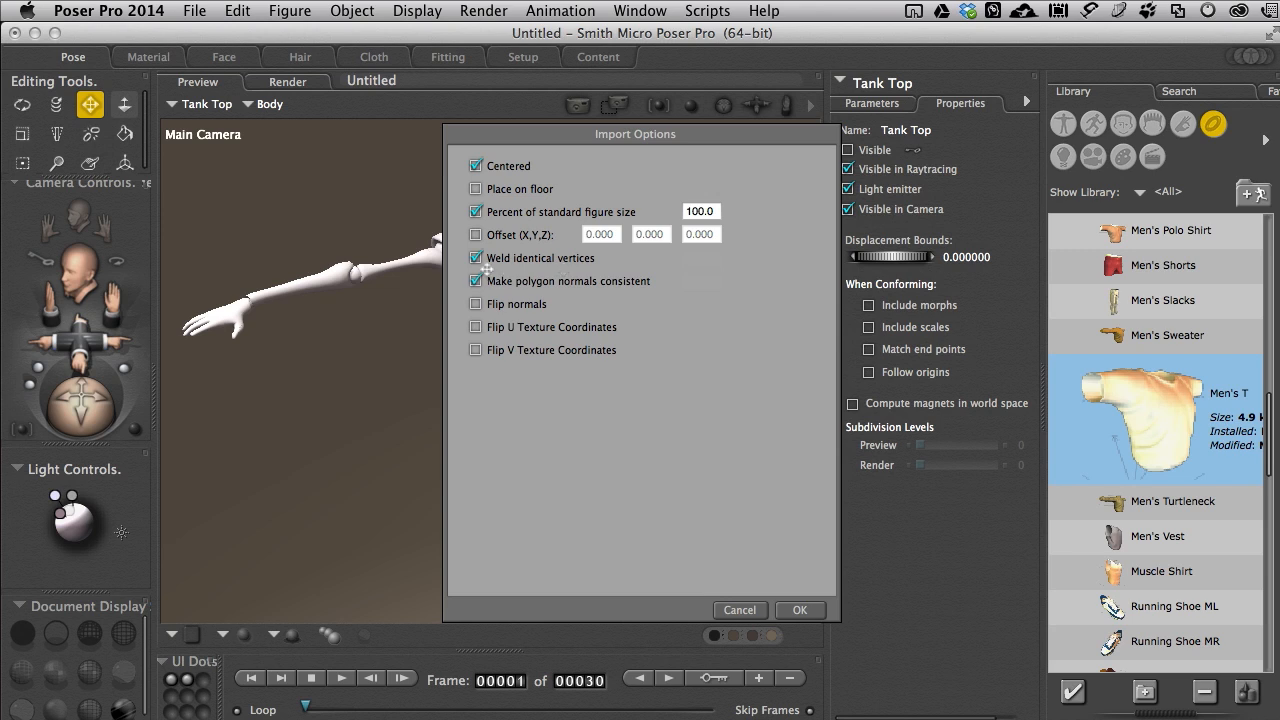
pyautogui.click(800, 610)
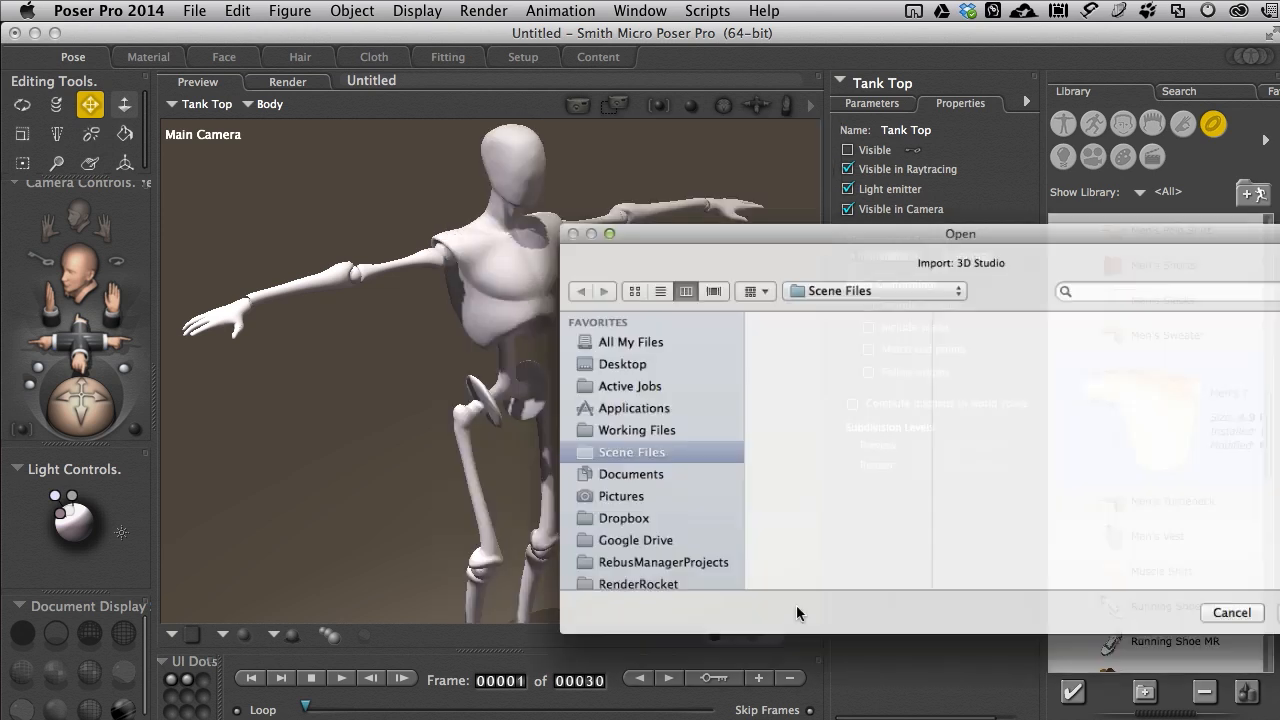
pyautogui.moveTo(873, 223); pyautogui.dragTo(640, 139)
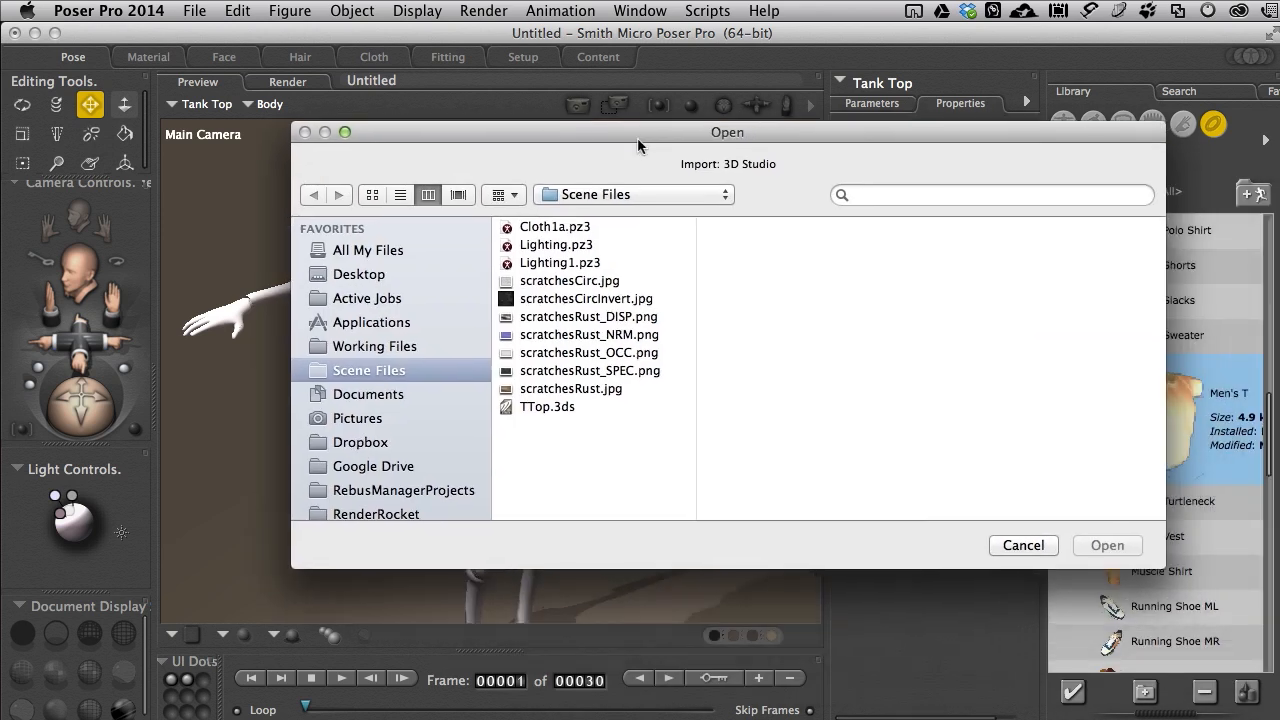
pyautogui.click(537, 407)
pyautogui.doubleClick(517, 410)
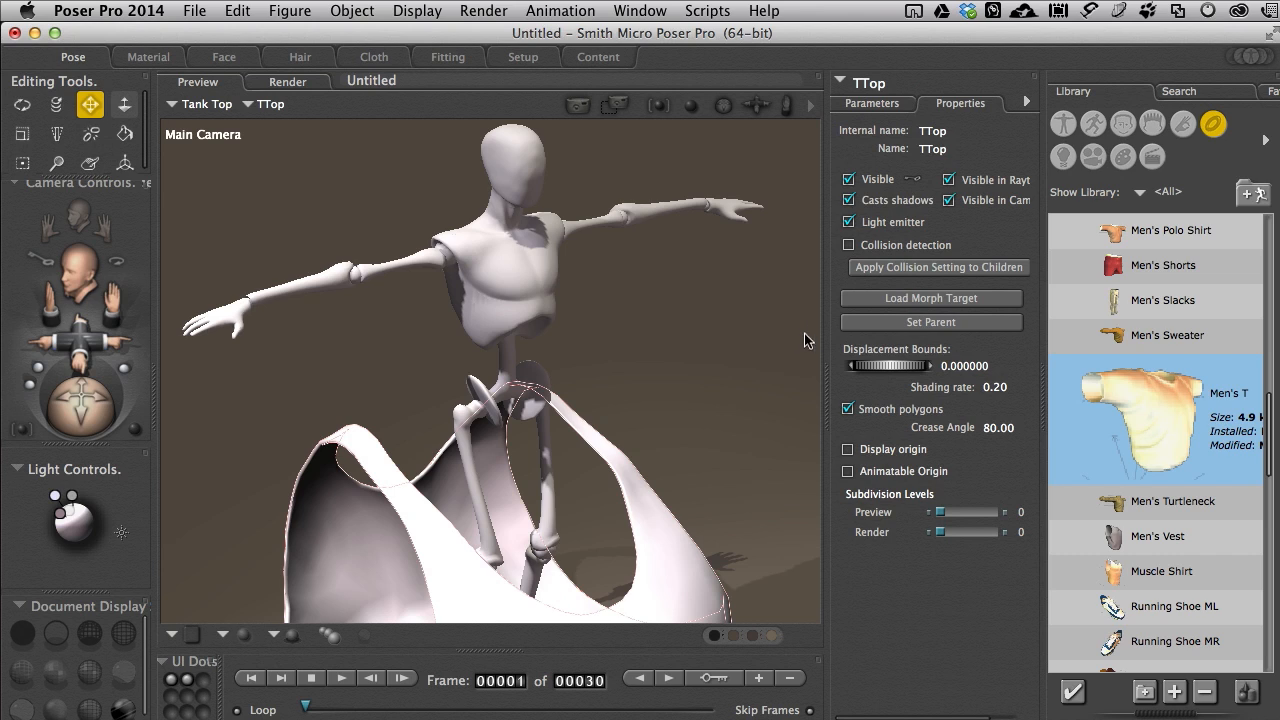
# Step: Scale the imported TTop prop down to 33% and raise its yTran to 4.446 to place it over Andy2's torso
pyautogui.click(870, 104)
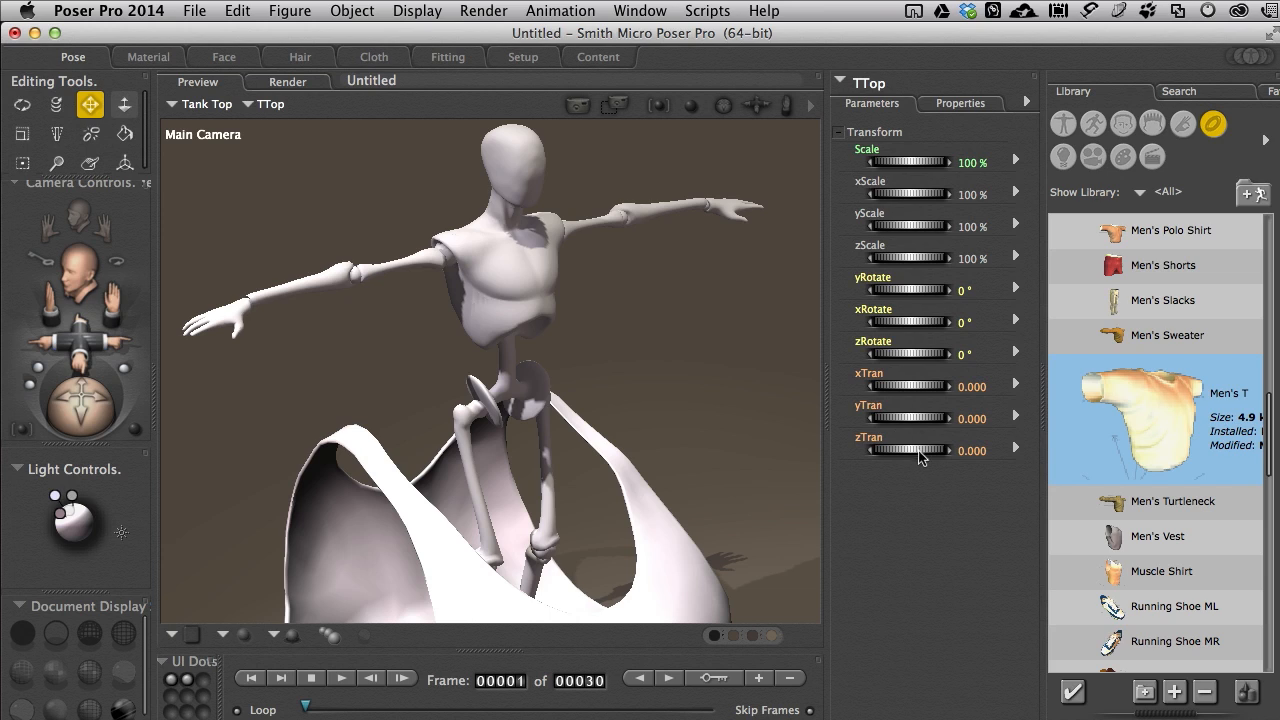
pyautogui.moveTo(903, 421)
pyautogui.mouseDown()
pyautogui.moveTo(857, 418)
pyautogui.moveTo(912, 420)
pyautogui.moveTo(898, 420)
pyautogui.mouseUp()
pyautogui.moveTo(915, 162); pyautogui.dragTo(849, 162)
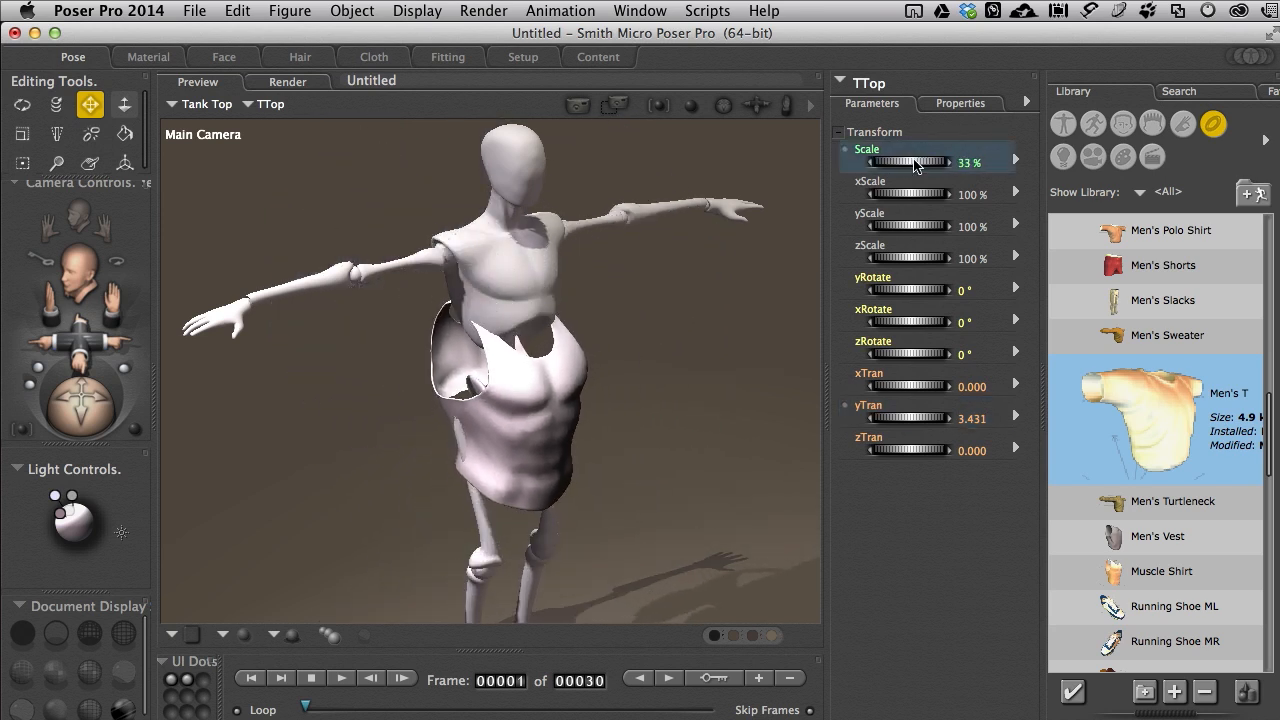
pyautogui.moveTo(908, 418)
pyautogui.mouseDown()
pyautogui.moveTo(930, 418)
pyautogui.moveTo(907, 420)
pyautogui.mouseUp()
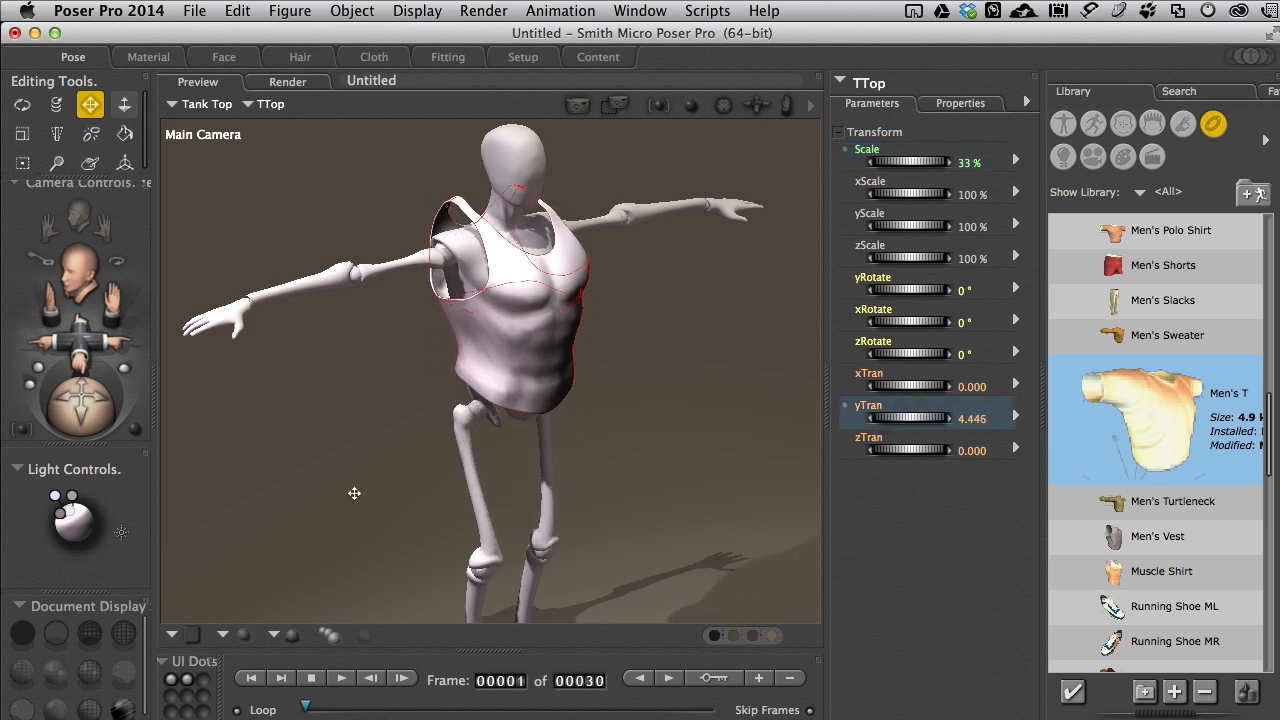
# Step: Reduce the TTop's overall scale to 28% for a closer fit and check it from the side and front
pyautogui.moveTo(92, 414); pyautogui.dragTo(133, 433)
pyautogui.press('t')
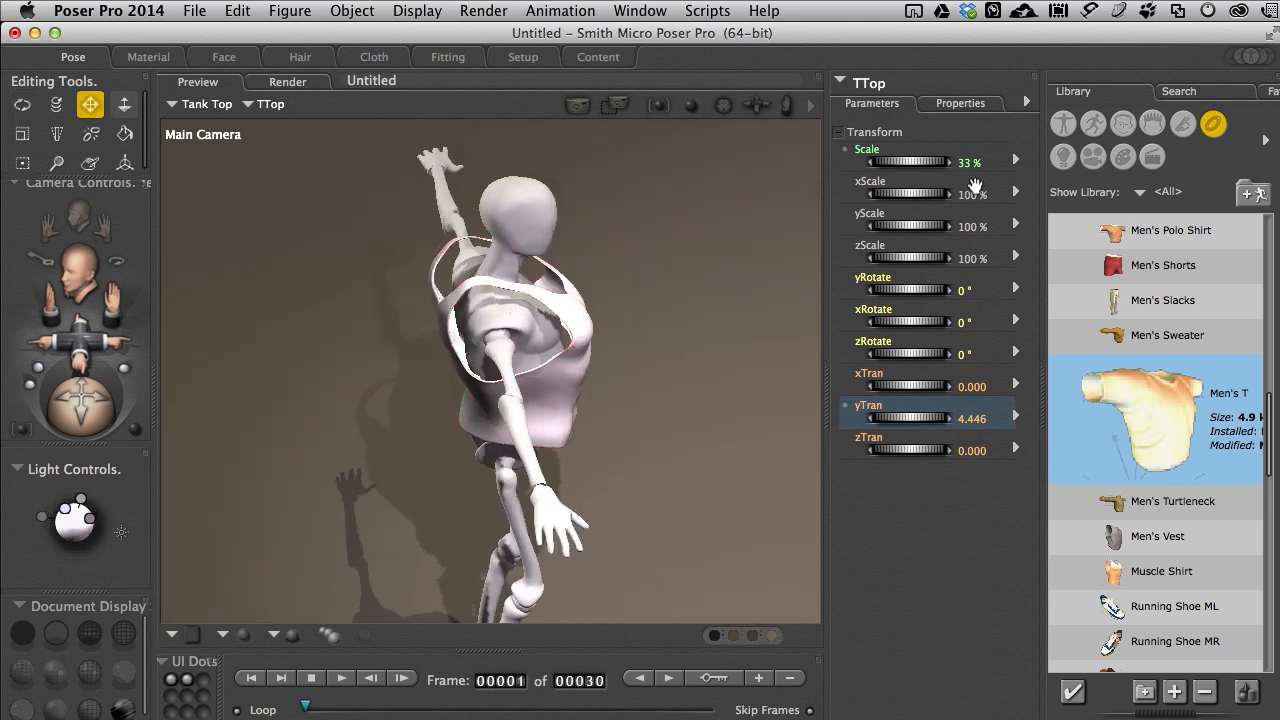
pyautogui.moveTo(927, 164); pyautogui.dragTo(916, 164)
pyautogui.moveTo(88, 411); pyautogui.dragTo(137, 413)
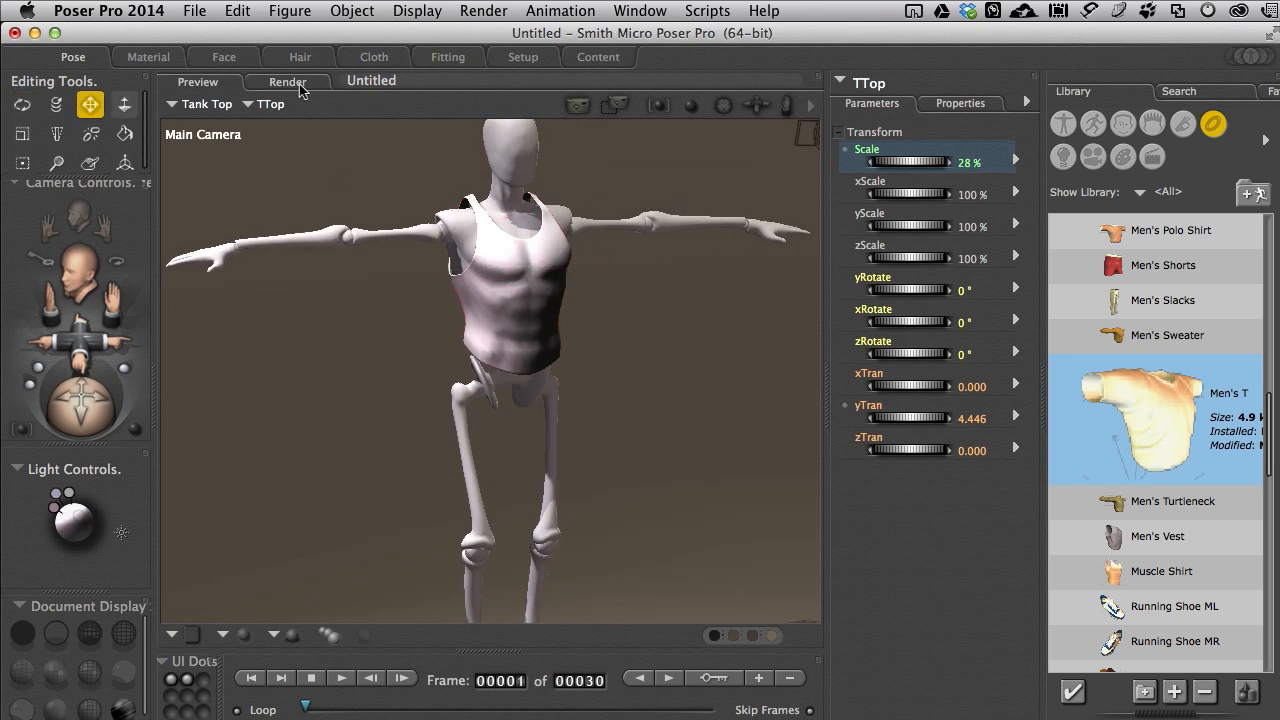
# Step: Create a cloth simulation named Tank Top with 30 drape frames and clothify the TTop prop
pyautogui.click(378, 57)
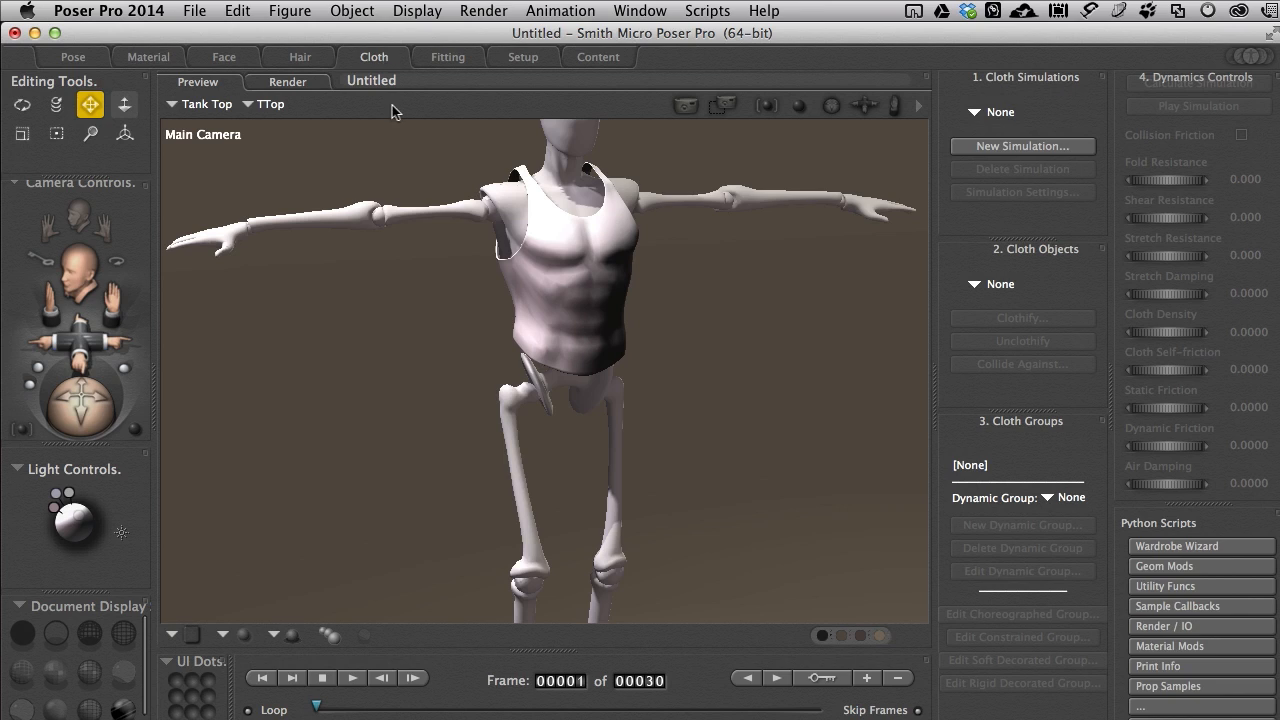
pyautogui.scroll(5, 372, 355)
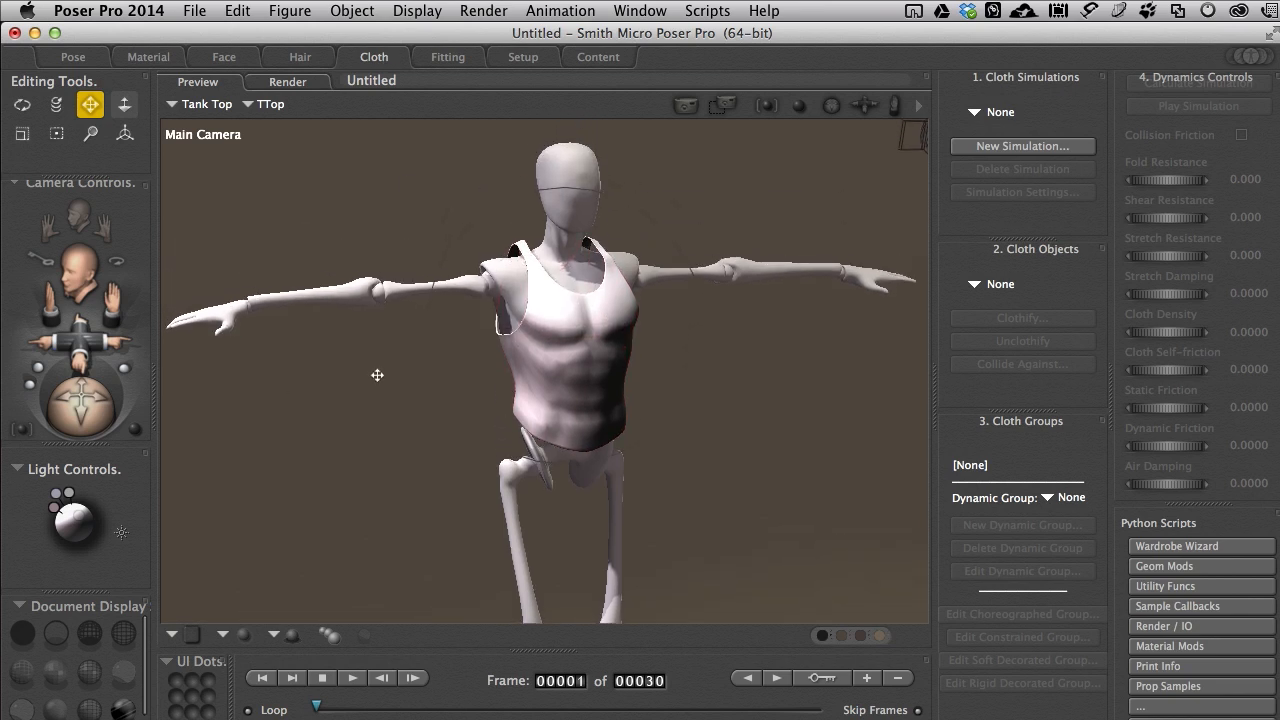
pyautogui.click(1003, 150)
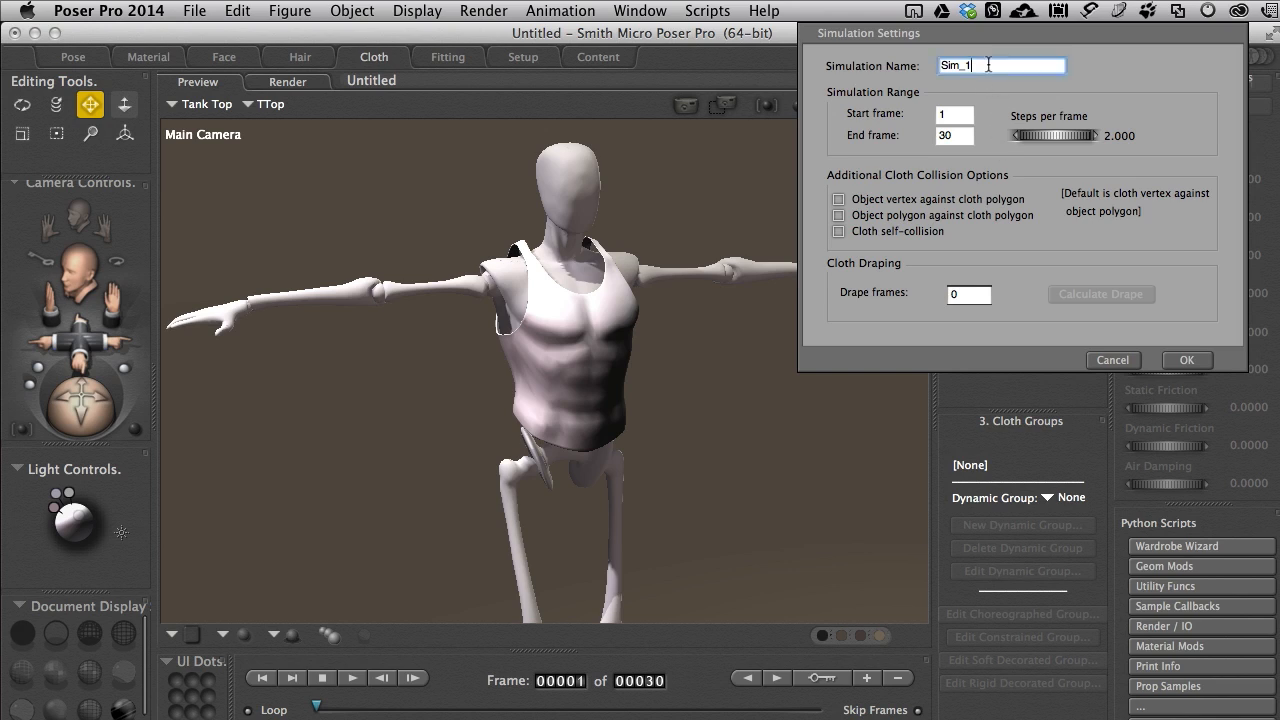
pyautogui.write('Tank Top')
pyautogui.click(971, 296)
pyautogui.write('30')
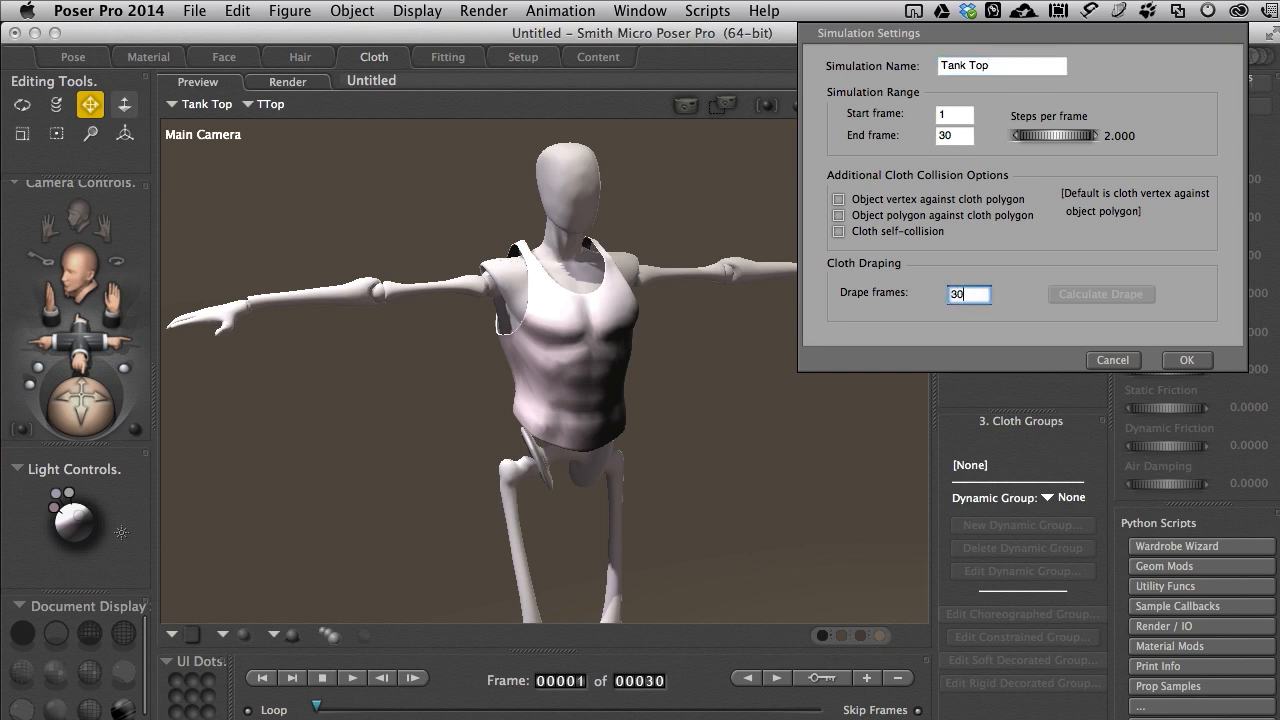
pyautogui.press('Return')
pyautogui.click(1190, 360)
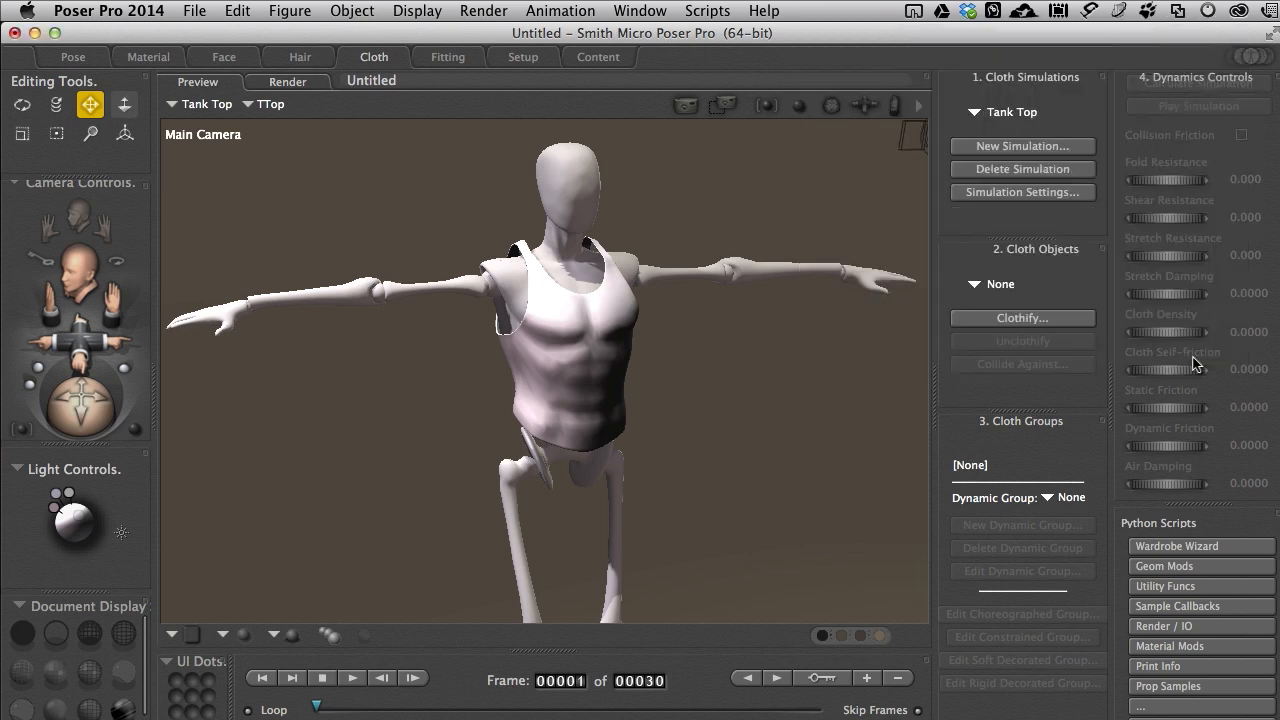
pyautogui.click(1006, 319)
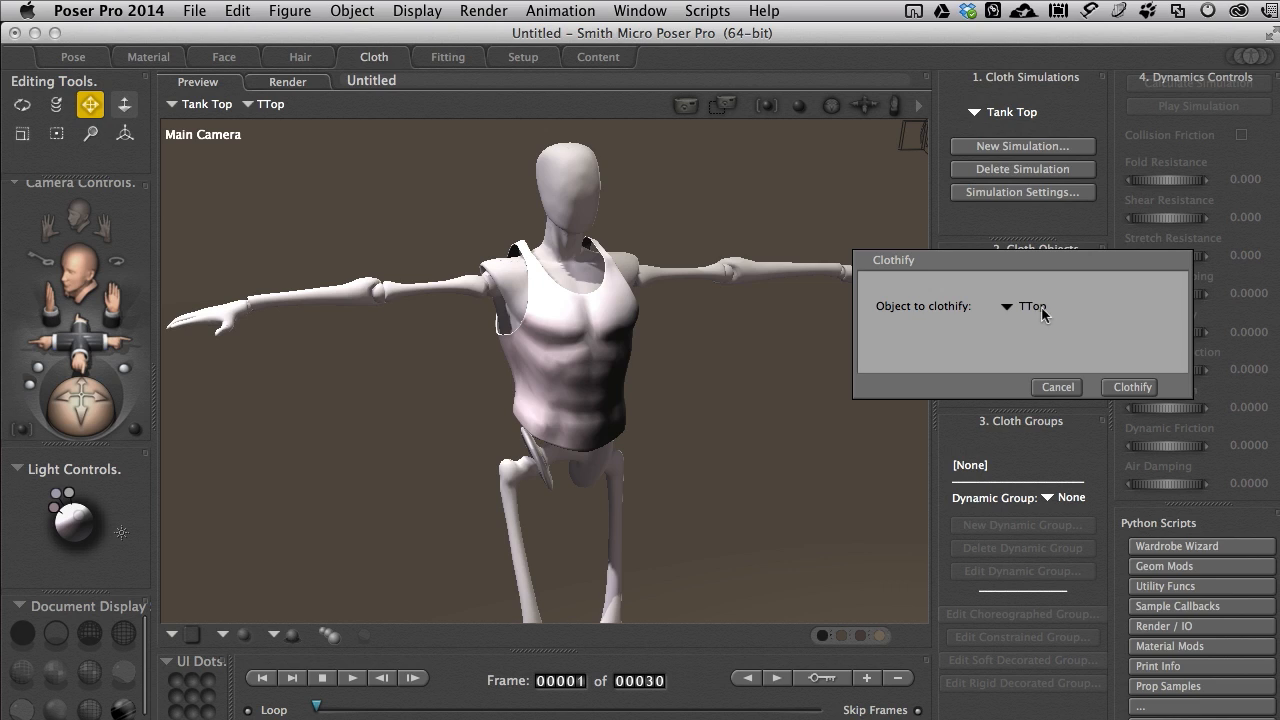
pyautogui.click(1129, 387)
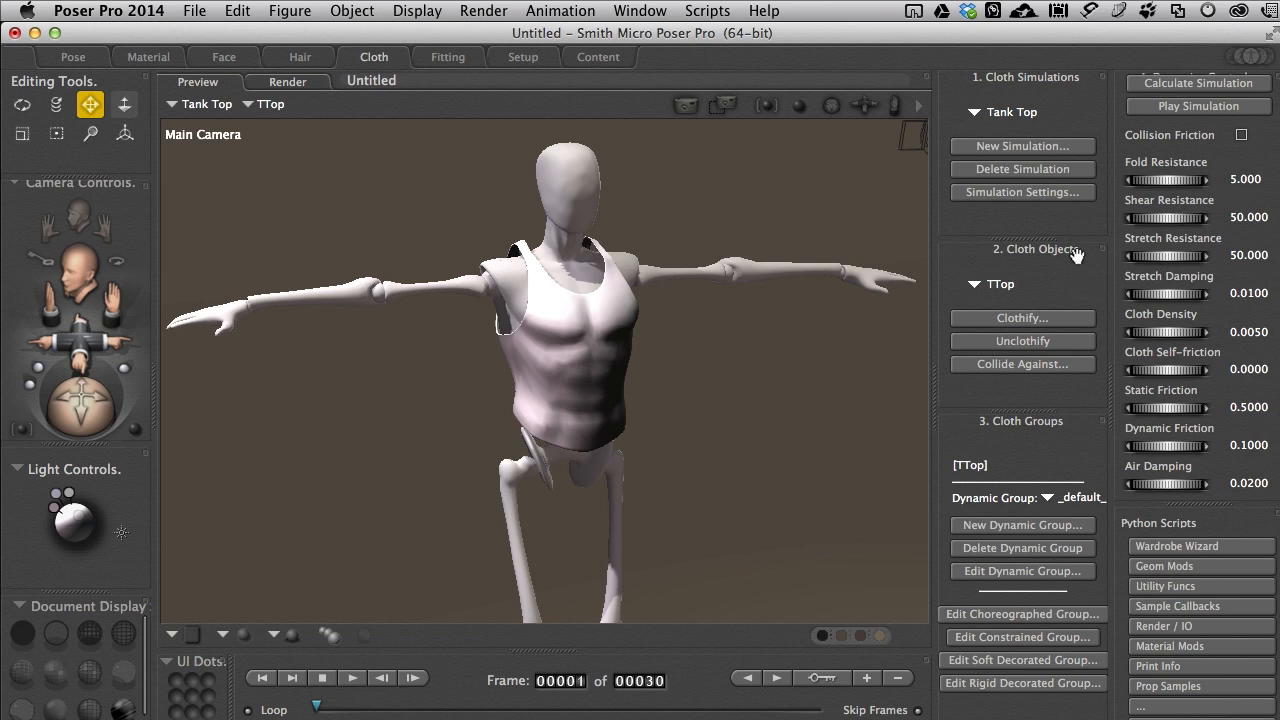
pyautogui.click(1007, 196)
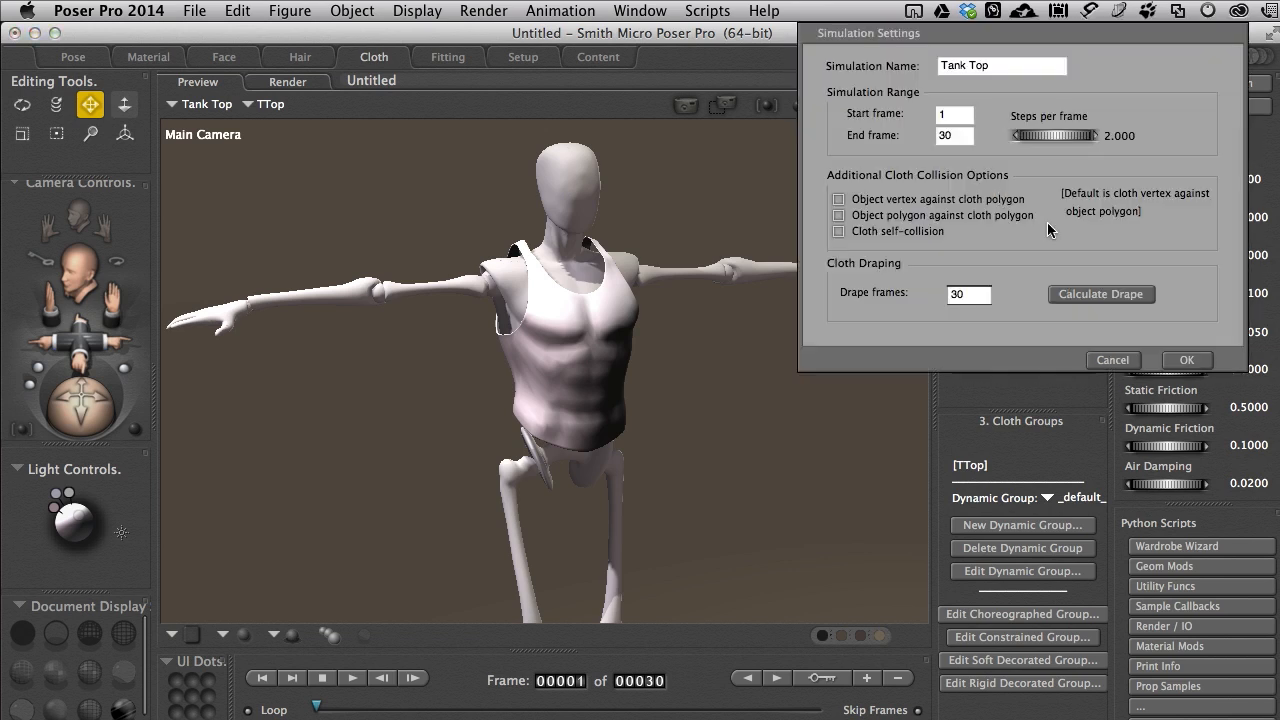
pyautogui.click(1093, 294)
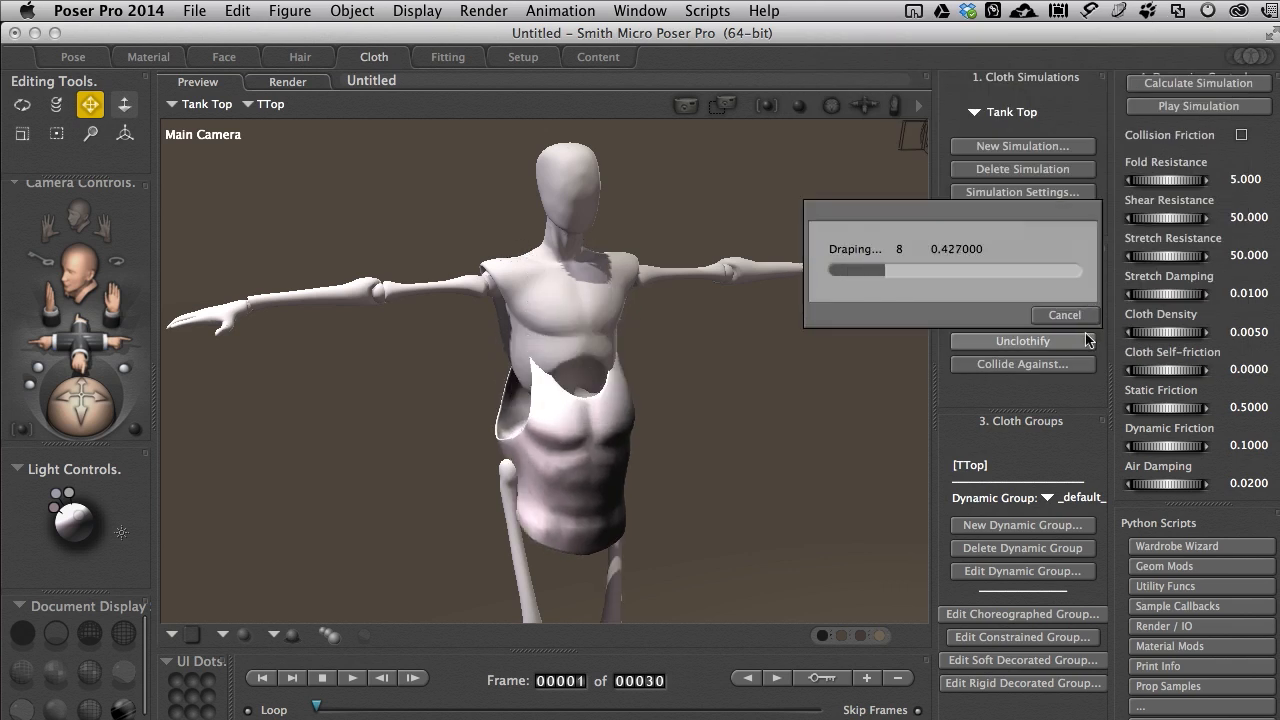
pyautogui.click(1055, 315)
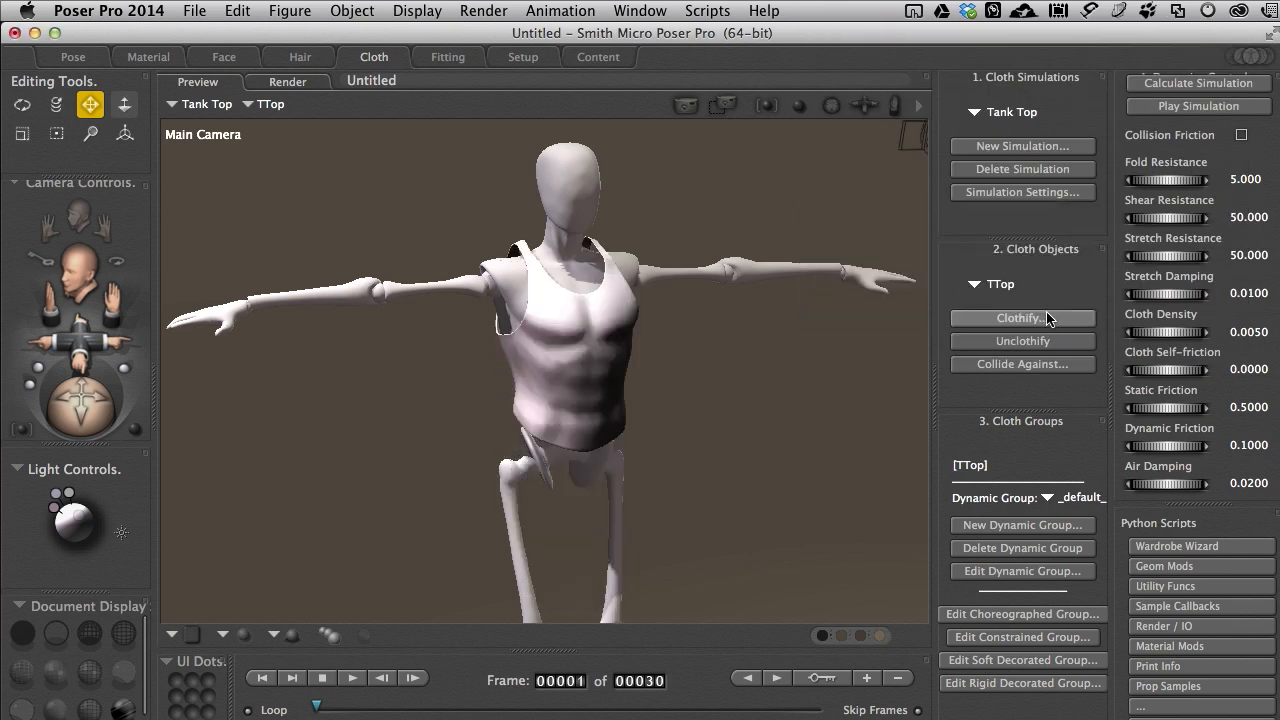
# Step: Add the whole Andy2 figure as a collision object for the TTop cloth
pyautogui.click(1030, 365)
pyautogui.click(1113, 229)
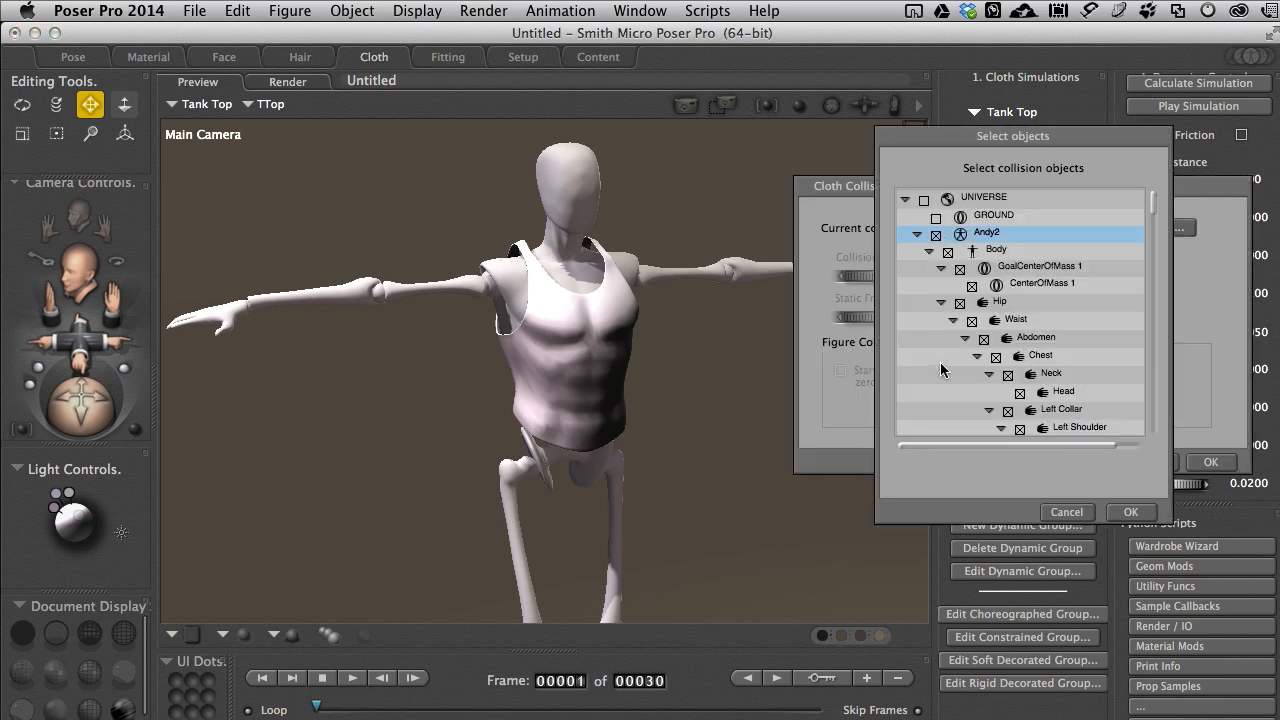
pyautogui.click(1118, 513)
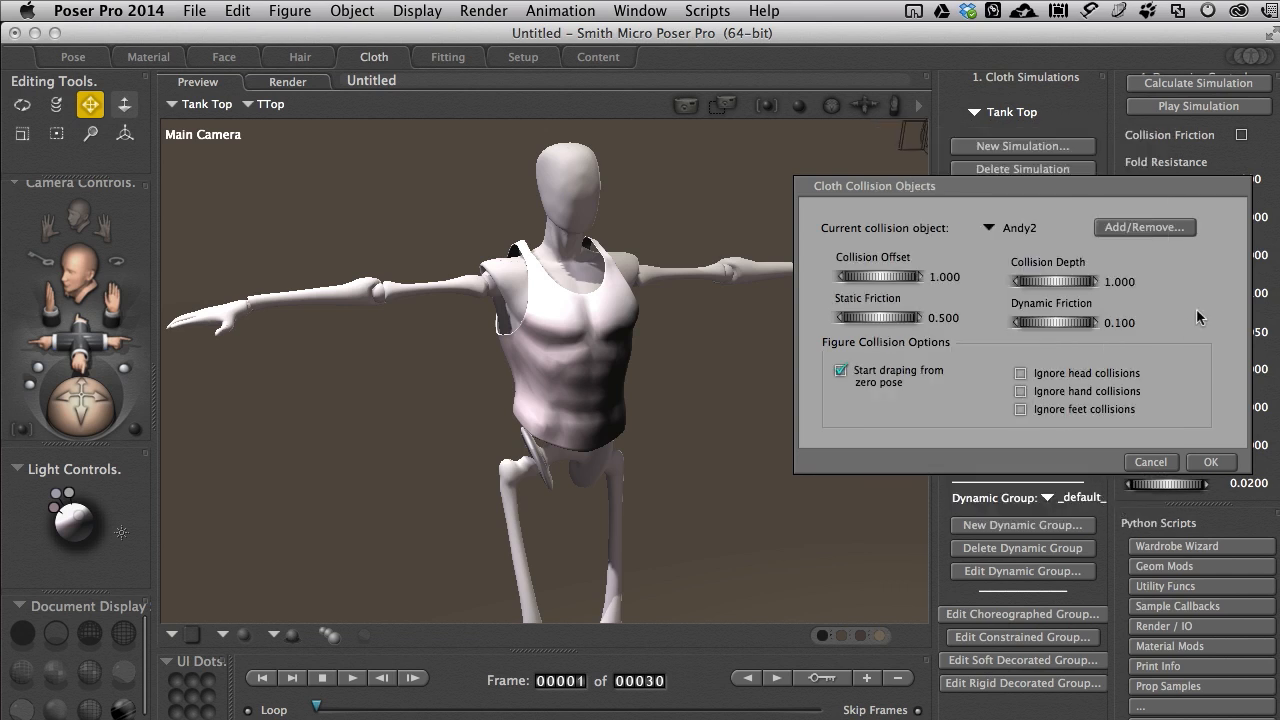
pyautogui.click(1208, 464)
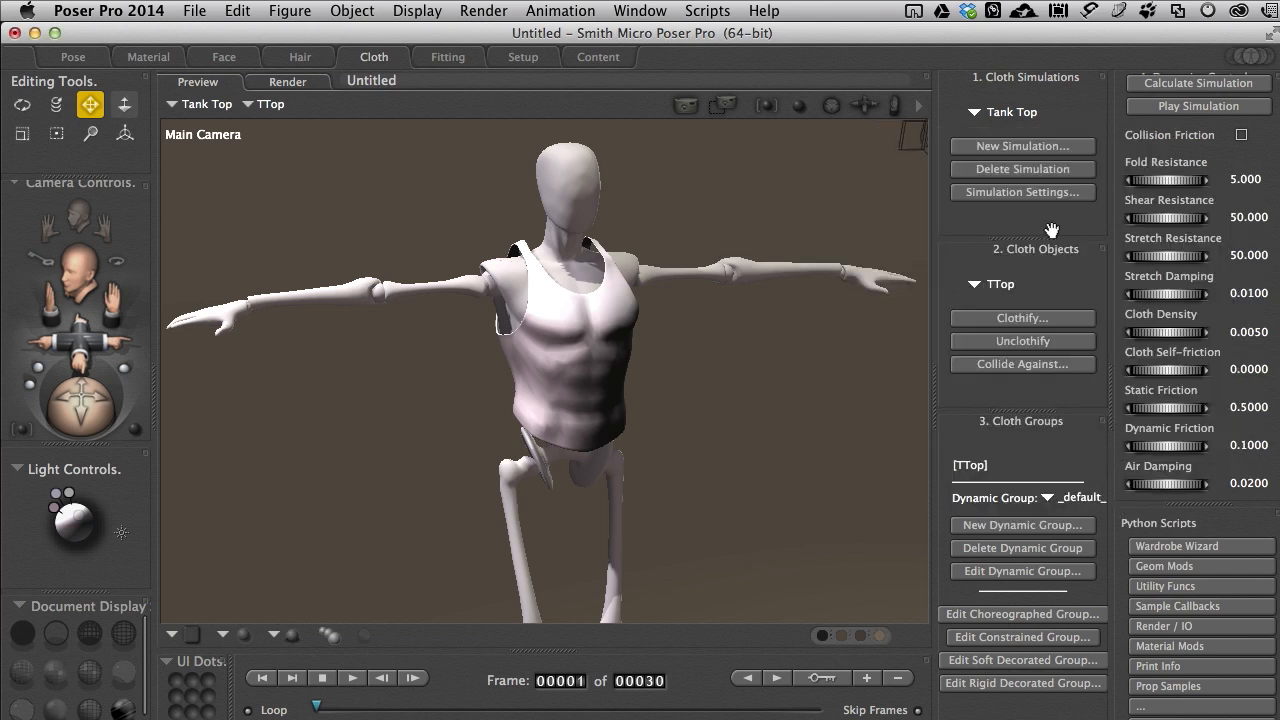
# Step: Calculate the drape for the Tank Top simulation and view the draped top from the front
pyautogui.click(1005, 189)
pyautogui.click(1113, 359)
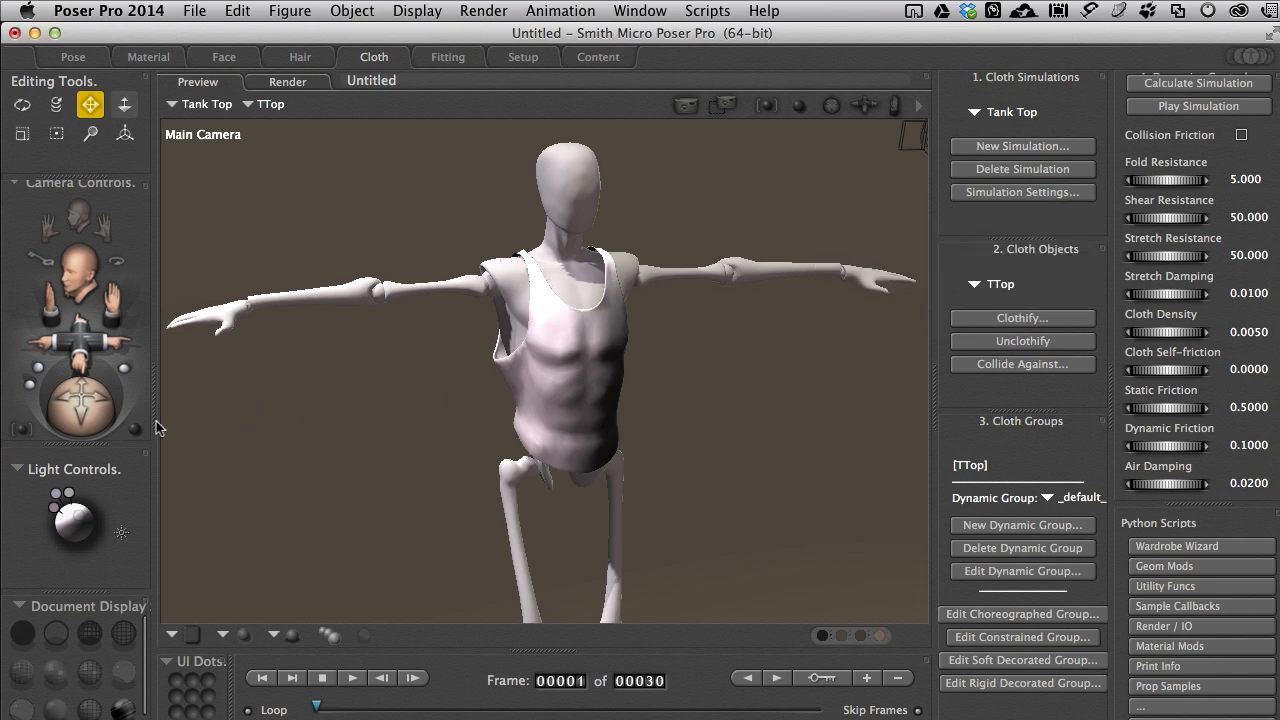
pyautogui.moveTo(85, 418)
pyautogui.mouseDown()
pyautogui.moveTo(110, 418)
pyautogui.moveTo(80, 411)
pyautogui.mouseUp()
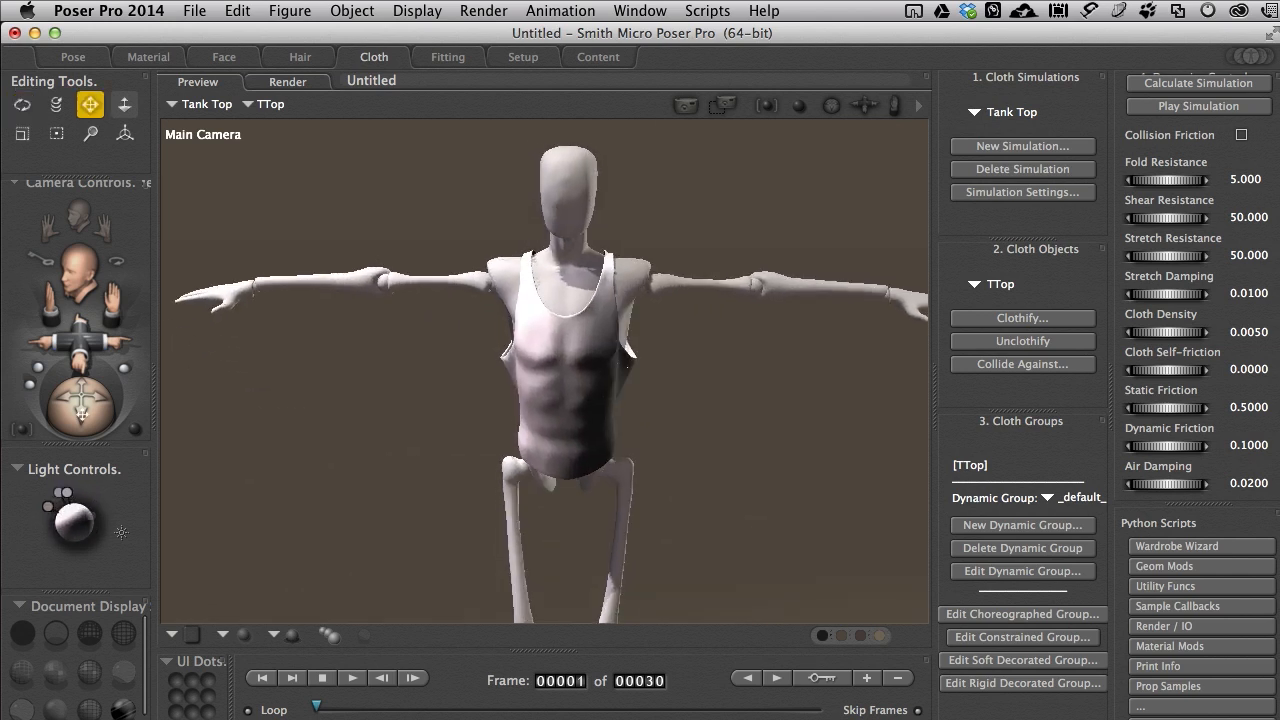
# Step: Set the TTop cloth's Fold Resistance to 2 and Shear Resistance to 20
pyautogui.click(1238, 181)
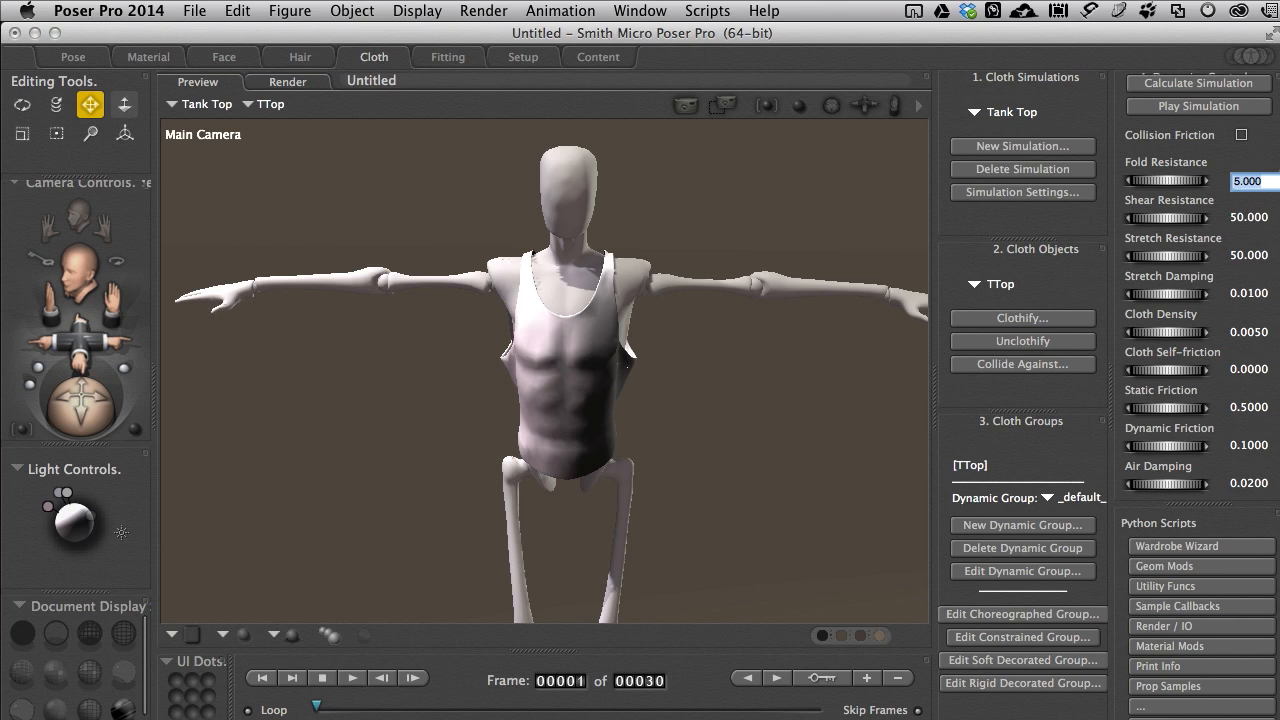
pyautogui.write('2')
pyautogui.click(1240, 218)
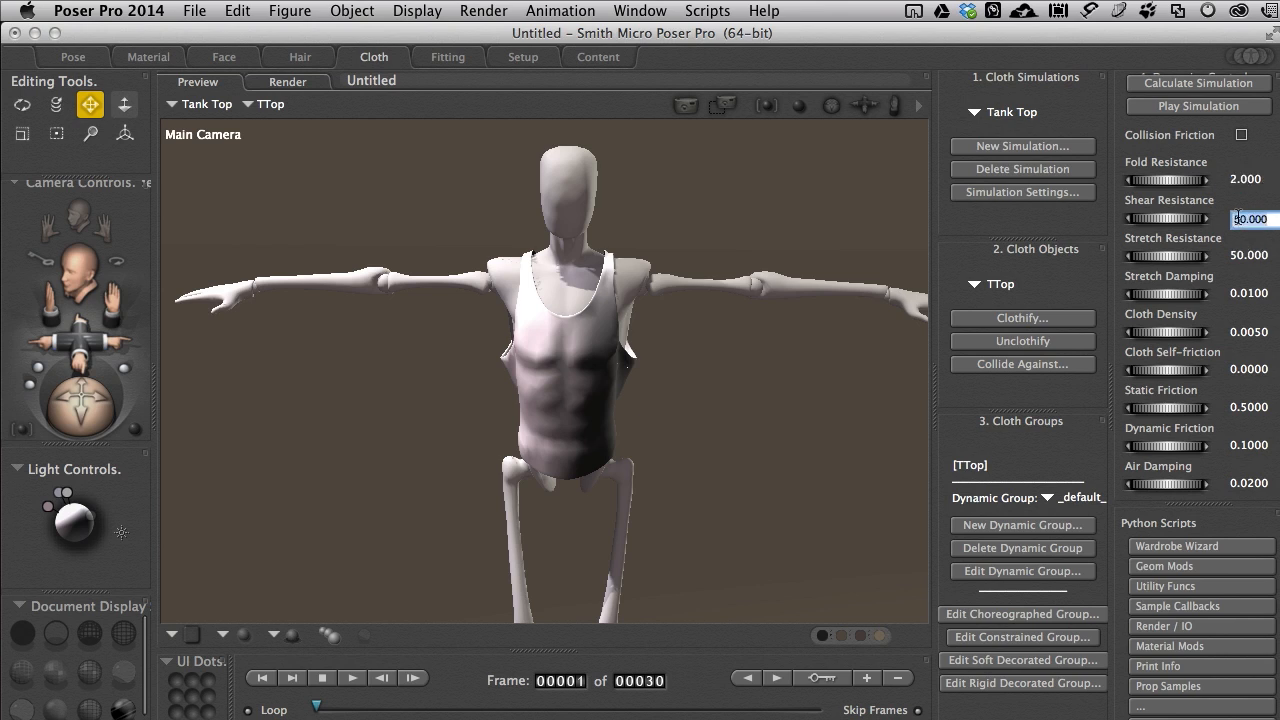
pyautogui.write('2')
# Step: Recalculate the Tank Top drape with the changed resistance values and inspect the cloth around Andy2
pyautogui.click(1012, 193)
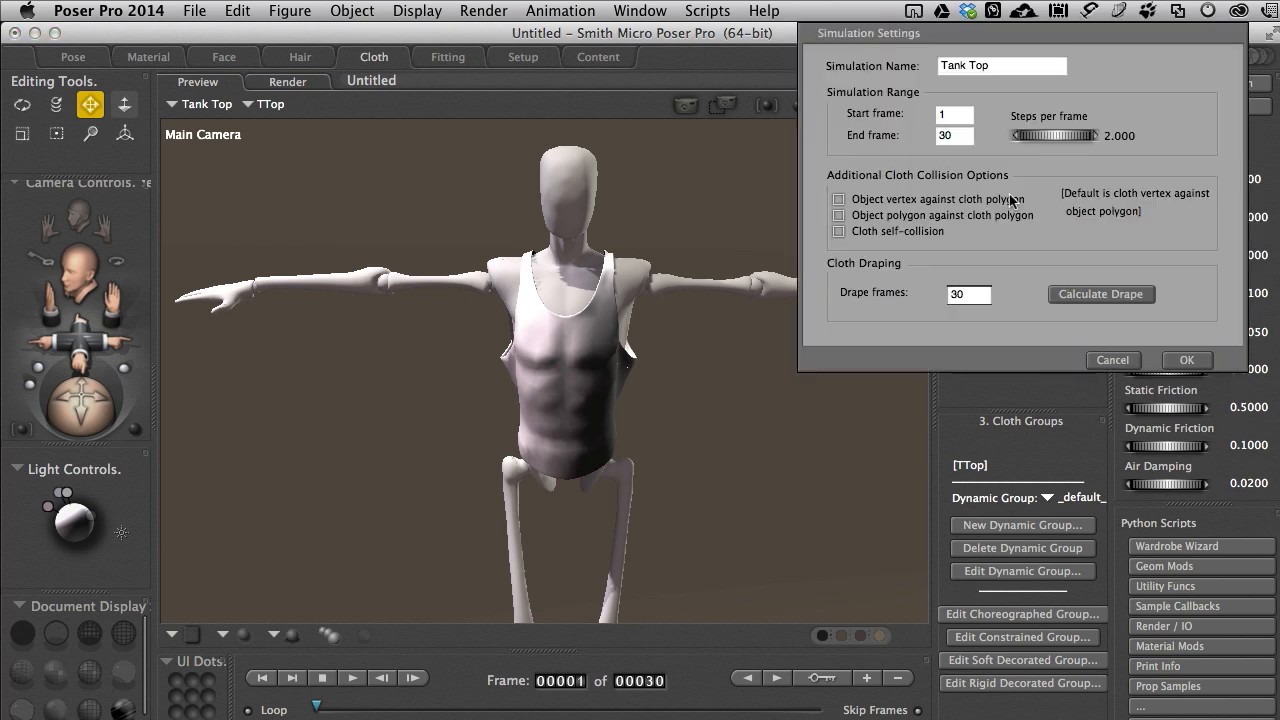
pyautogui.click(1087, 291)
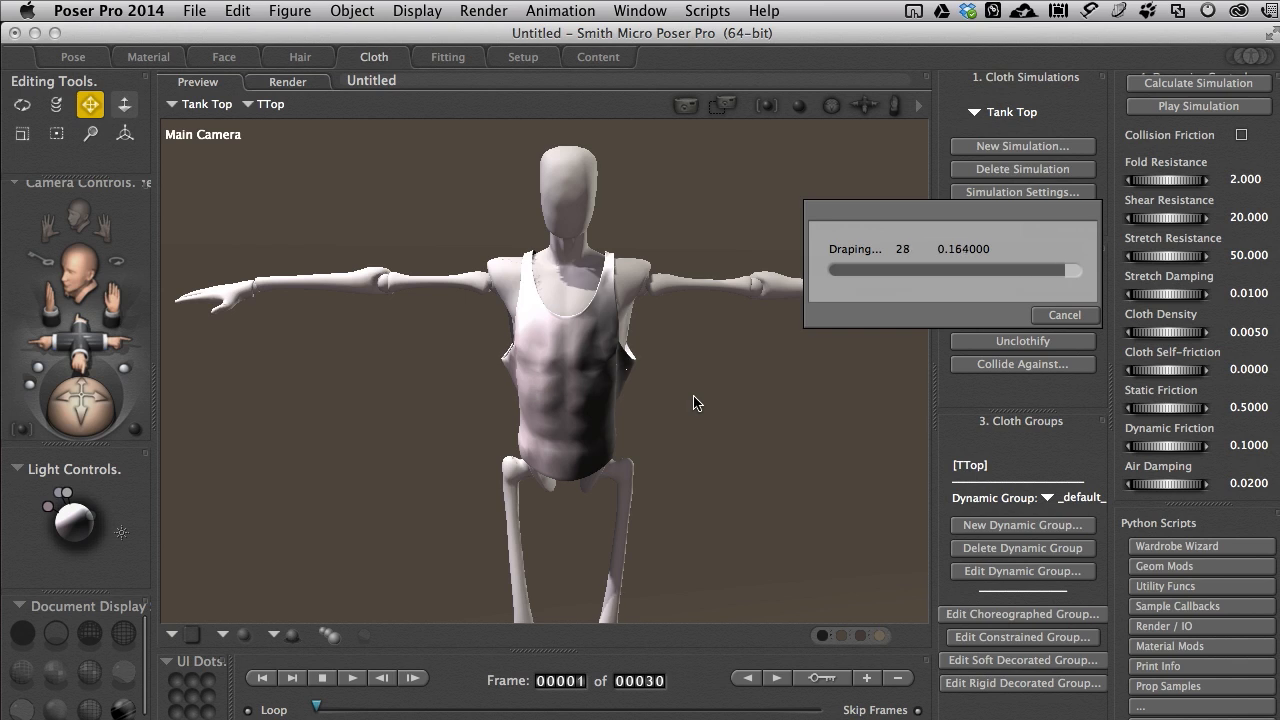
pyautogui.moveTo(83, 415); pyautogui.dragTo(240, 412)
pyautogui.moveTo(504, 366); pyautogui.dragTo(351, 326)
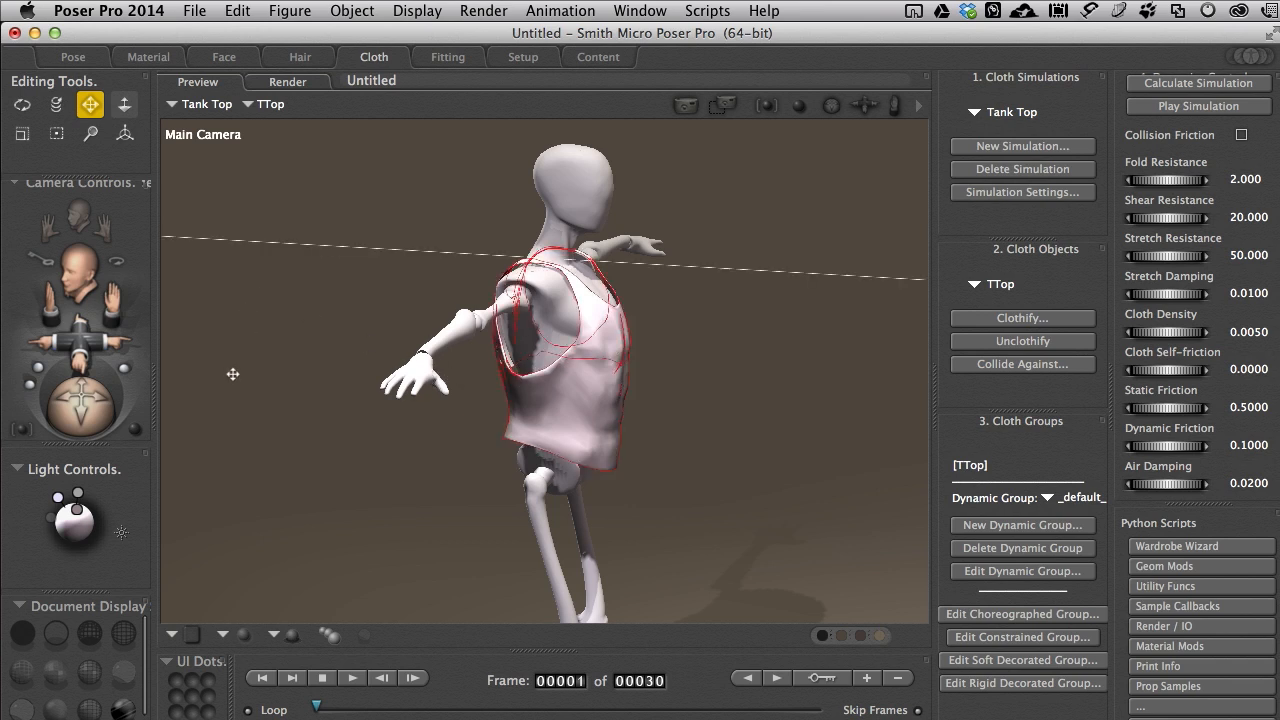
pyautogui.moveTo(91, 408); pyautogui.dragTo(89, 406)
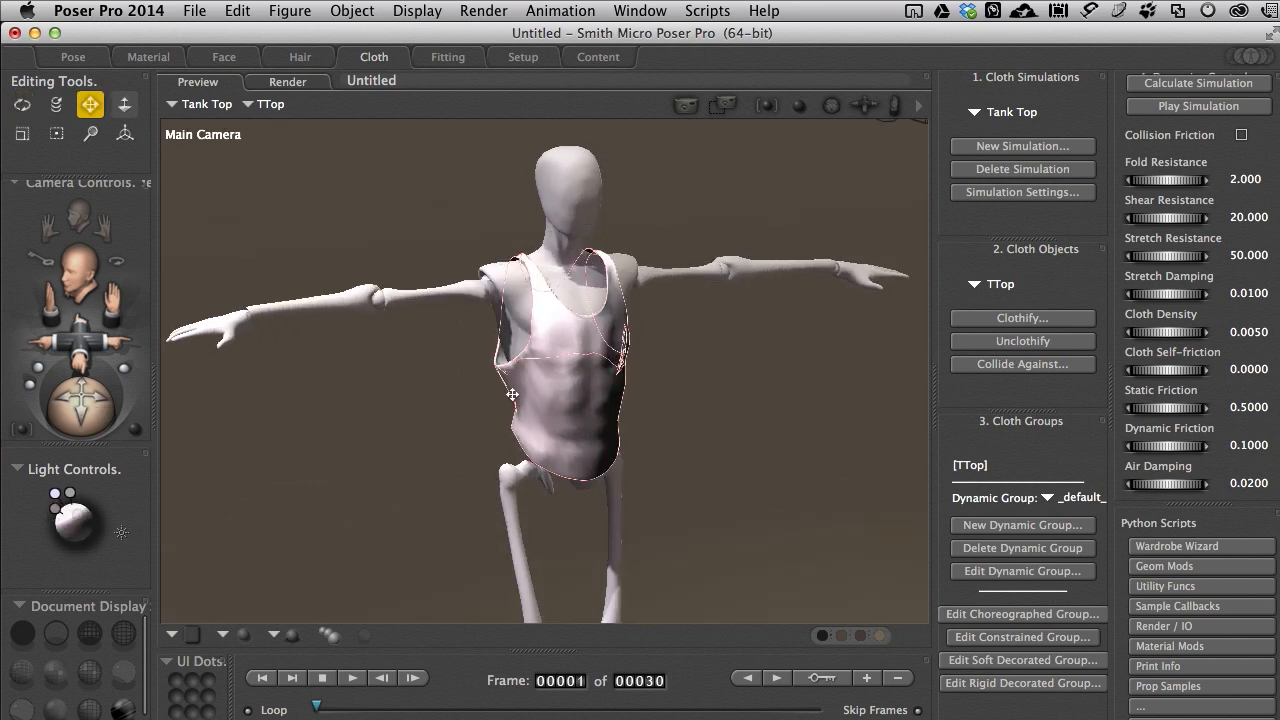
pyautogui.moveTo(573, 387); pyautogui.dragTo(573, 385)
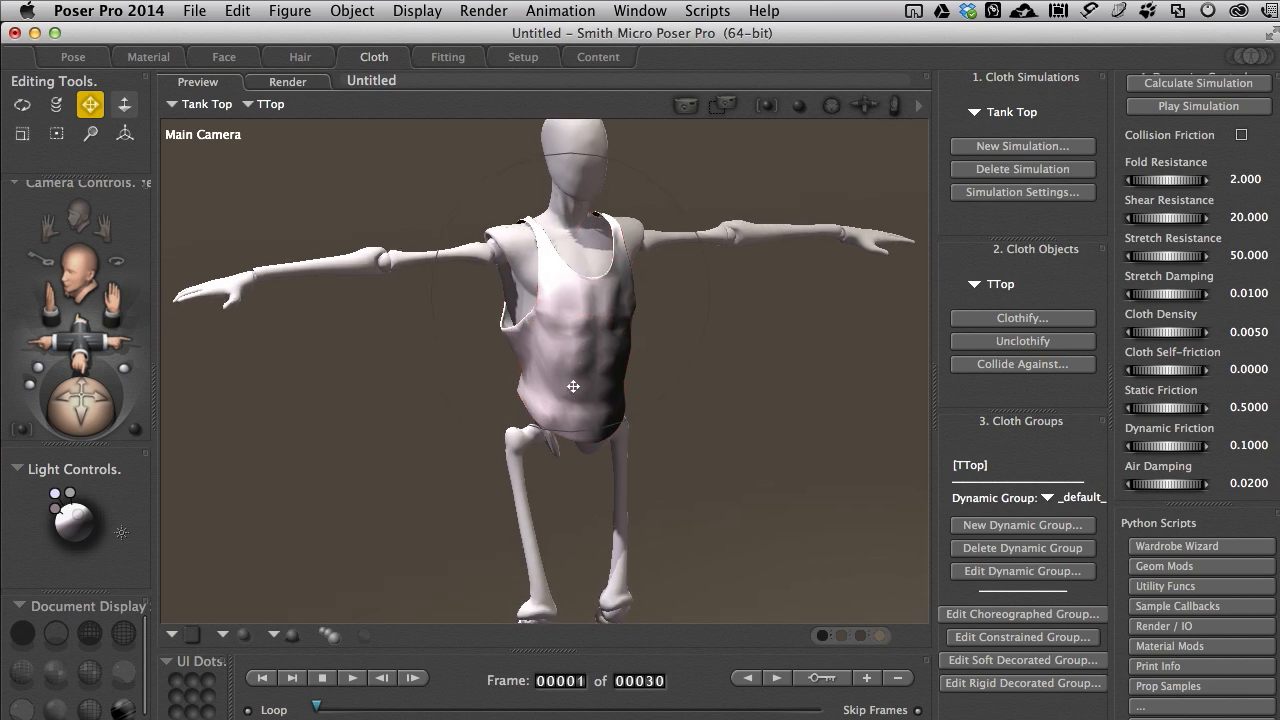
pyautogui.scroll(-8, 573, 385)
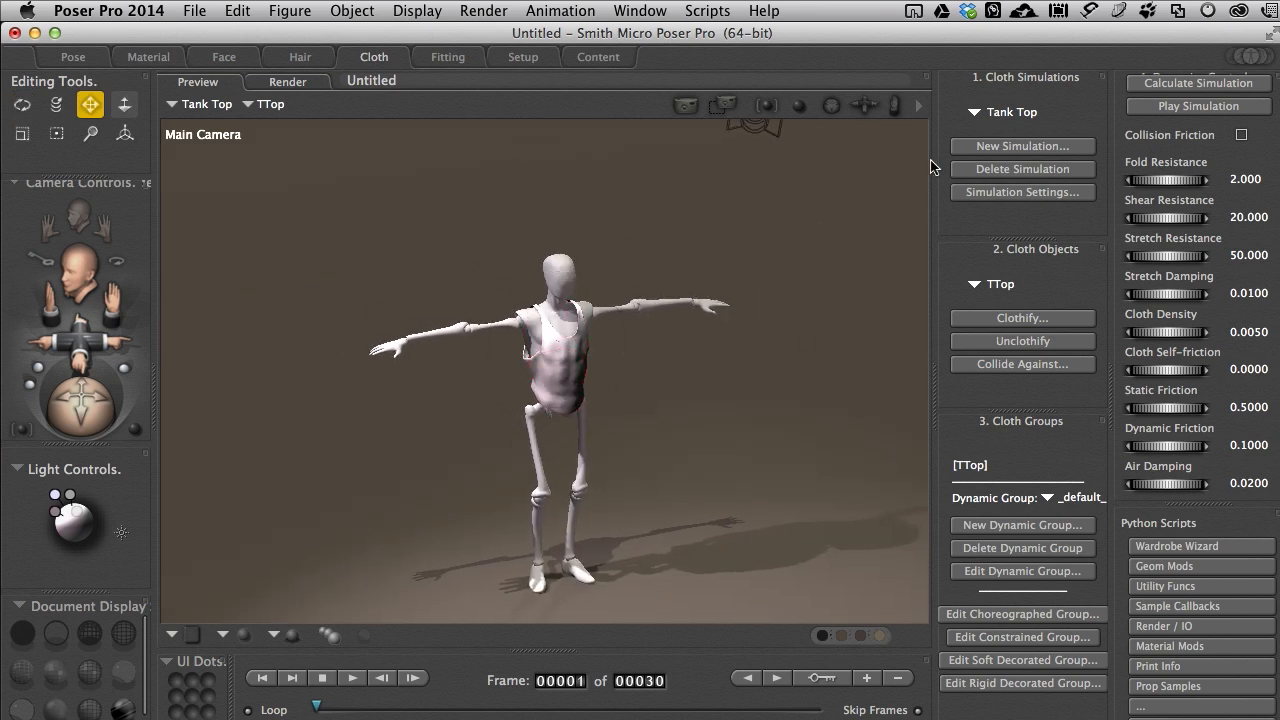
# Step: In the Pose room, select the Hero Action 02 pose from James Pose > Action > Comic Book and make Andy2 the current figure
pyautogui.click(84, 60)
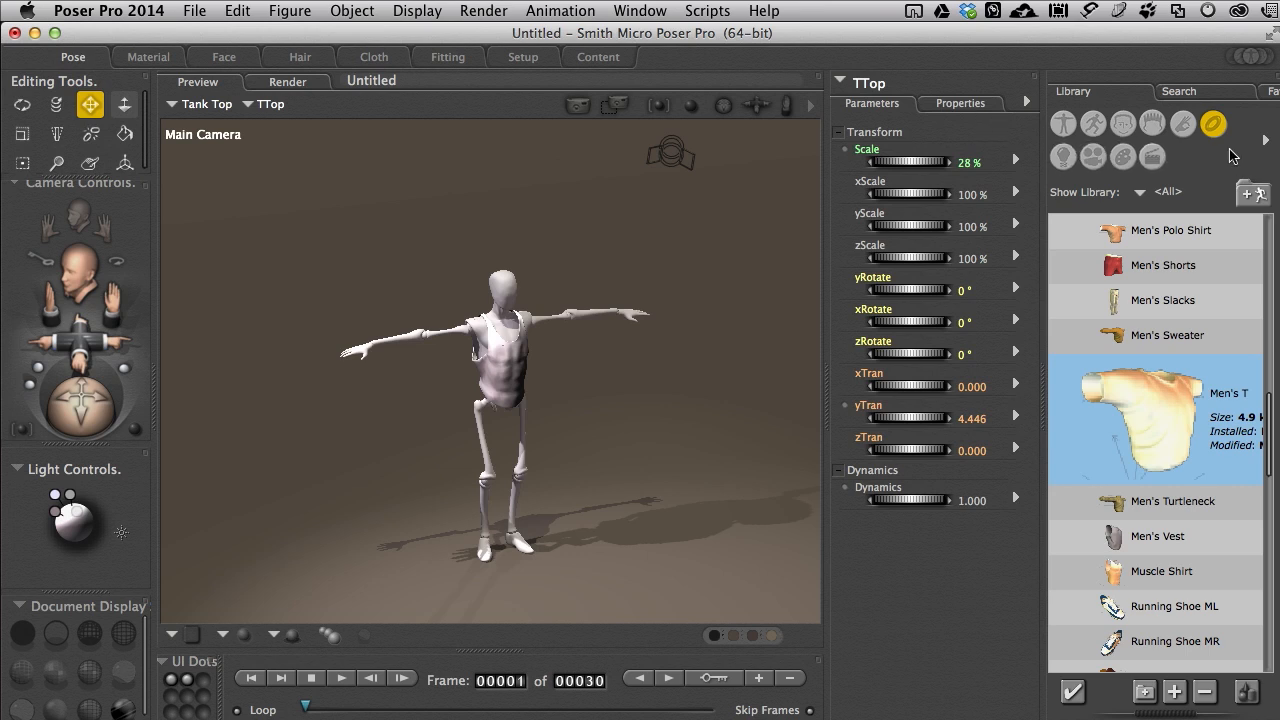
pyautogui.click(1094, 125)
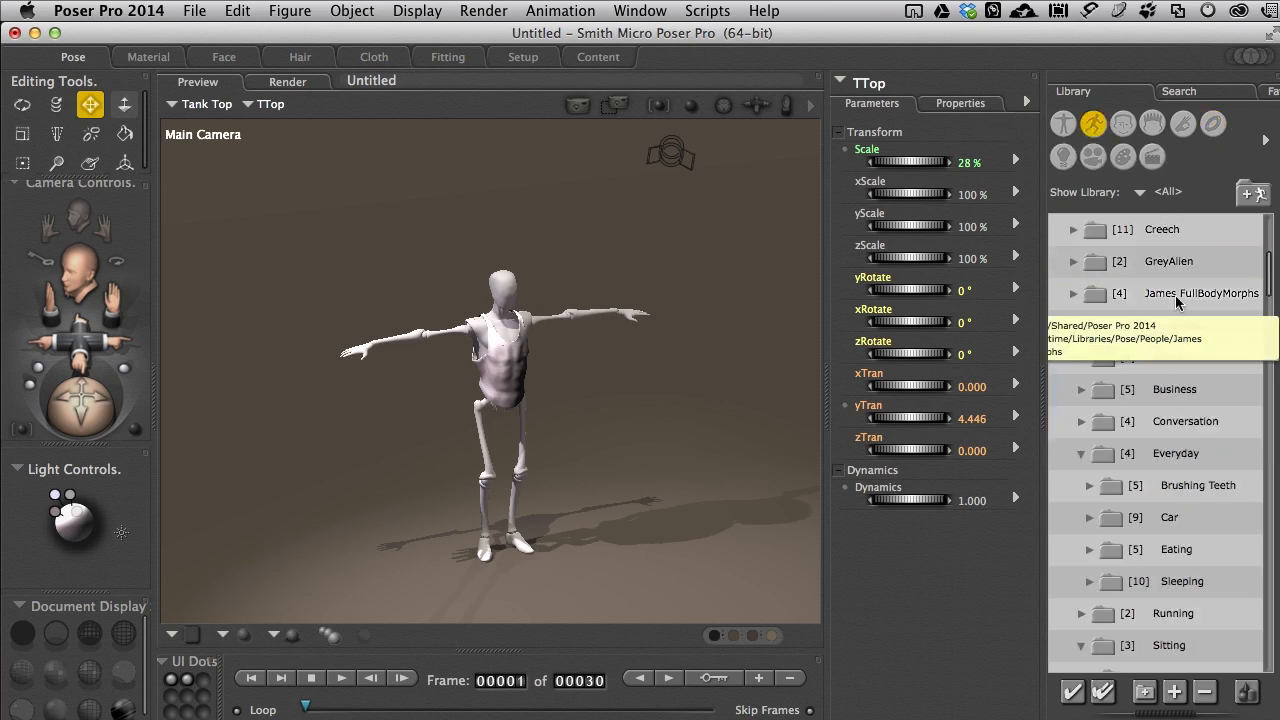
pyautogui.click(1165, 362)
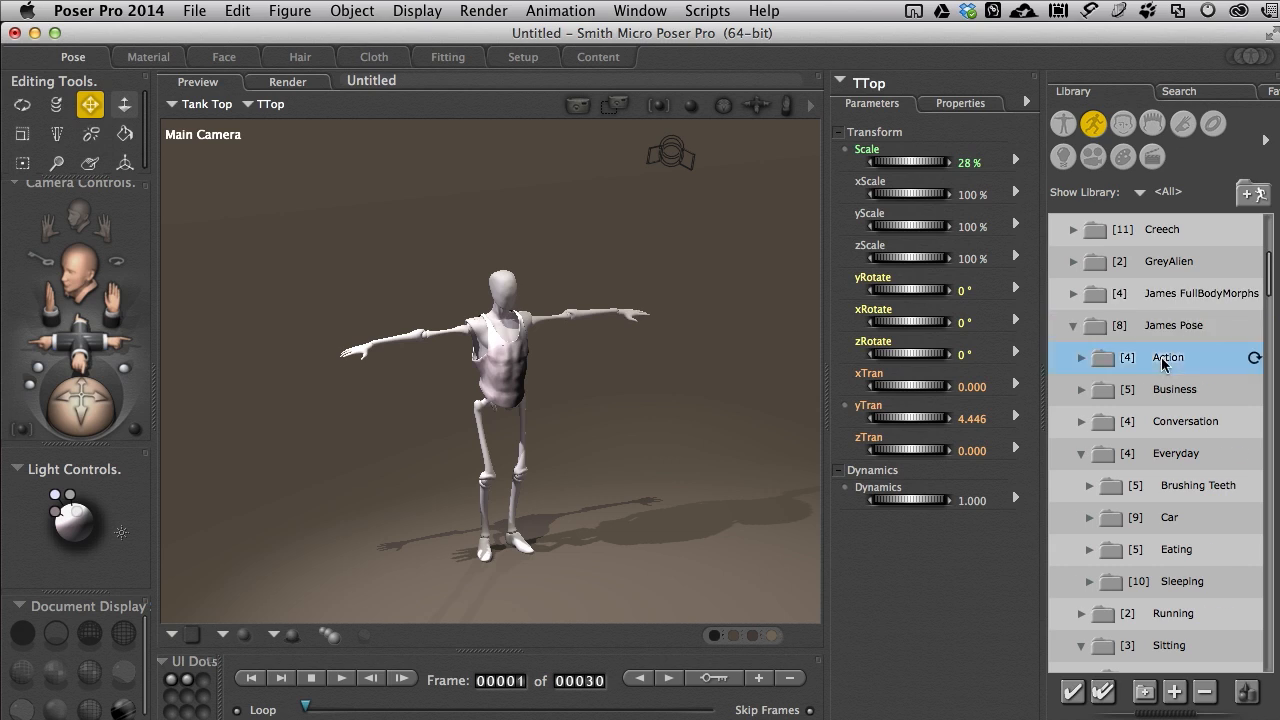
pyautogui.click(1183, 397)
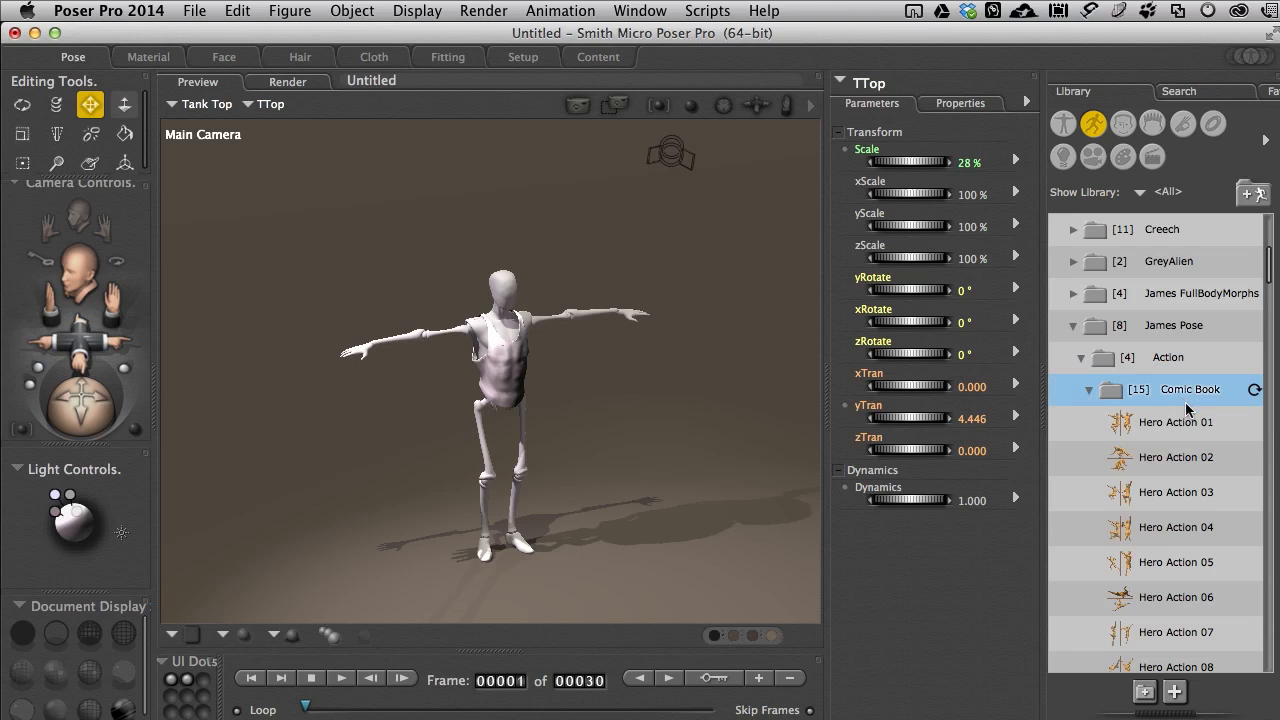
pyautogui.click(1177, 459)
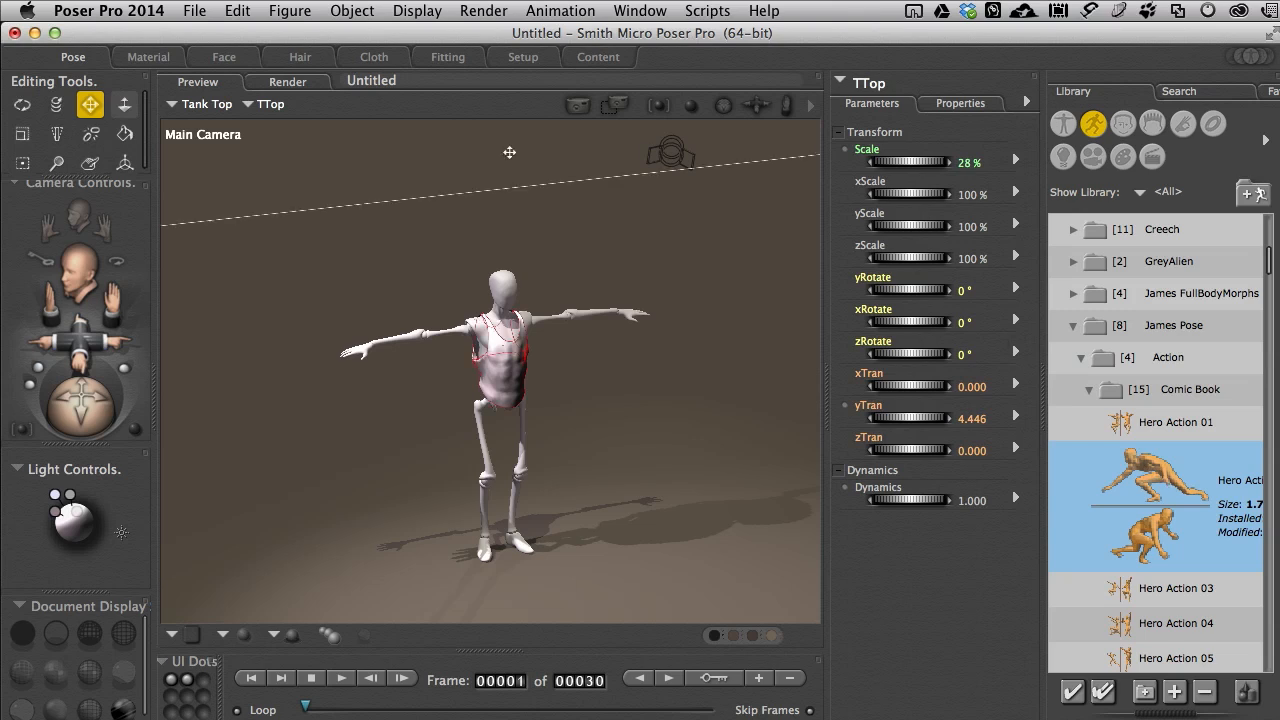
pyautogui.click(204, 106)
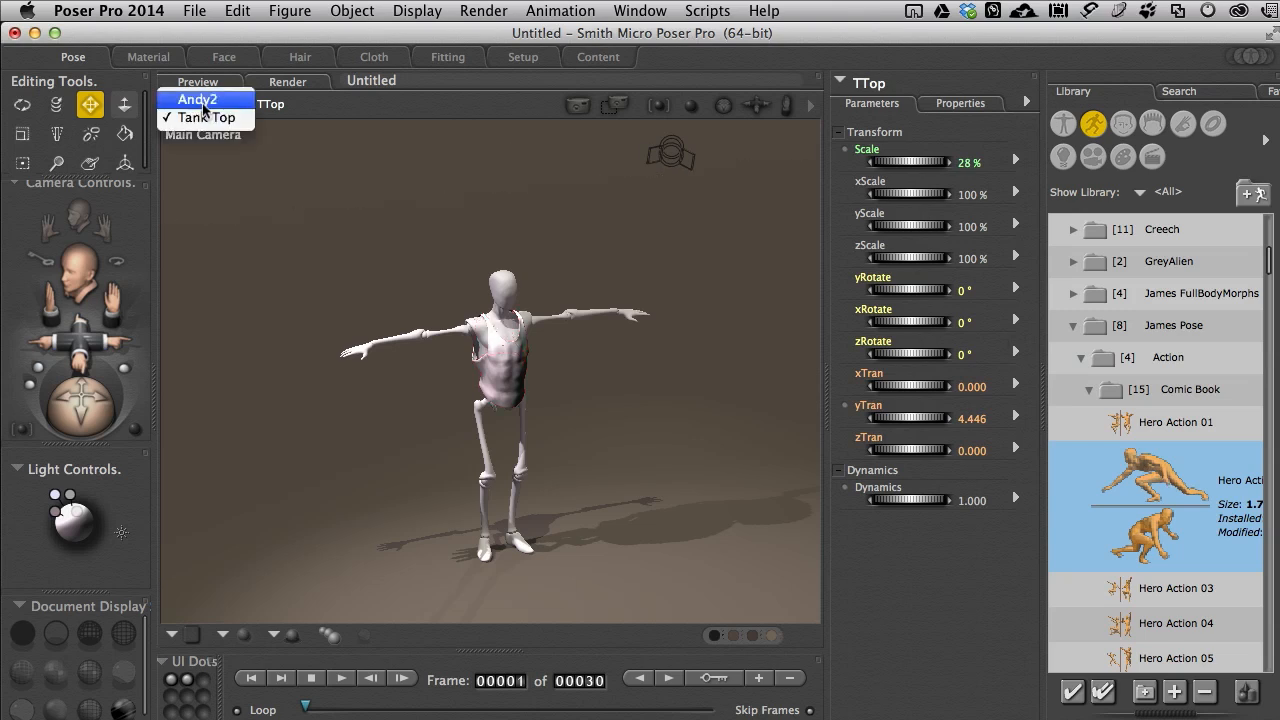
pyautogui.click(204, 101)
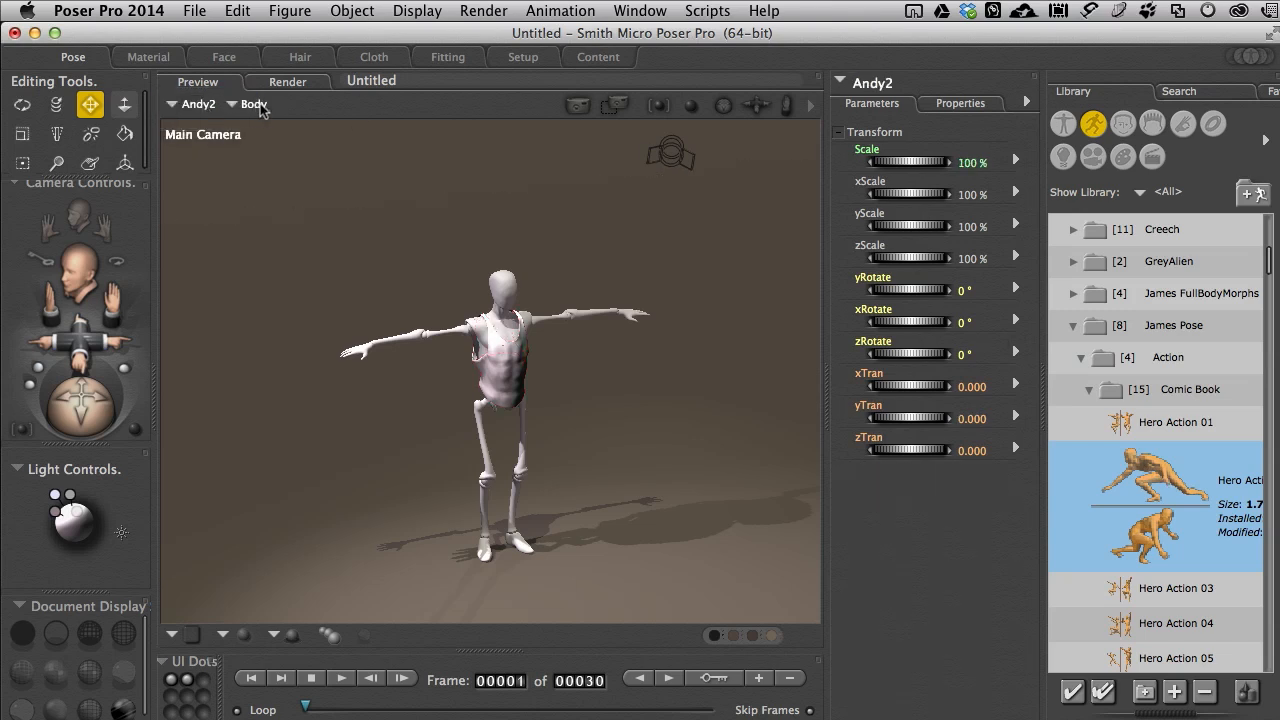
# Step: Try the Hero Action 02 pose on Andy2 at frame 1, and undo it
pyautogui.doubleClick(1157, 485)
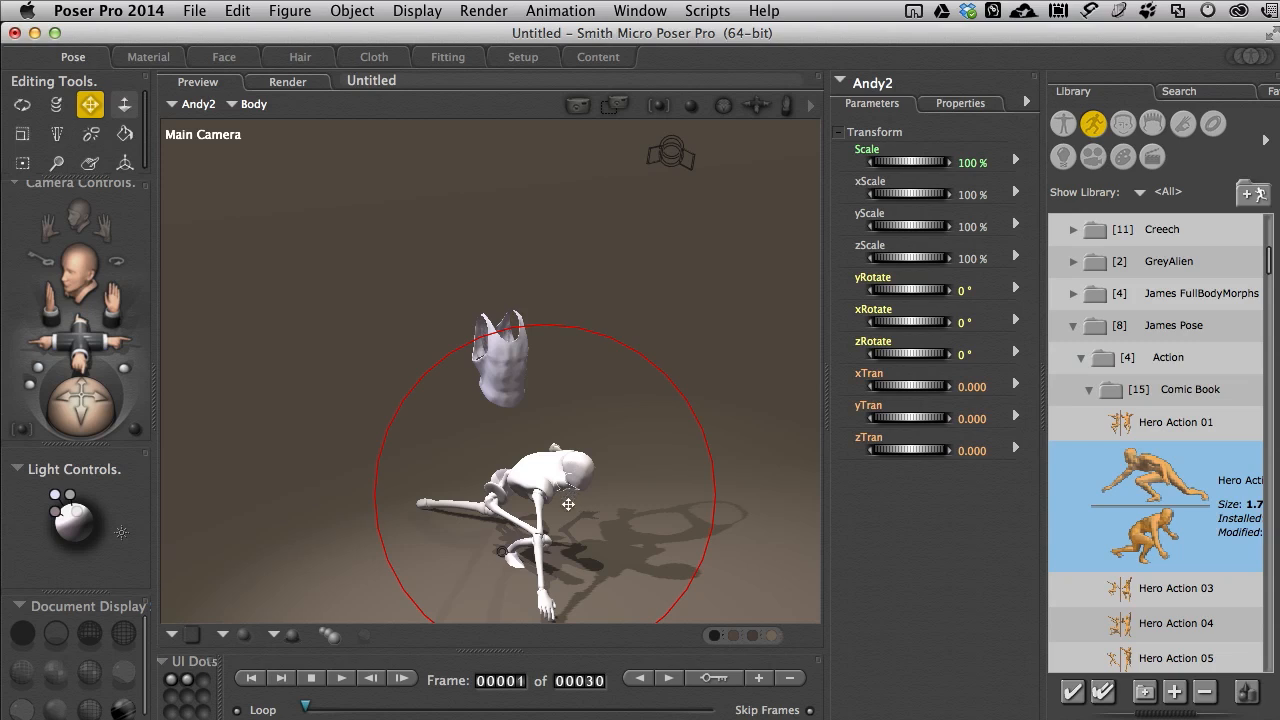
pyautogui.press('super+z')
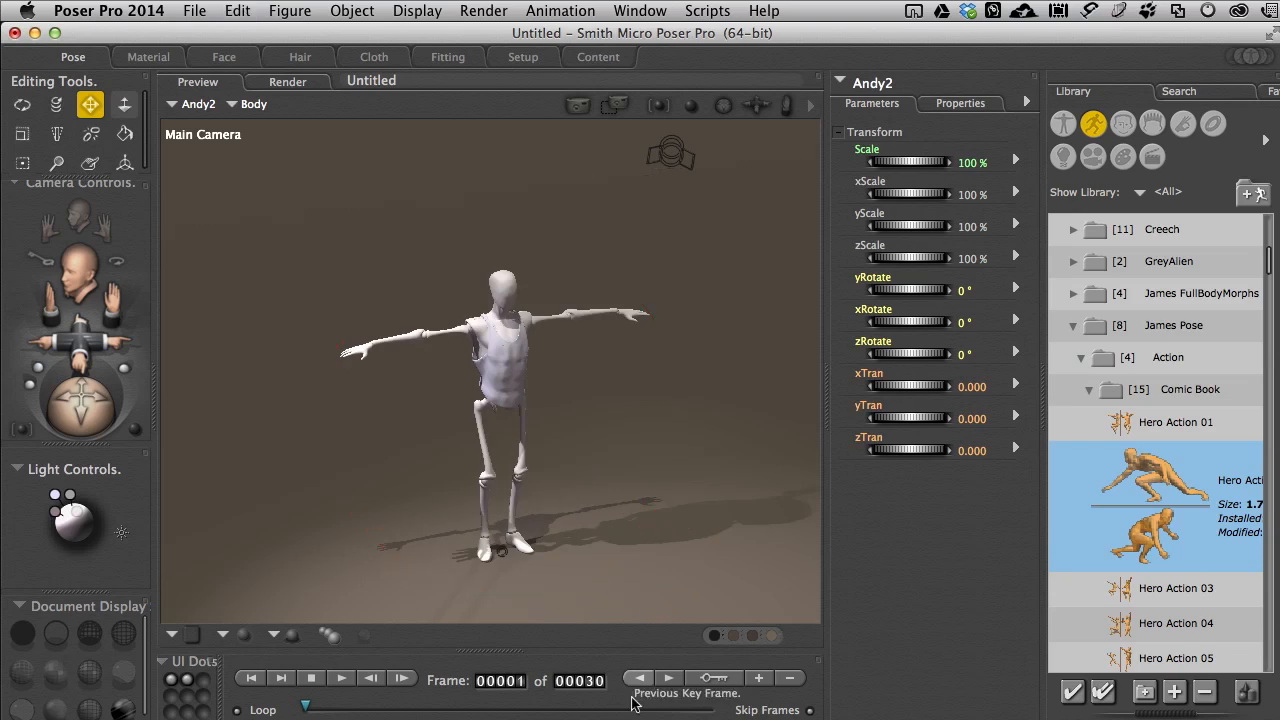
# Step: Apply the Hero Action 02 pose to Andy2 at frame 30 and play back the animation from the start
pyautogui.moveTo(307, 709); pyautogui.dragTo(730, 706)
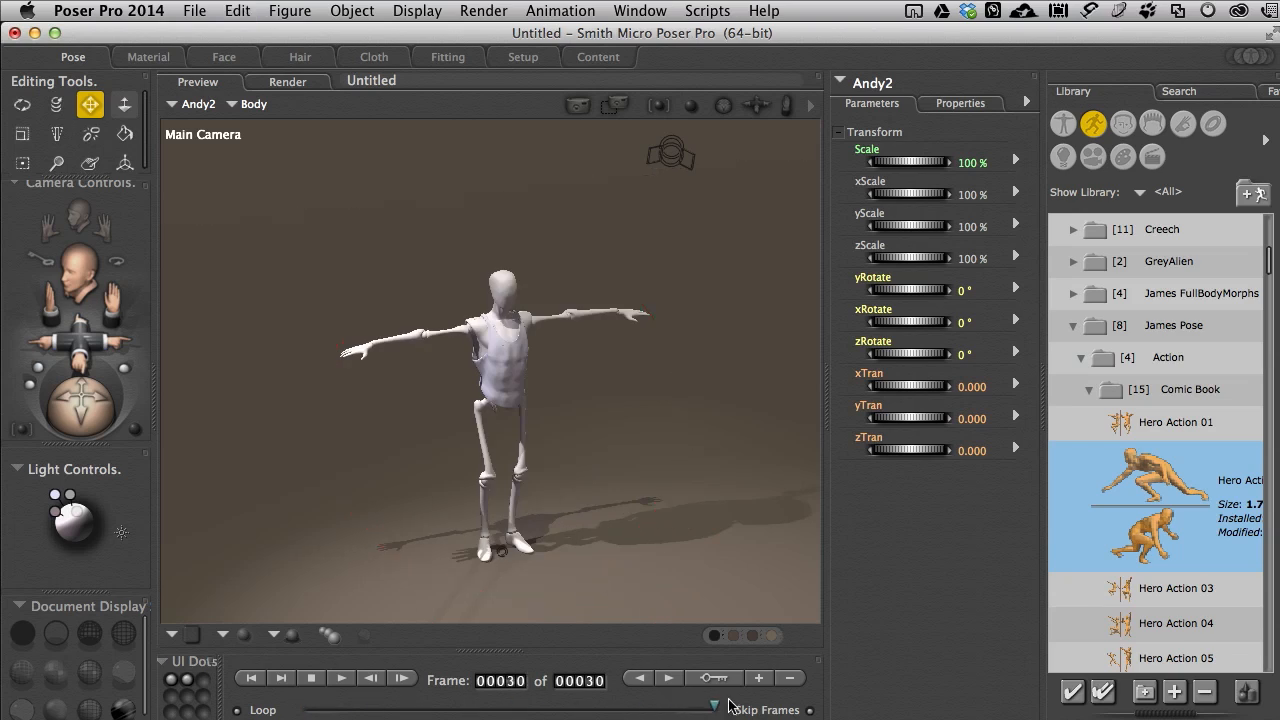
pyautogui.doubleClick(1146, 477)
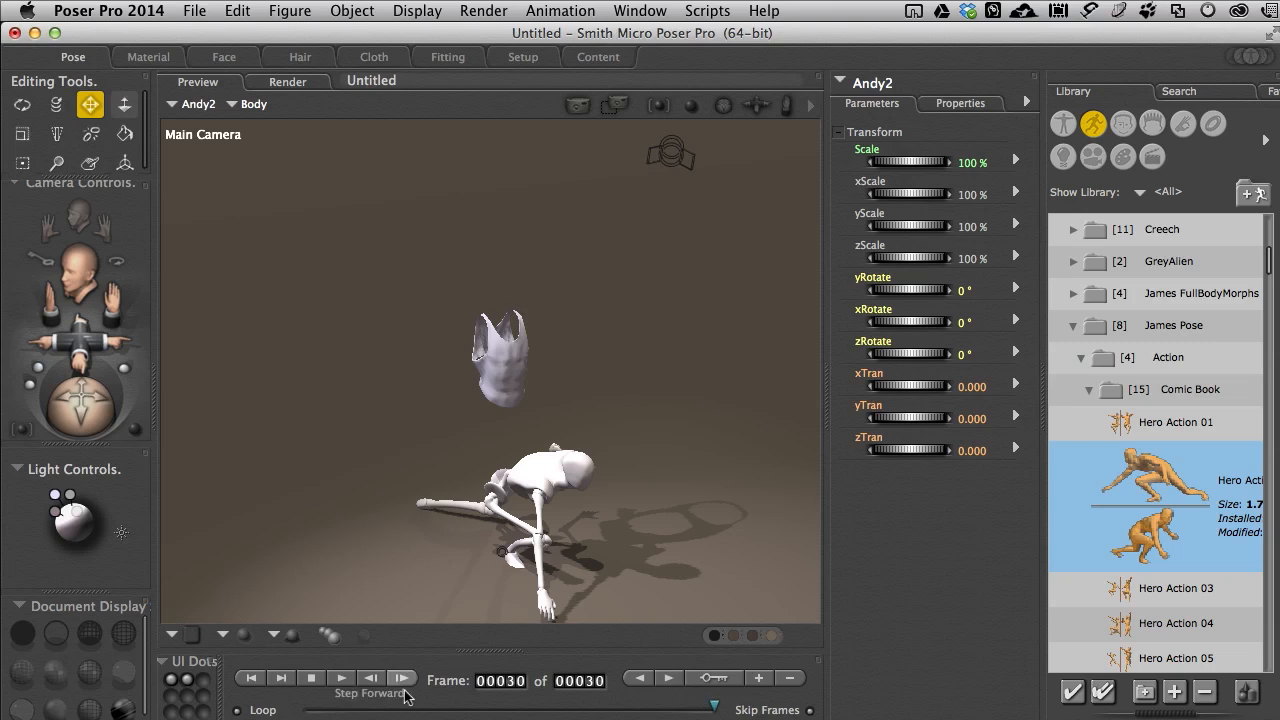
pyautogui.moveTo(712, 706); pyautogui.dragTo(329, 706)
pyautogui.click(341, 677)
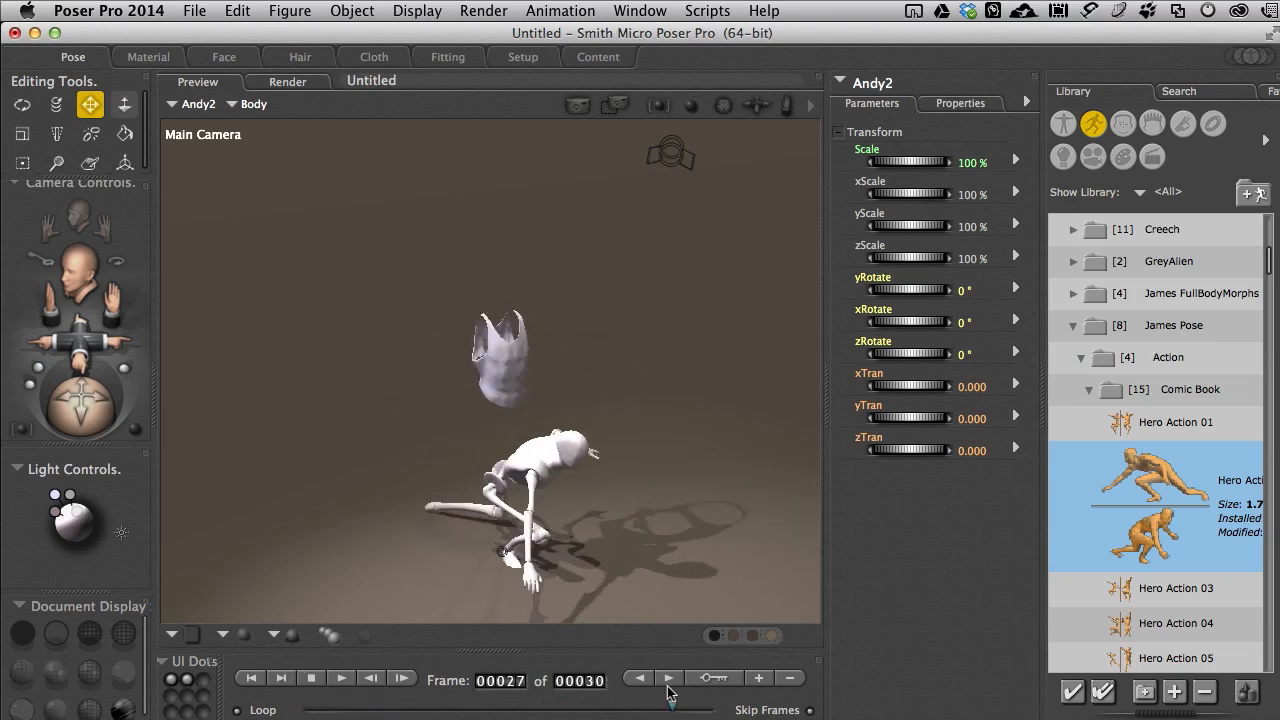
pyautogui.click(311, 677)
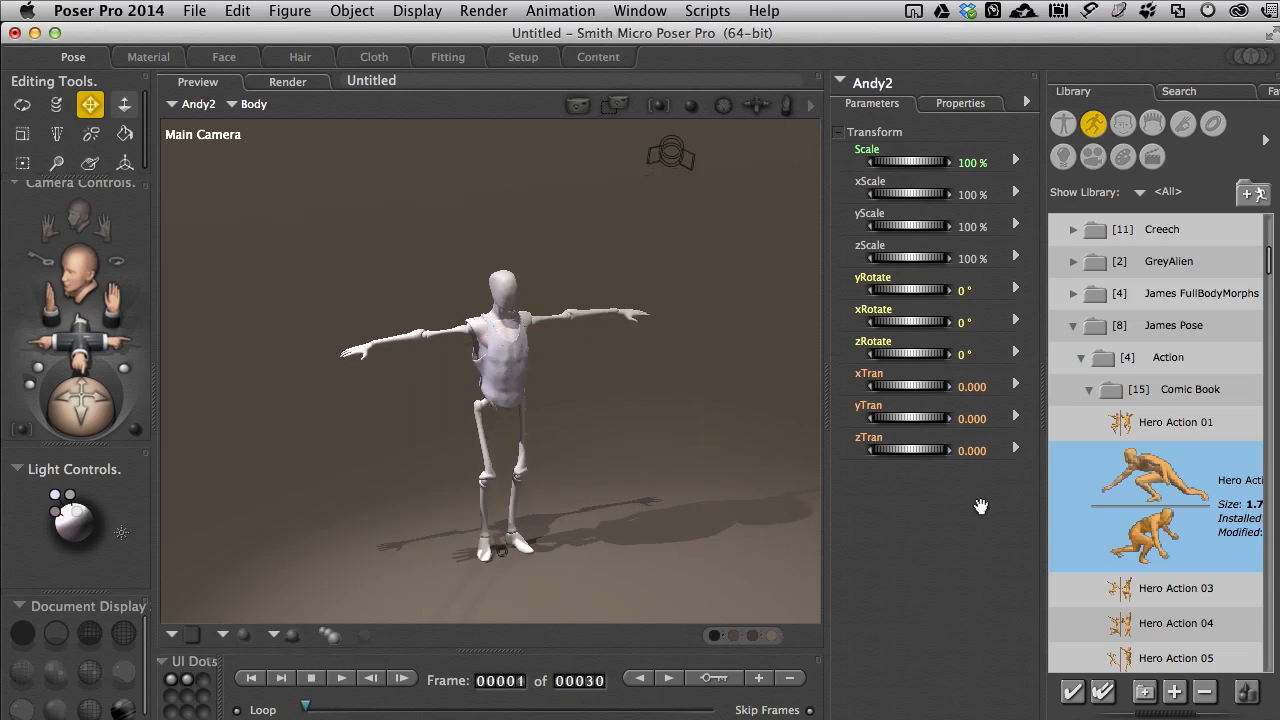
# Step: Calculate the Tank Top cloth simulation for the animated Andy2 pose and inspect the draped top at frame 30 from the front
pyautogui.click(368, 57)
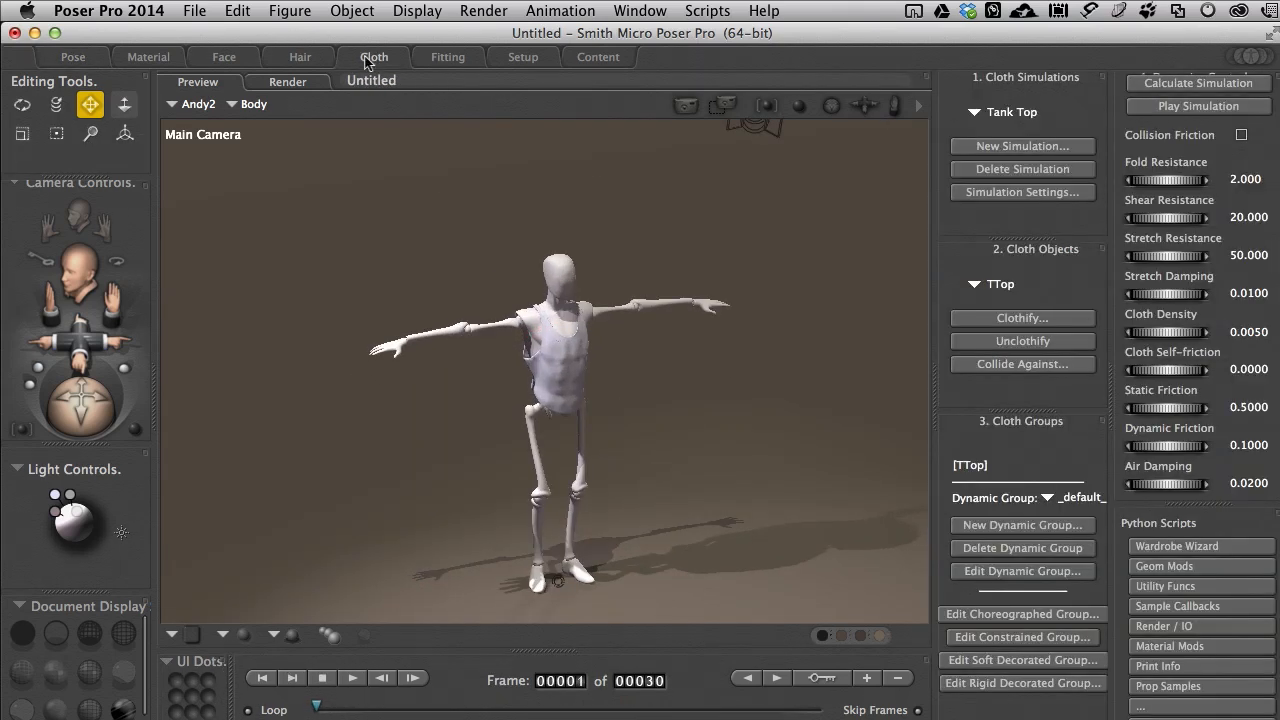
pyautogui.click(1167, 89)
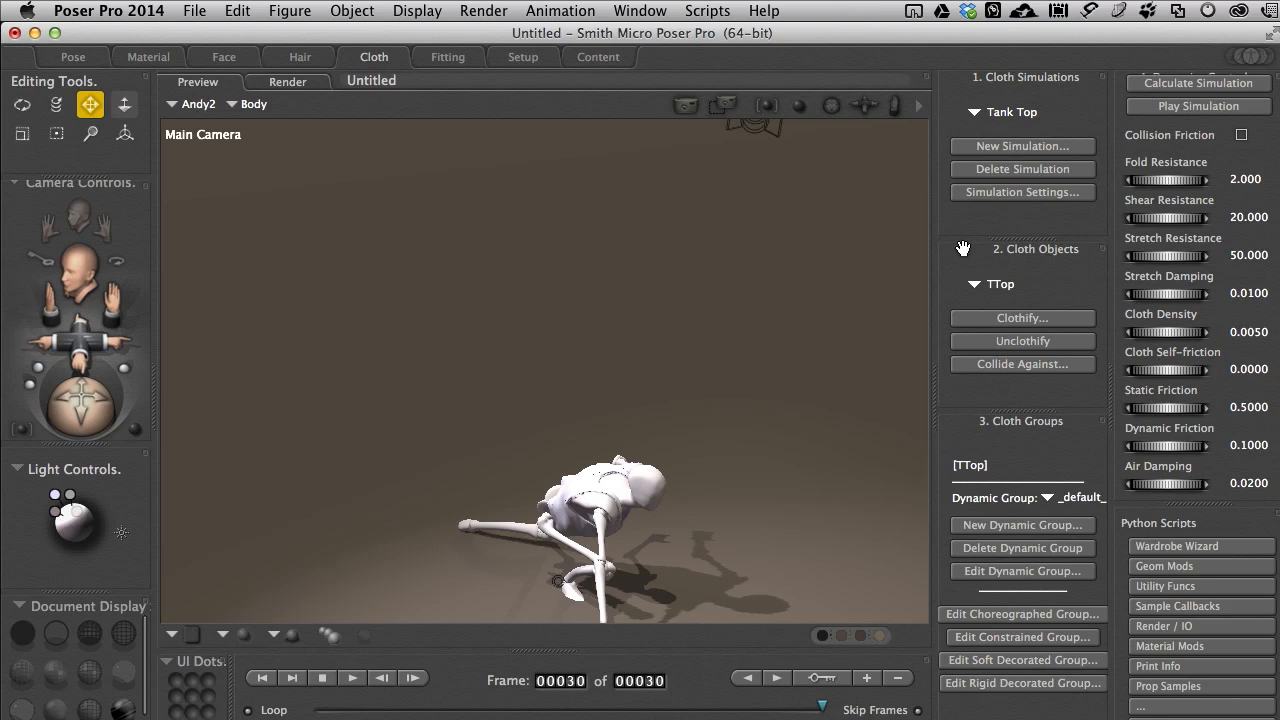
pyautogui.scroll(-5, 900, 406)
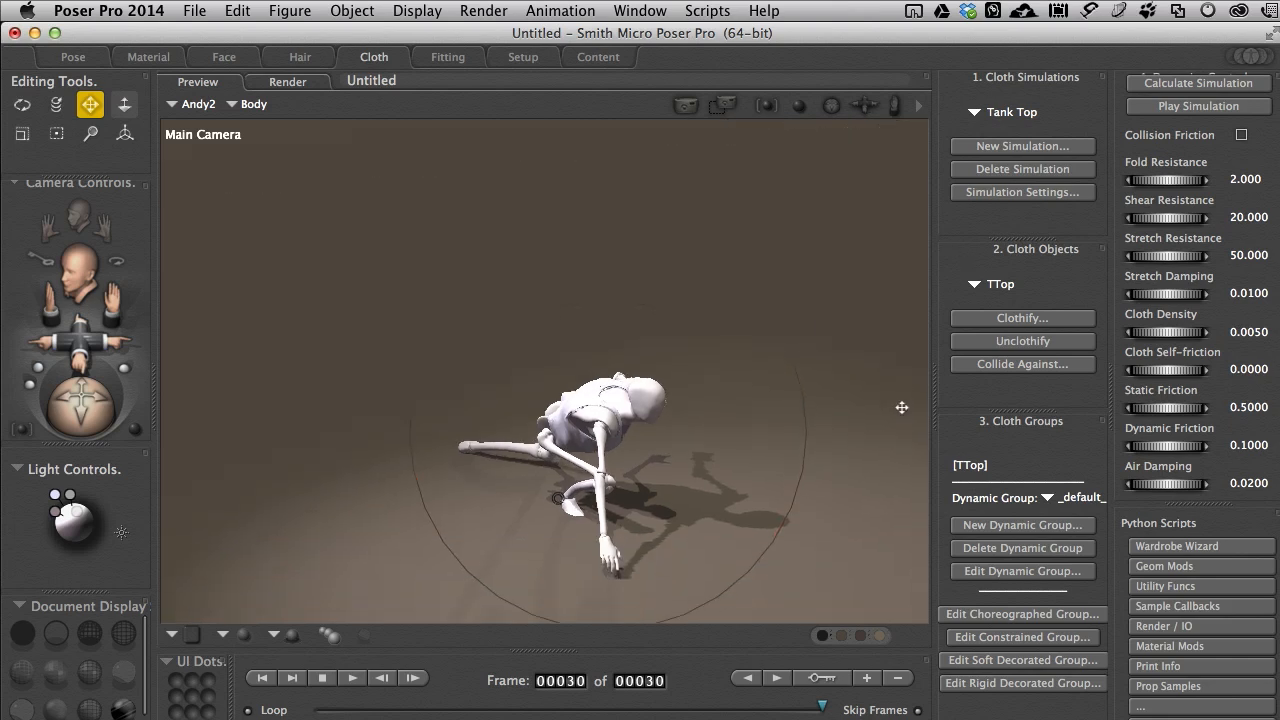
pyautogui.moveTo(96, 420); pyautogui.dragTo(228, 418)
pyautogui.moveTo(558, 432)
pyautogui.mouseDown()
pyautogui.moveTo(545, 436)
pyautogui.moveTo(552, 450)
pyautogui.moveTo(570, 438)
pyautogui.moveTo(558, 432)
pyautogui.mouseUp()
pyautogui.moveTo(130, 421); pyautogui.dragTo(89, 414)
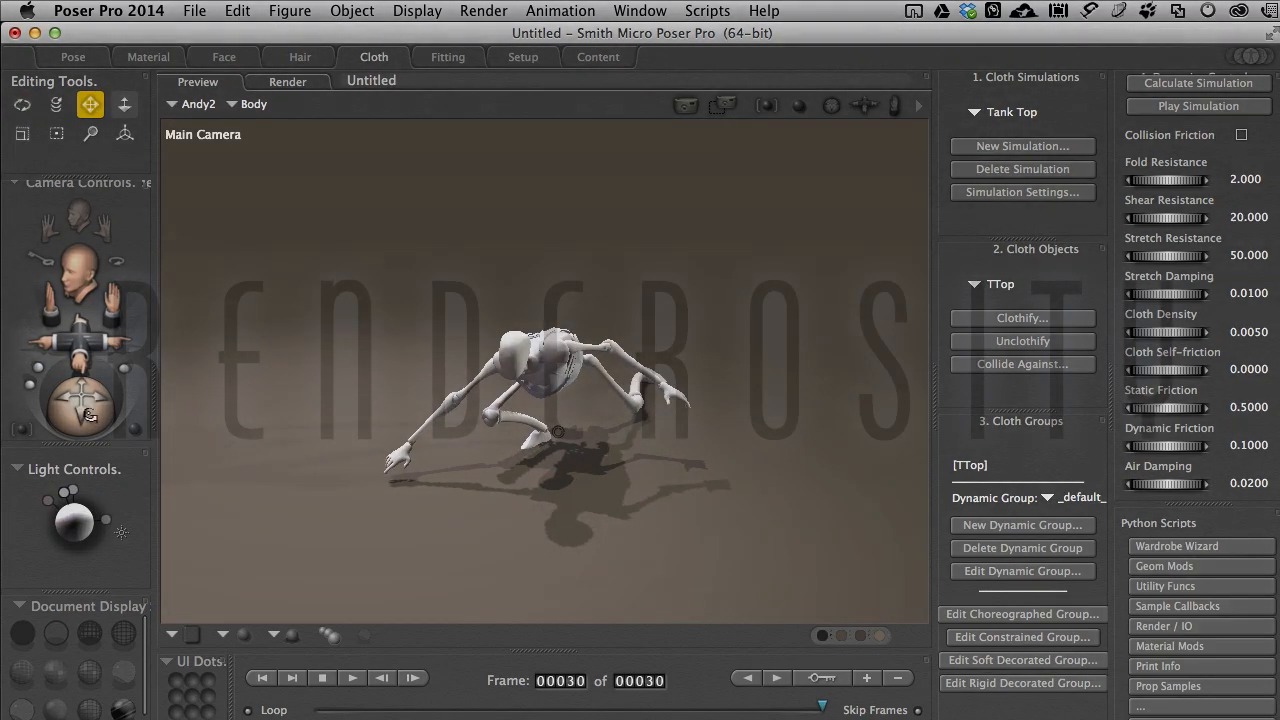